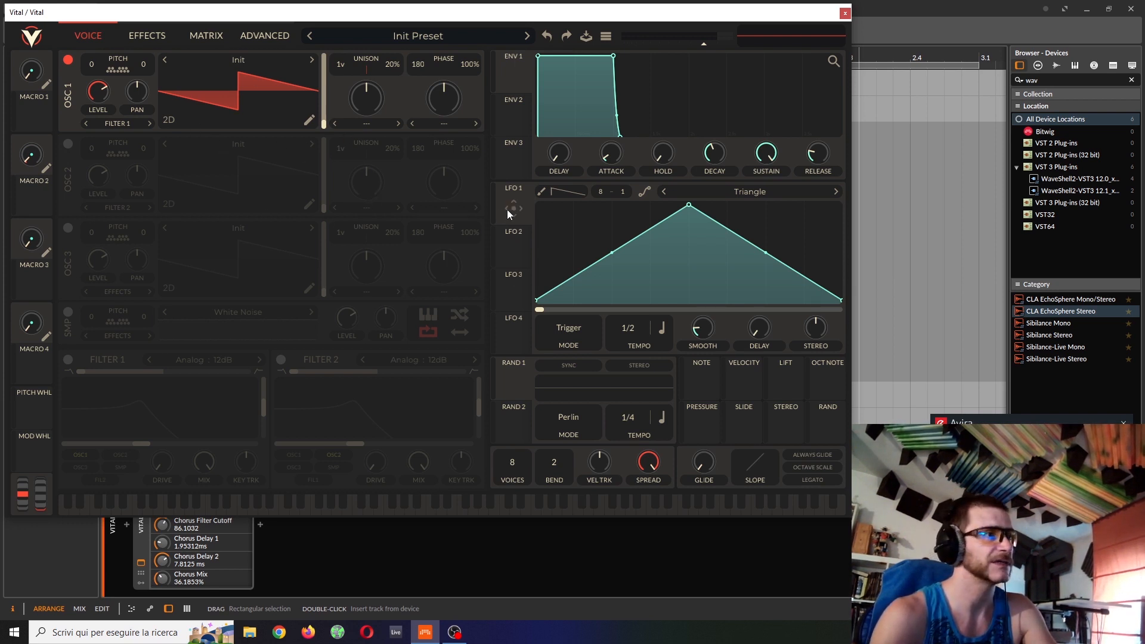
Try modulating oscillator 1's wavetable position with LFO 1, and remove that modulation.
drag(504, 213, 309, 121)
right_click(310, 91)
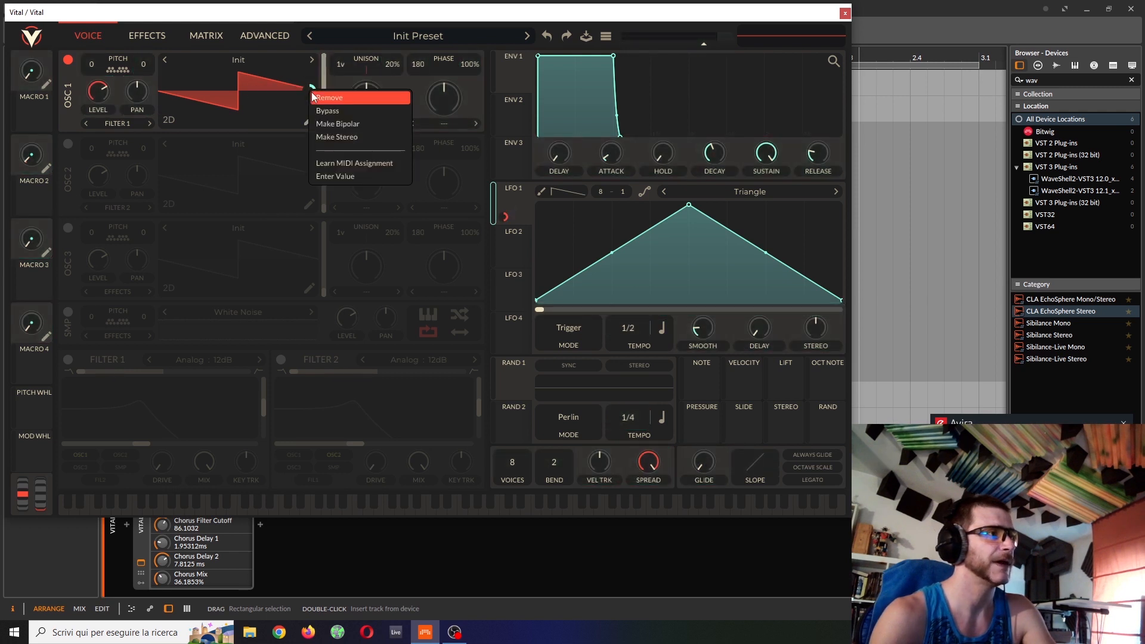
click(359, 100)
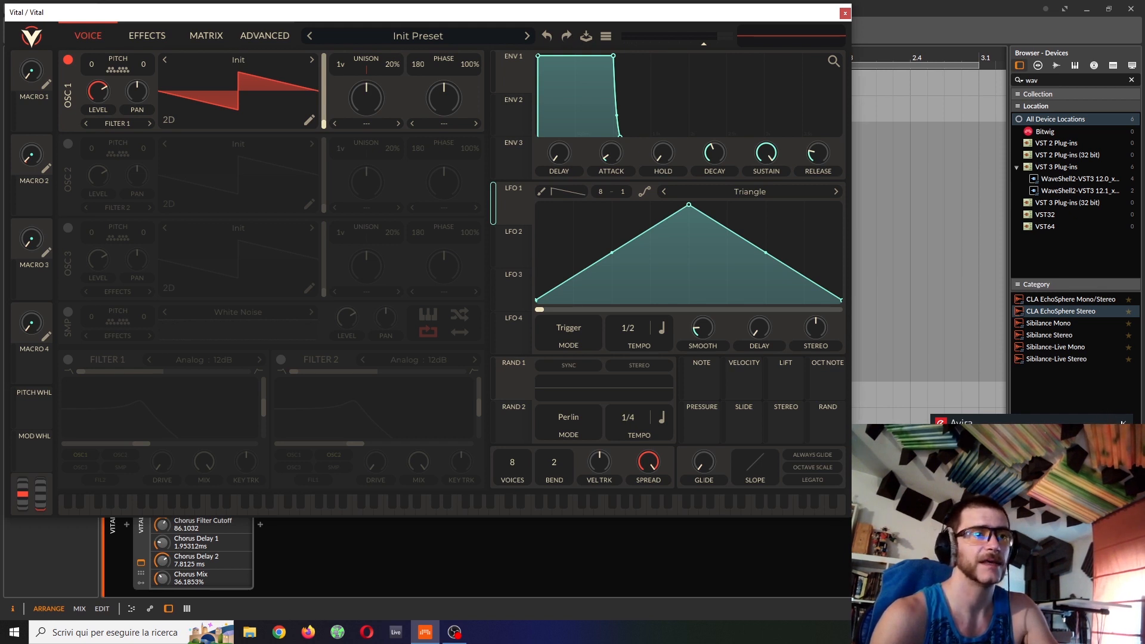
Dismiss the Avira notification.
click(1123, 422)
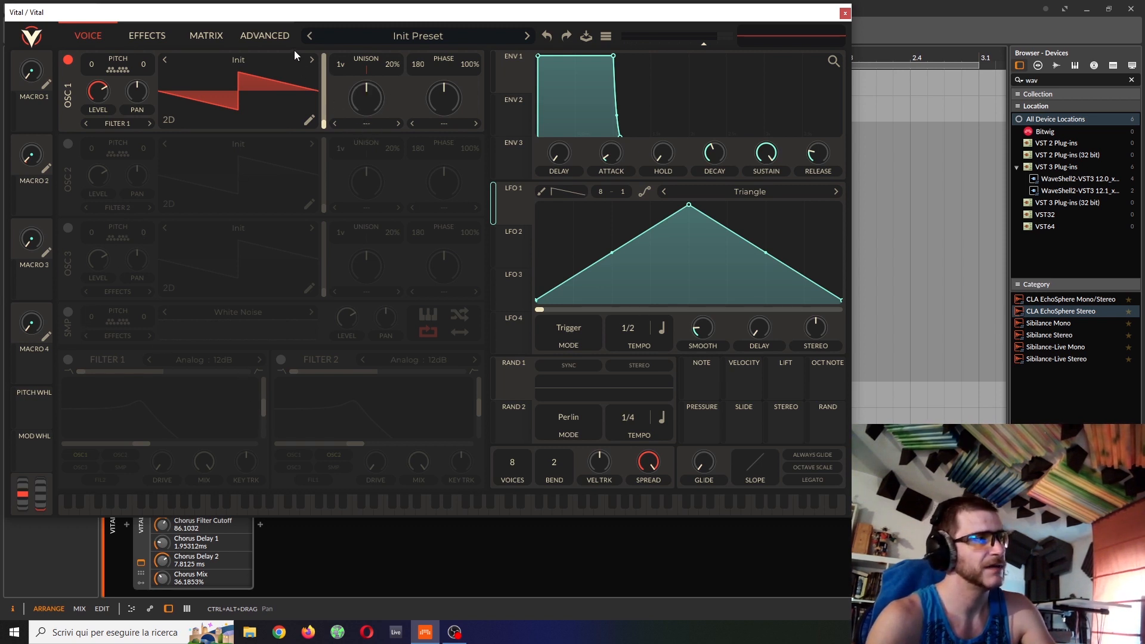
Try 3 unison voices on oscillator 1, check its unison stack options, and reset it to 1 voice.
drag(344, 64, 344, 58)
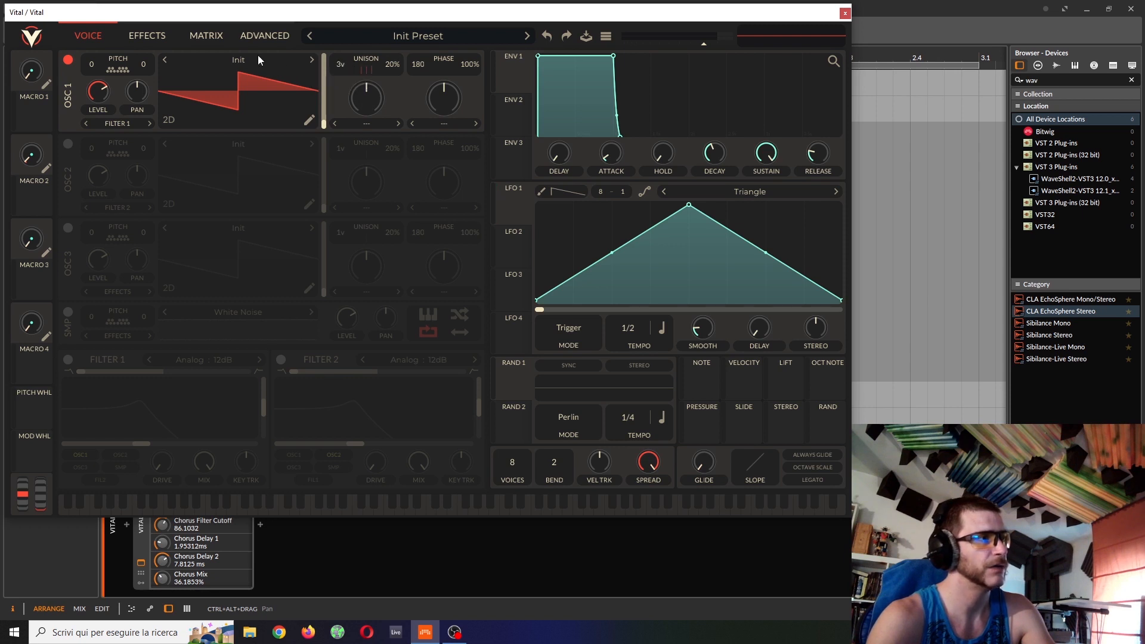
click(265, 37)
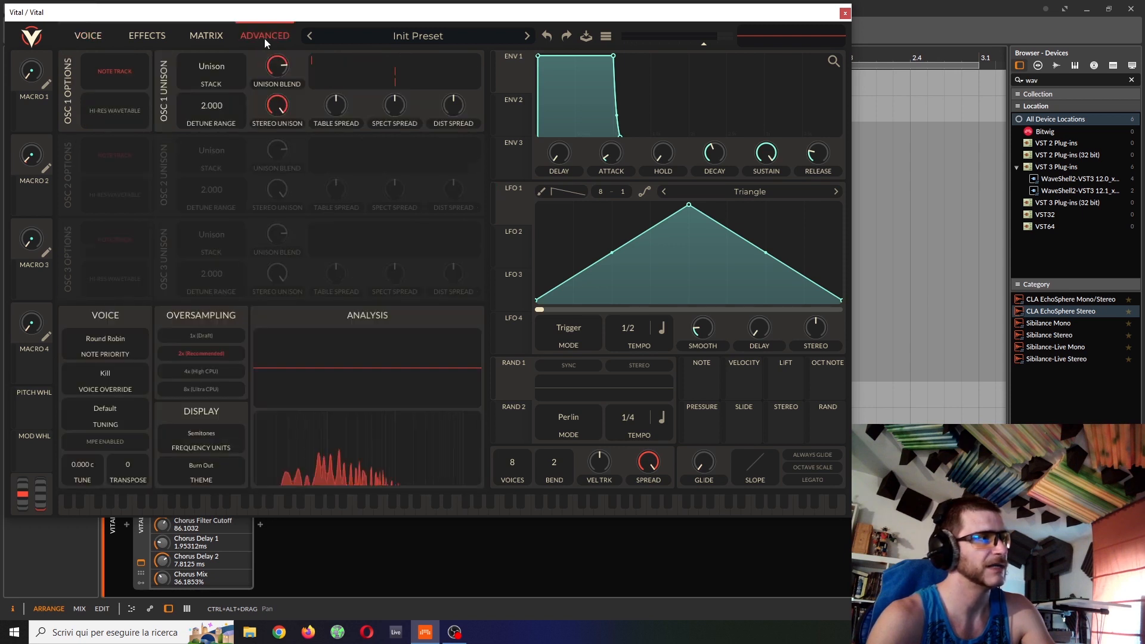
click(206, 66)
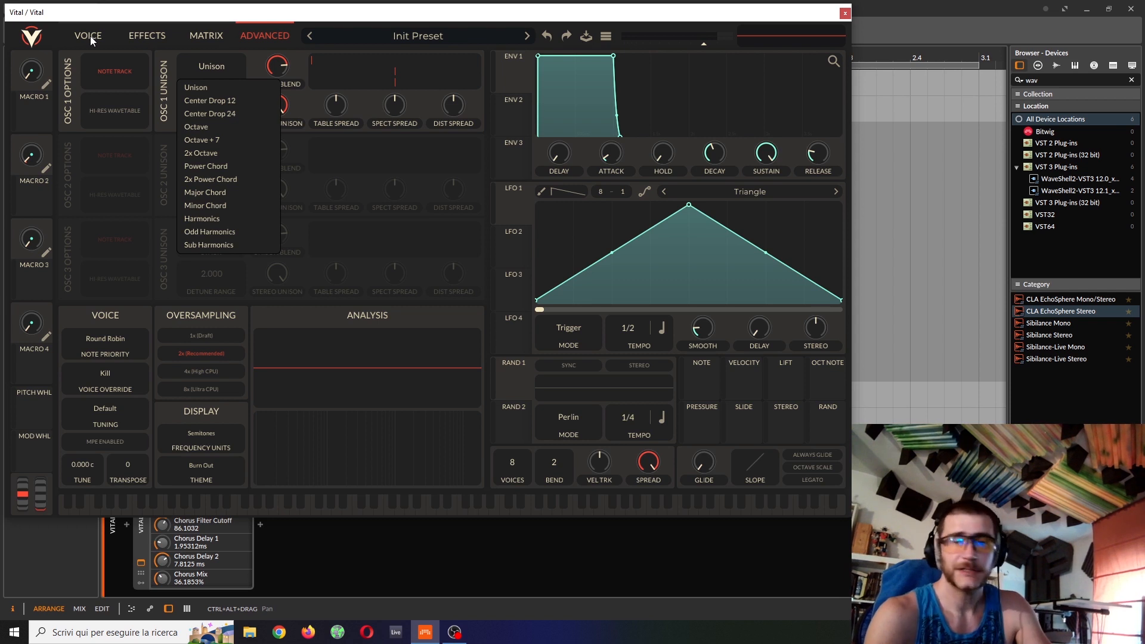
click(220, 56)
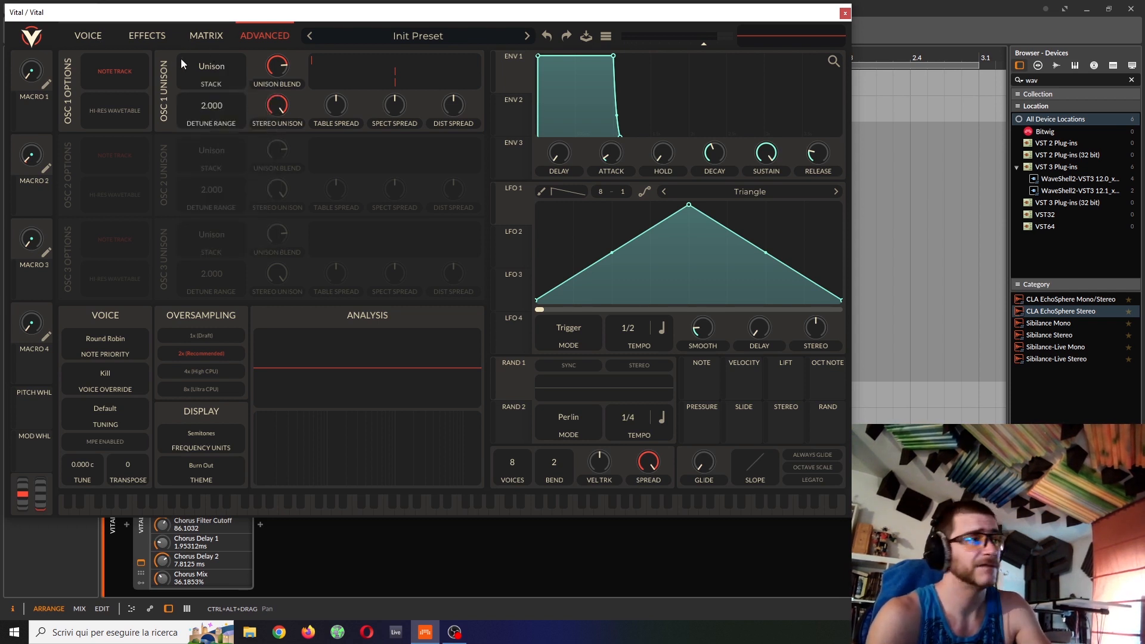
click(88, 36)
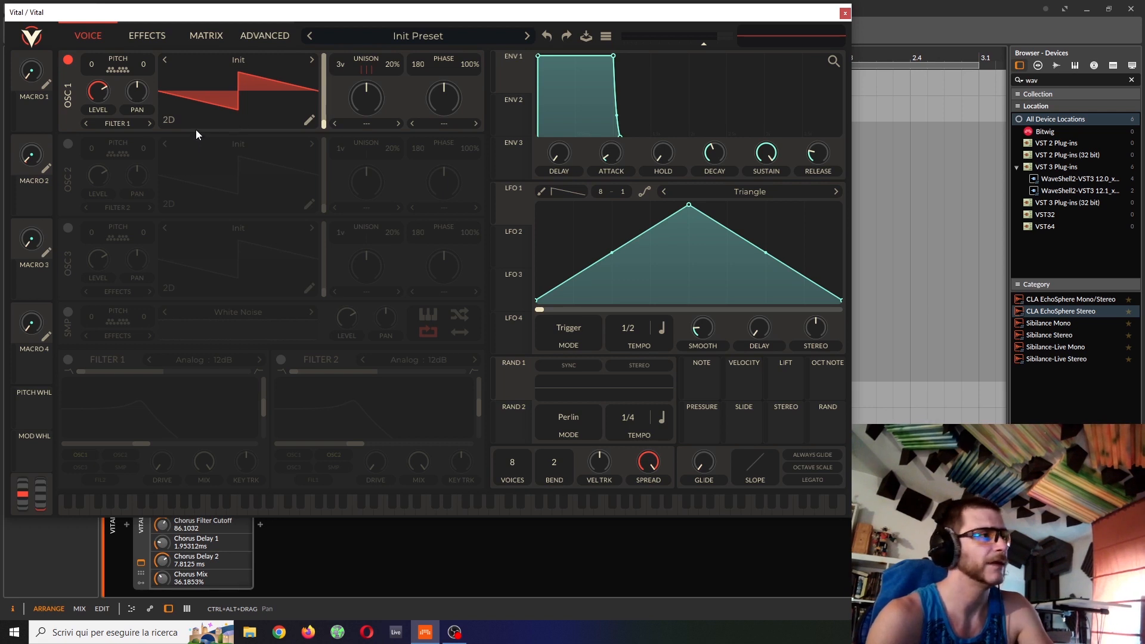
click(361, 124)
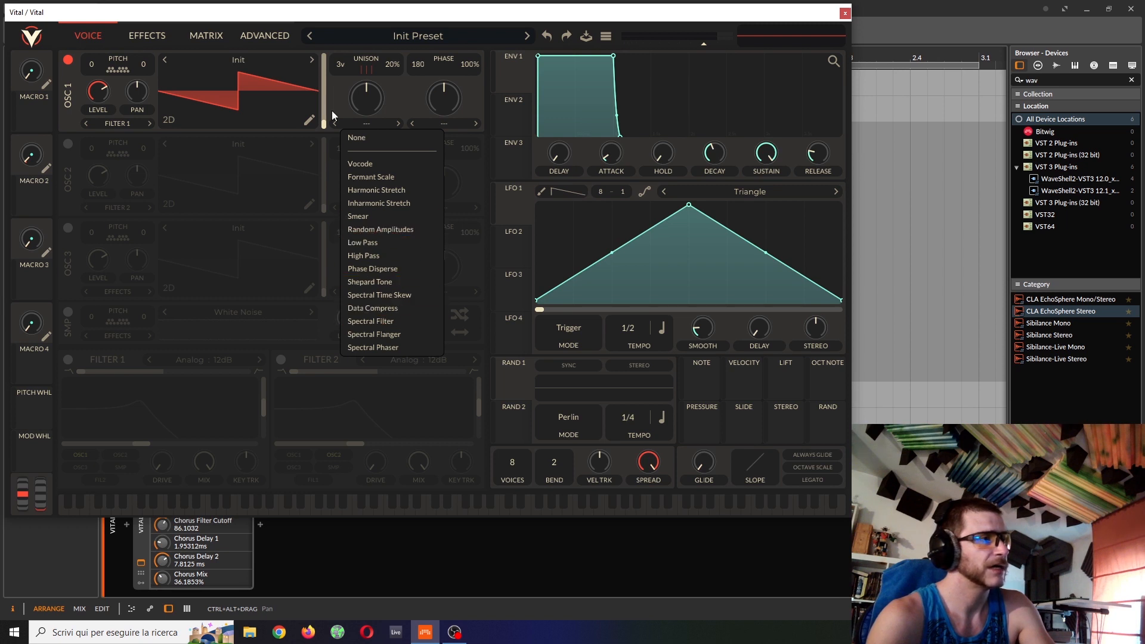
double_click(341, 64)
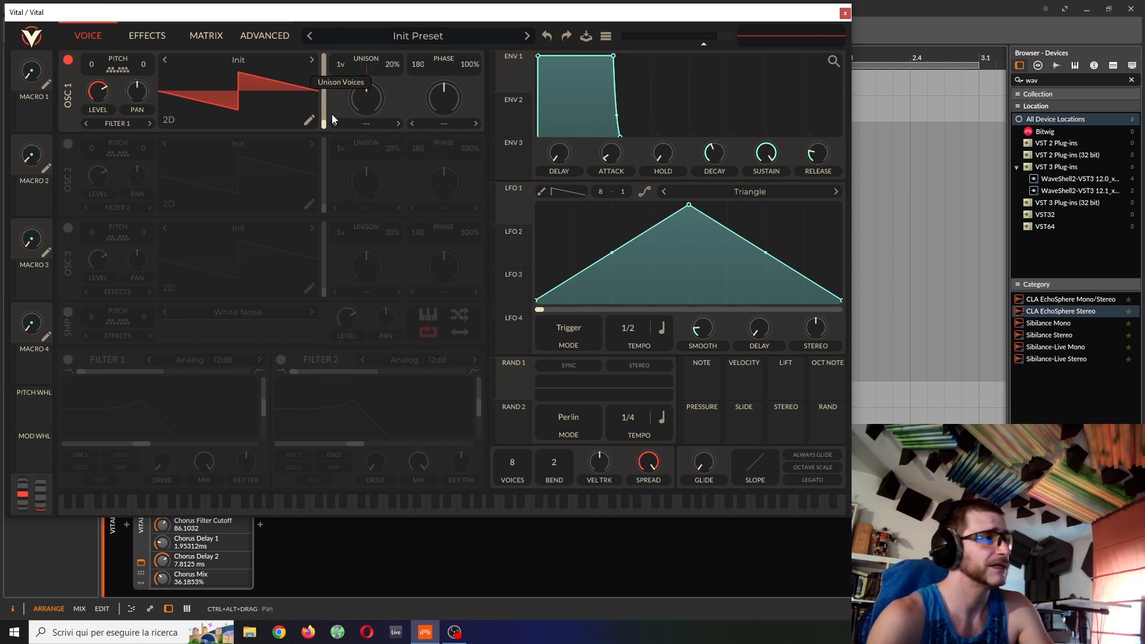
Apply the Random Amplitudes spectral morph to oscillator 1 and re-randomize its pattern three times.
click(366, 123)
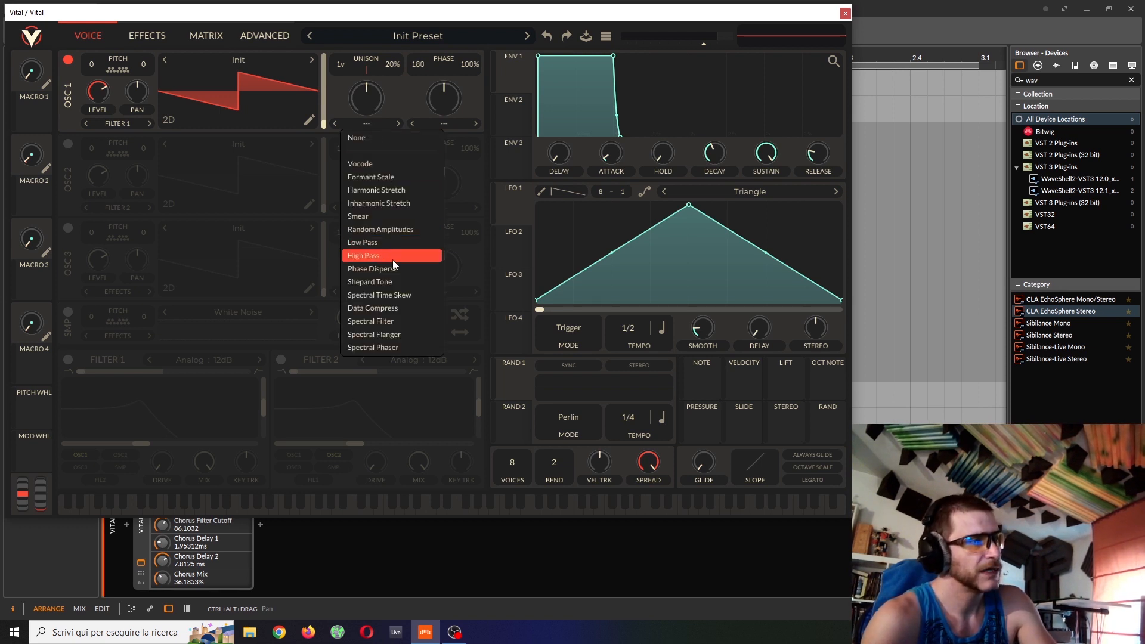
click(380, 230)
click(394, 110)
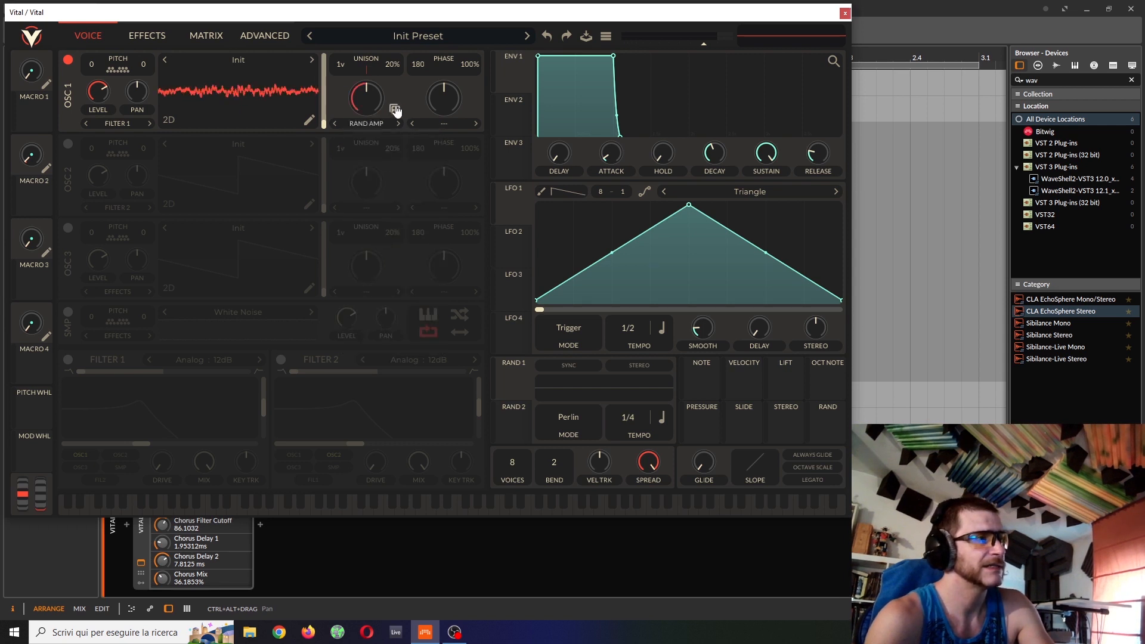
click(394, 111)
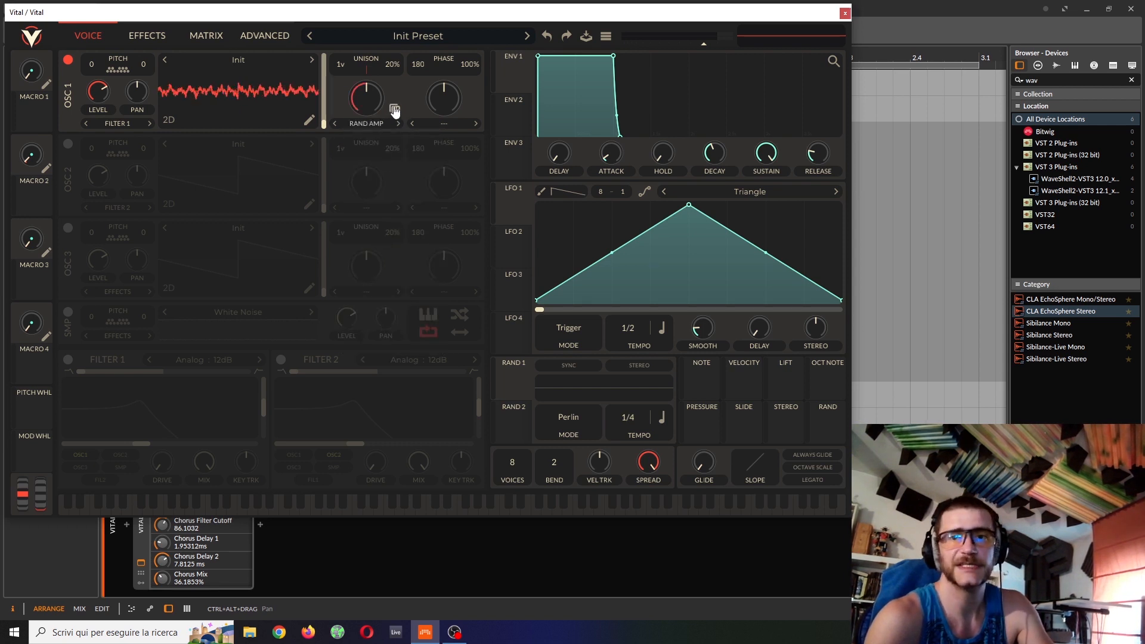
click(394, 110)
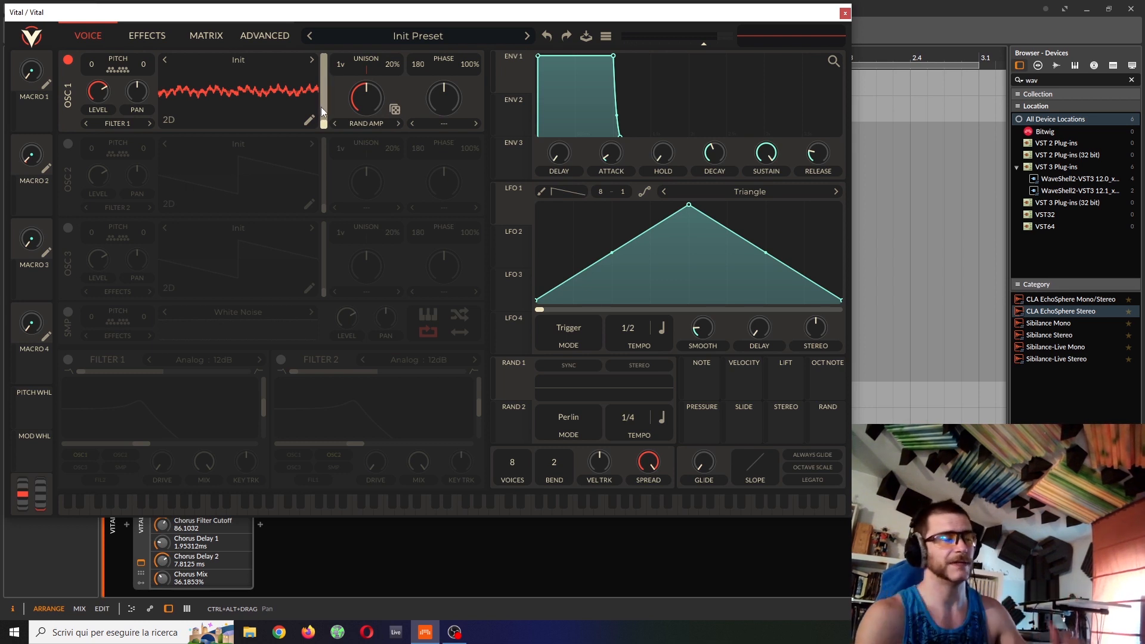
Sweep oscillator 1's wavetable frame and raise the Random Amplitudes amount to maximum, re-randomizing the pattern twice.
drag(327, 130, 358, 106)
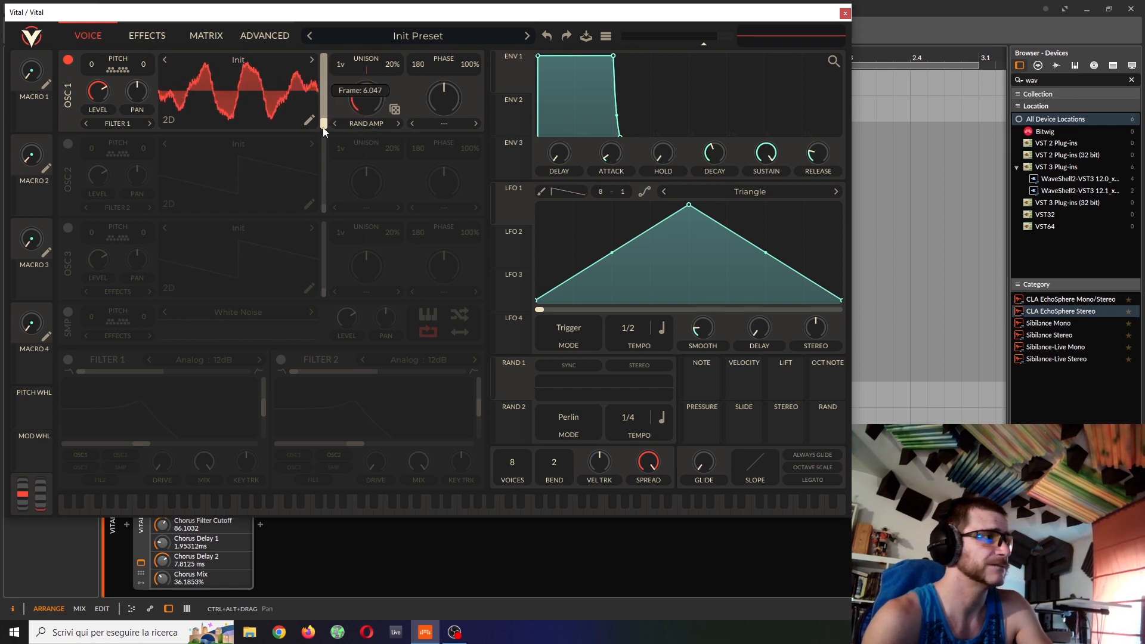
mouse_move(371, 103)
mouse_down()
mouse_move(378, 81)
mouse_move(361, 116)
mouse_move(379, 96)
mouse_move(374, 81)
mouse_move(355, 117)
mouse_move(377, 115)
mouse_move(375, 96)
mouse_move(395, 69)
mouse_move(383, 84)
mouse_up()
click(394, 110)
click(394, 109)
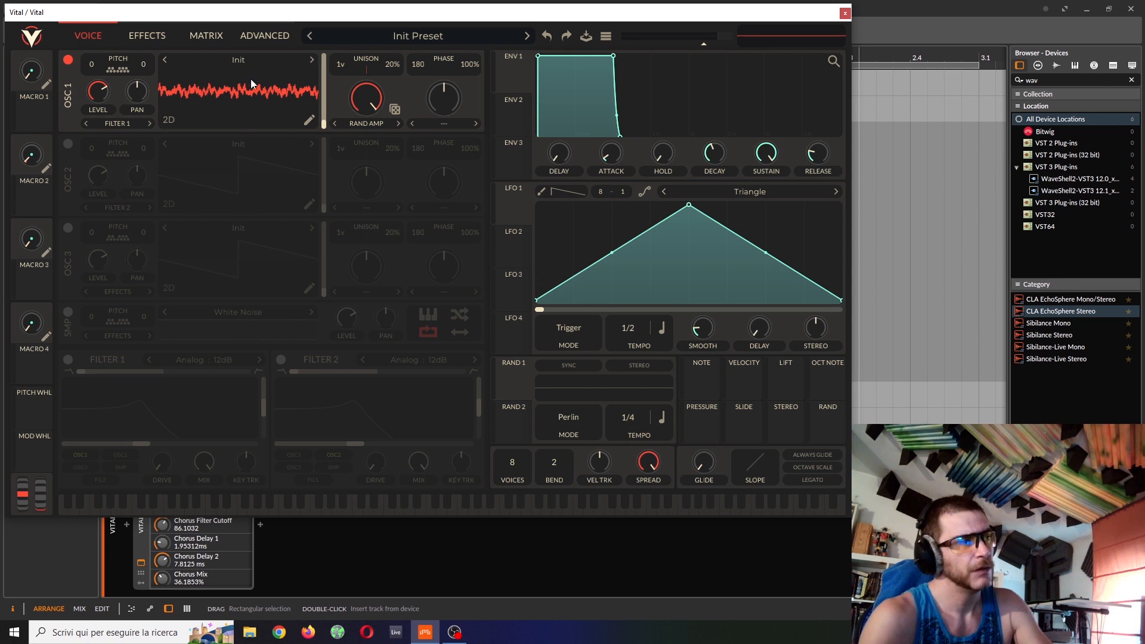
Lower oscillator 1's spectral morph amount to zero and change its morph mode to Data Compress.
drag(368, 94, 376, 181)
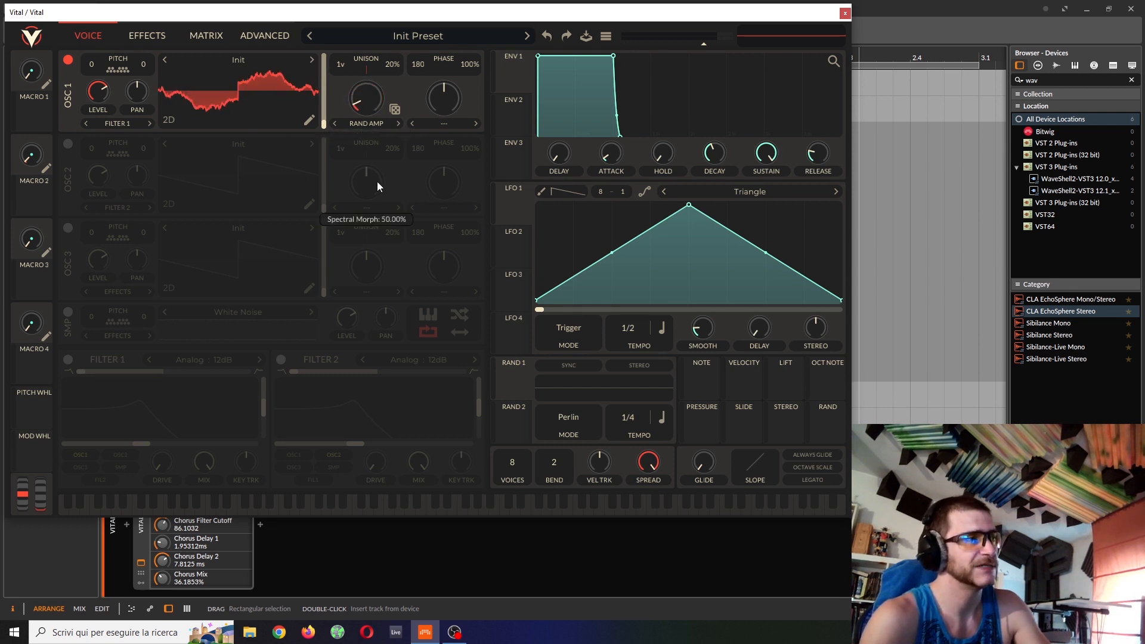
drag(374, 112, 375, 137)
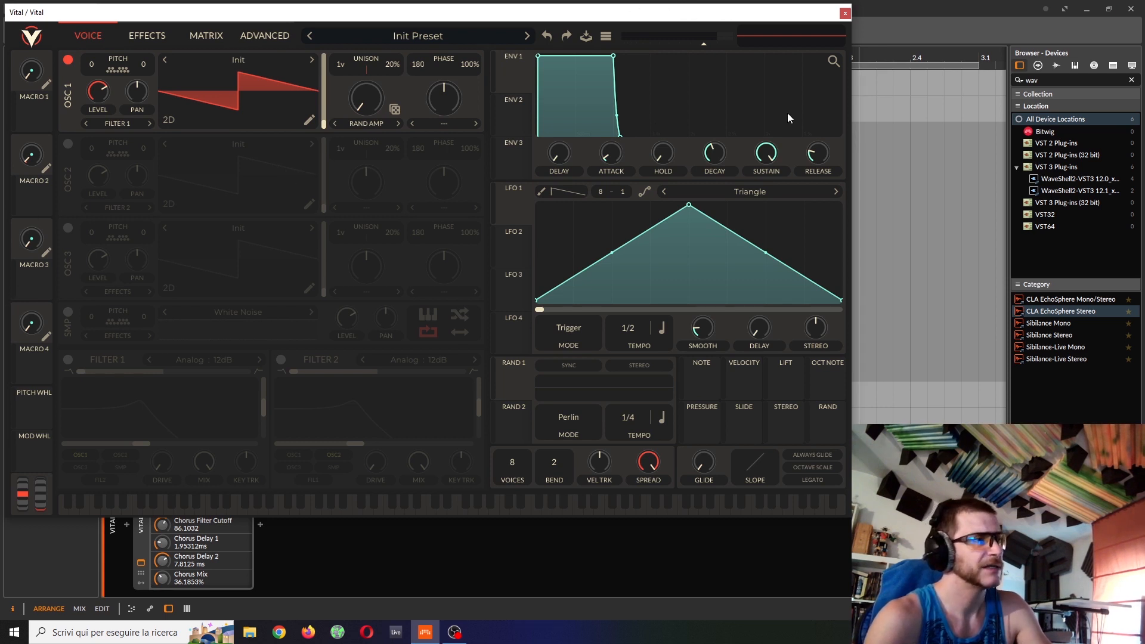
click(381, 126)
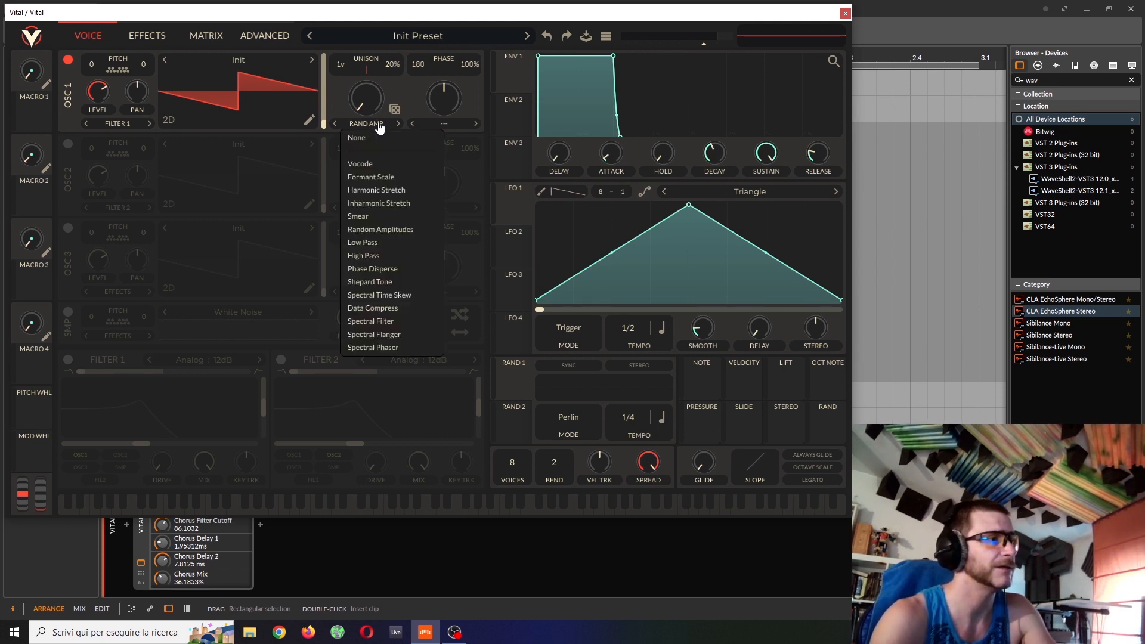
click(394, 309)
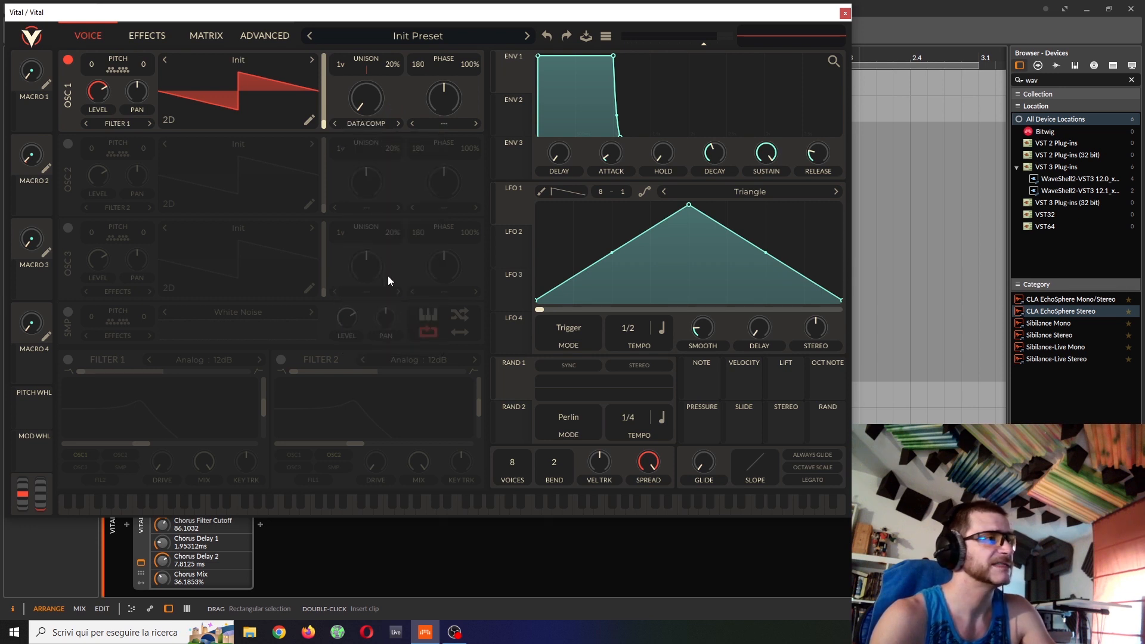
mouse_move(364, 109)
mouse_down()
mouse_move(411, 59)
mouse_move(371, 108)
mouse_up()
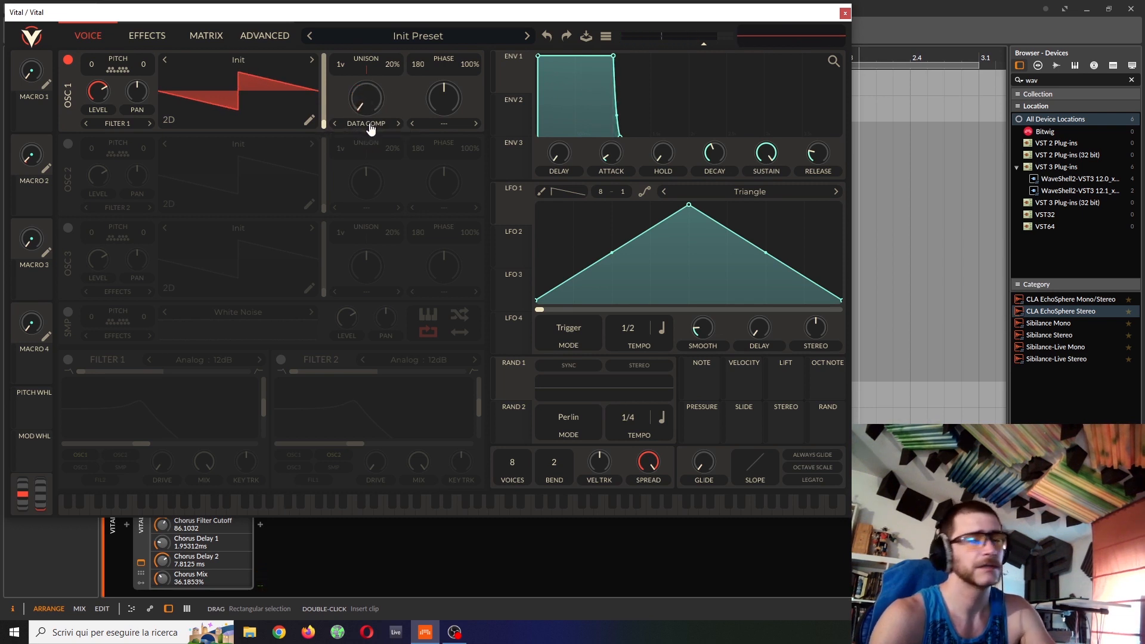
Load the Branches wavetable into oscillator 1 and raise its wavetable position to about the middle.
click(246, 59)
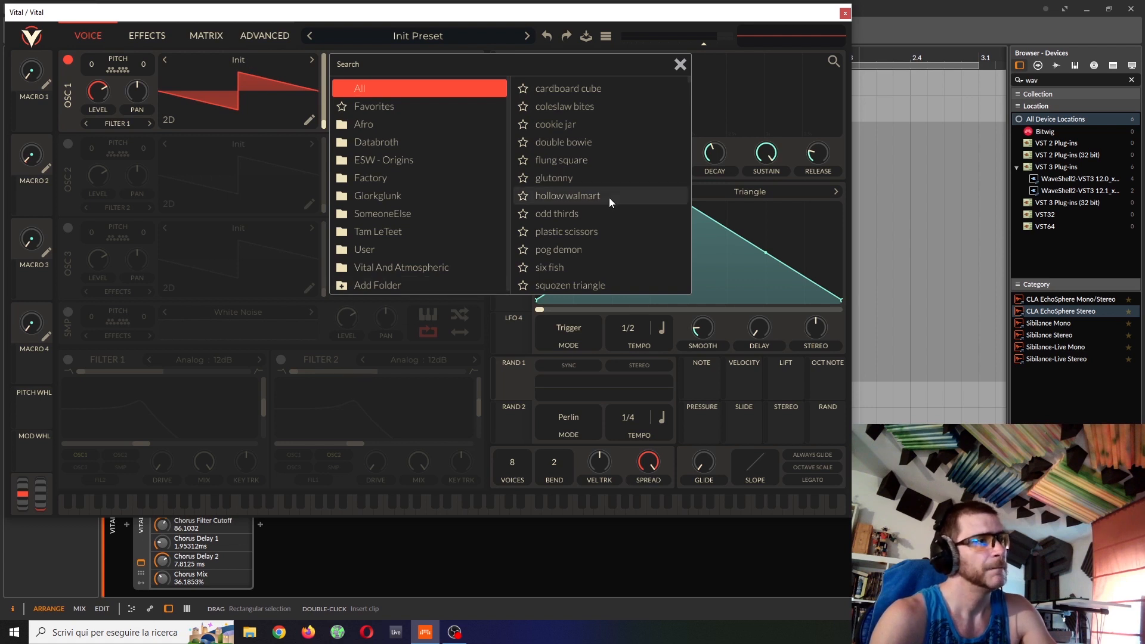
scroll(599, 271, down, 4)
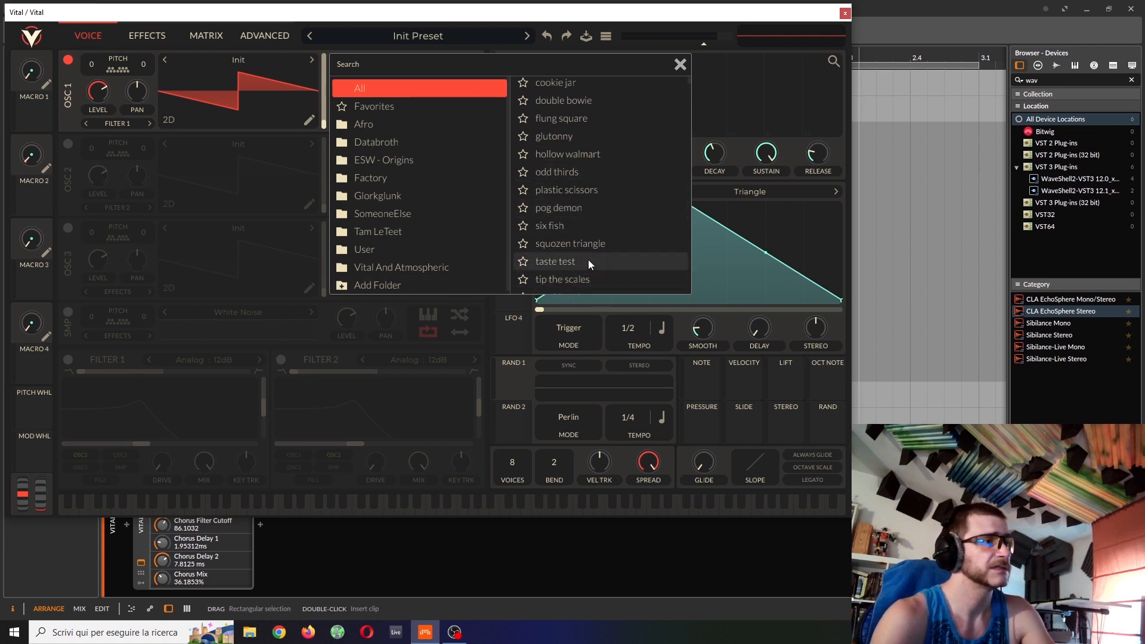
click(585, 270)
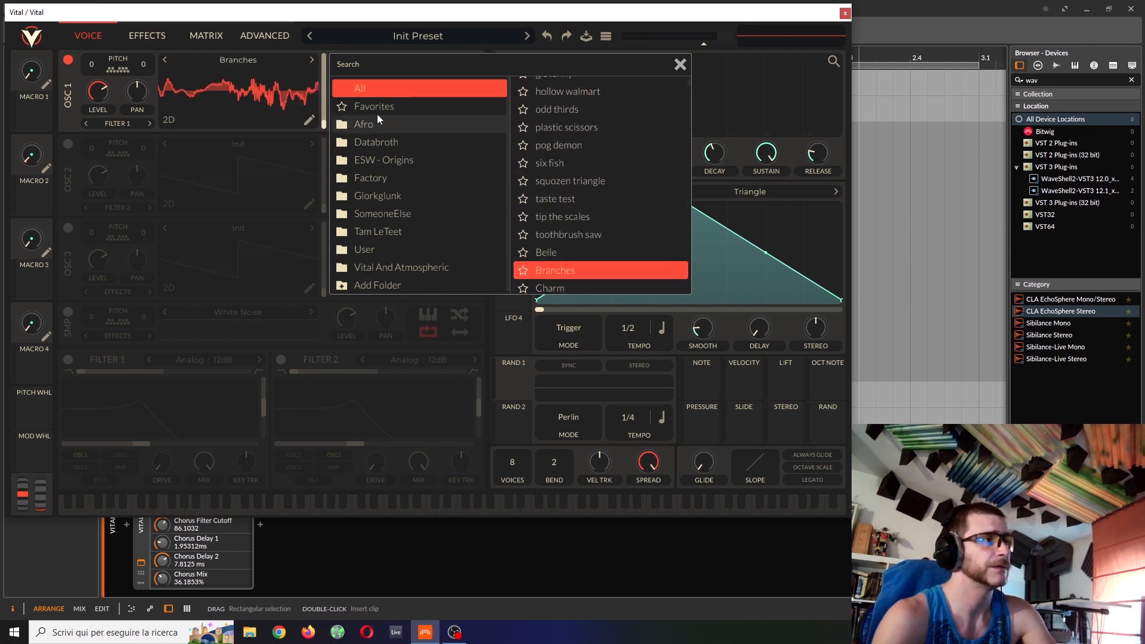
mouse_move(329, 120)
drag(328, 121, 342, 85)
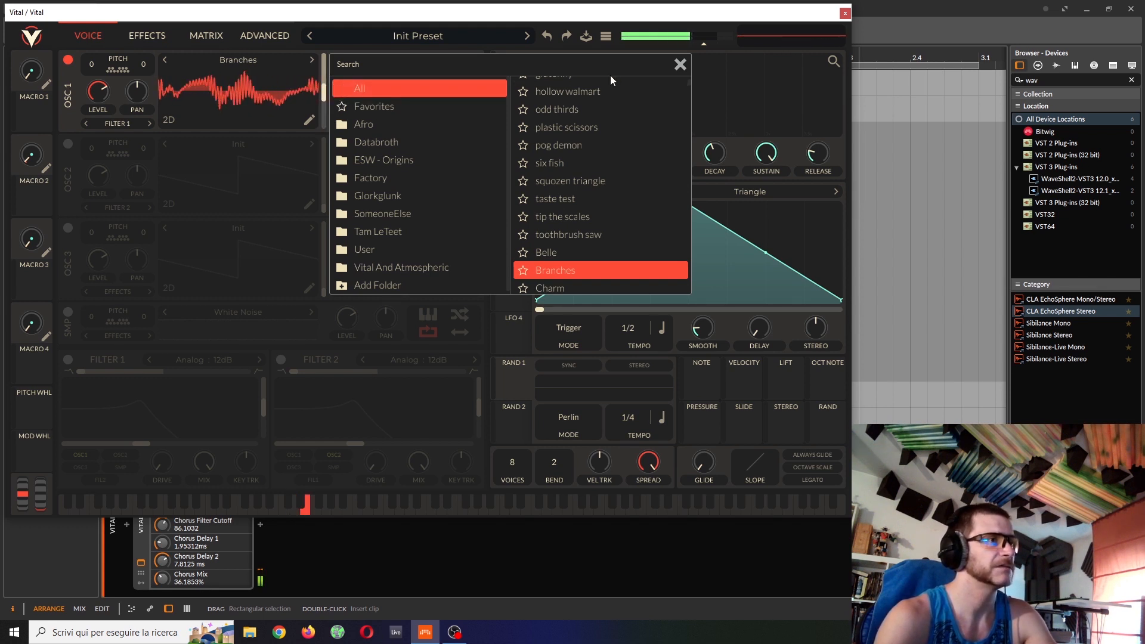
click(672, 69)
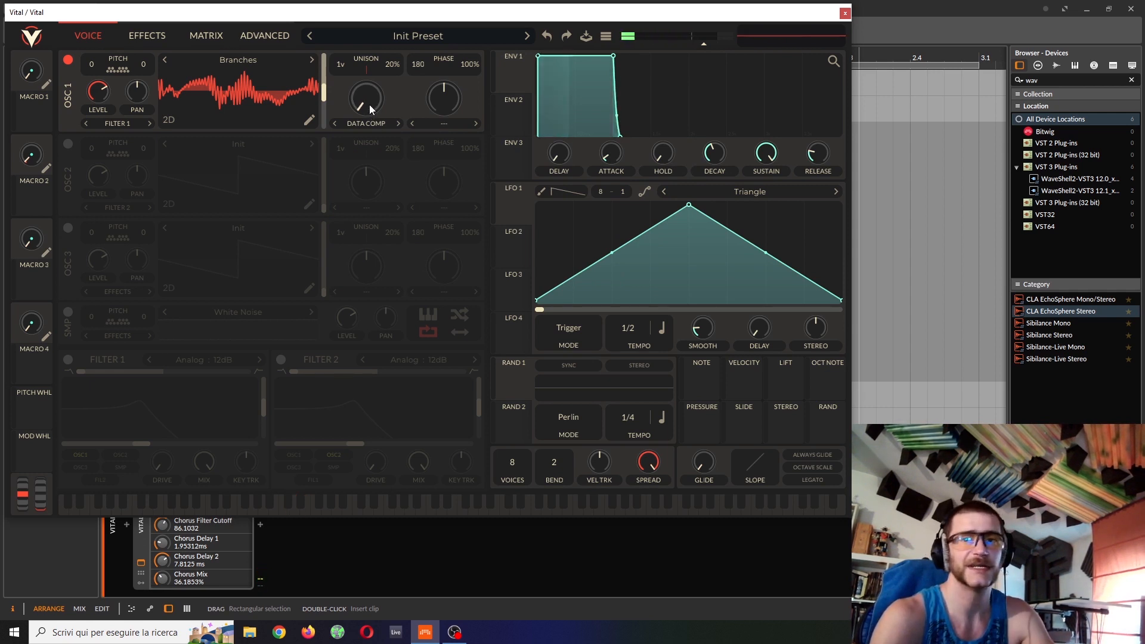
Switch oscillator 1's waveform display to the spectral view (SP) and sweep the Data Compress amount, returning it to zero.
drag(370, 105, 356, 145)
click(171, 120)
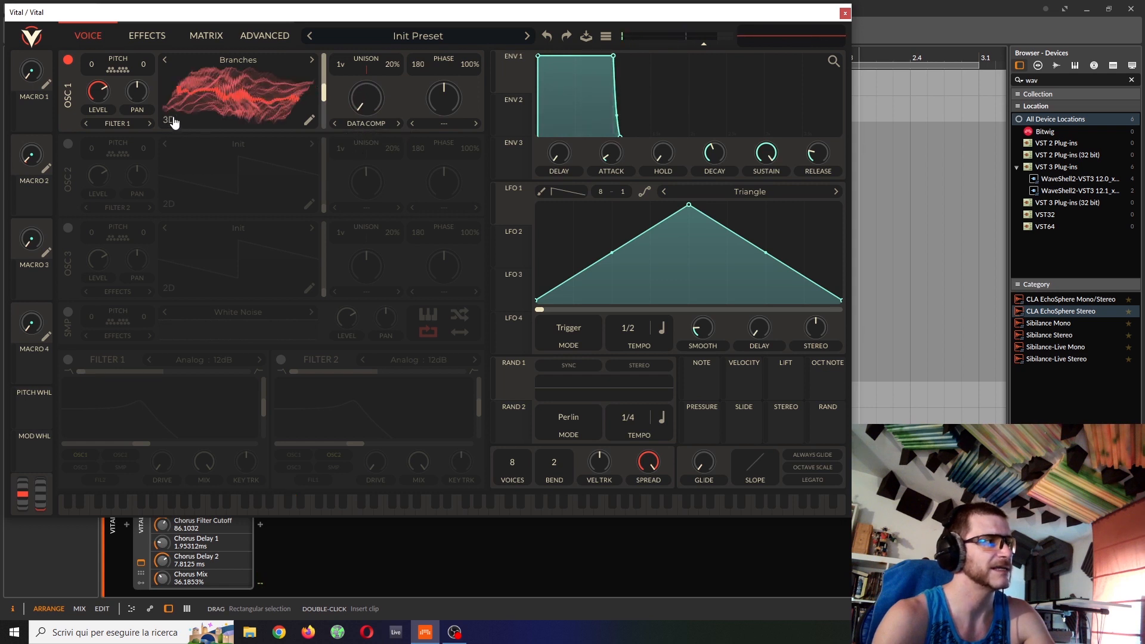
click(173, 121)
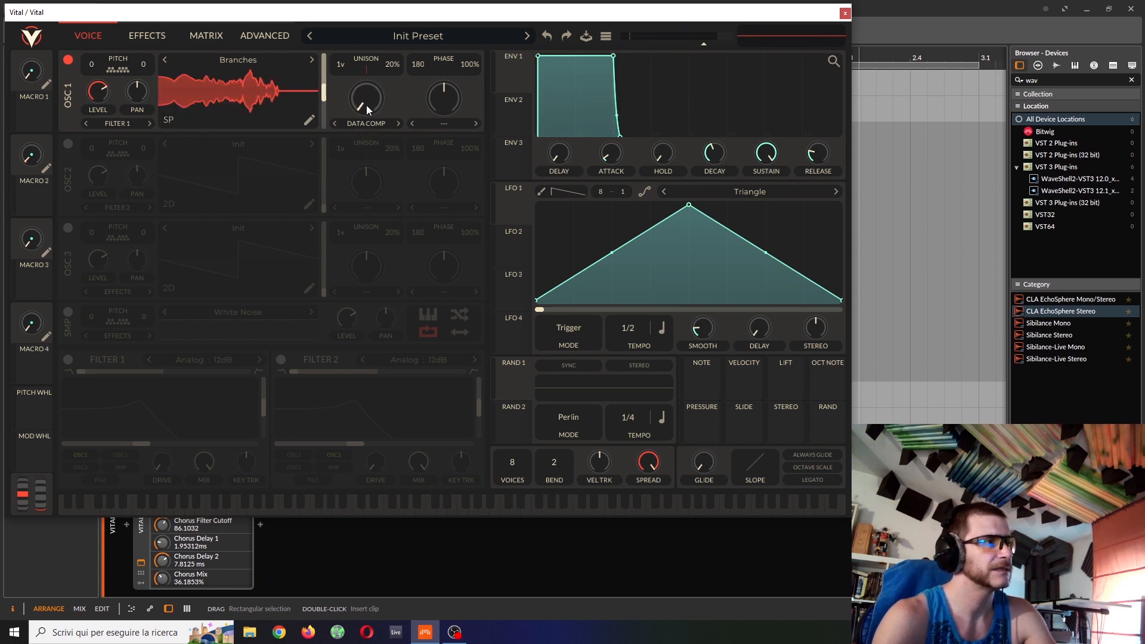
drag(366, 105, 378, 128)
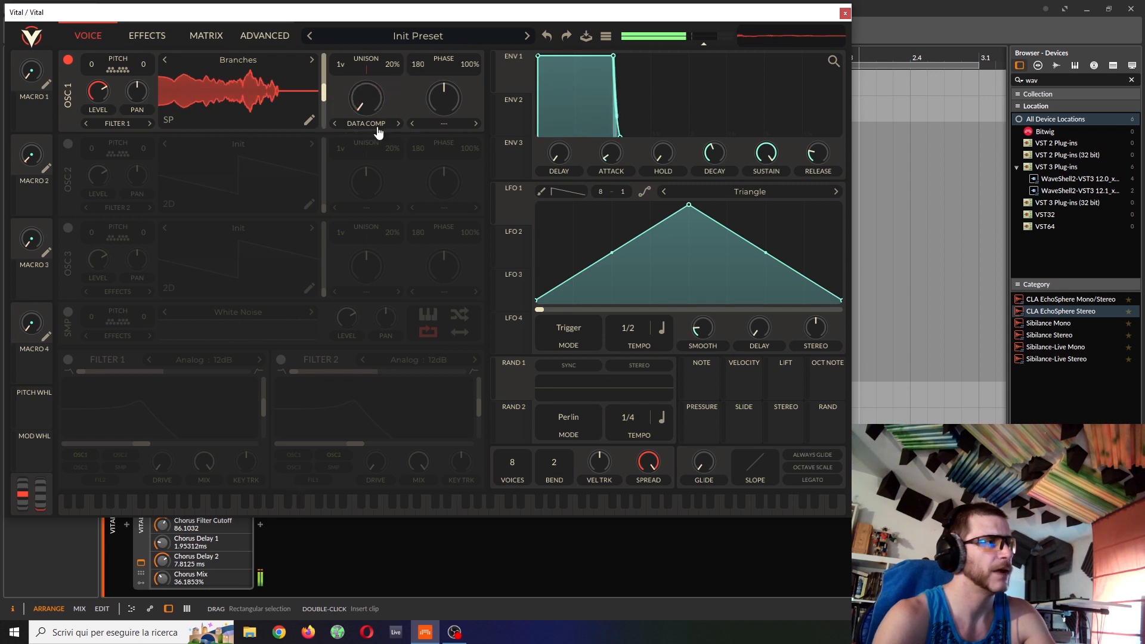
Load the toothbrush saw wavetable into oscillator 1.
click(265, 61)
click(537, 240)
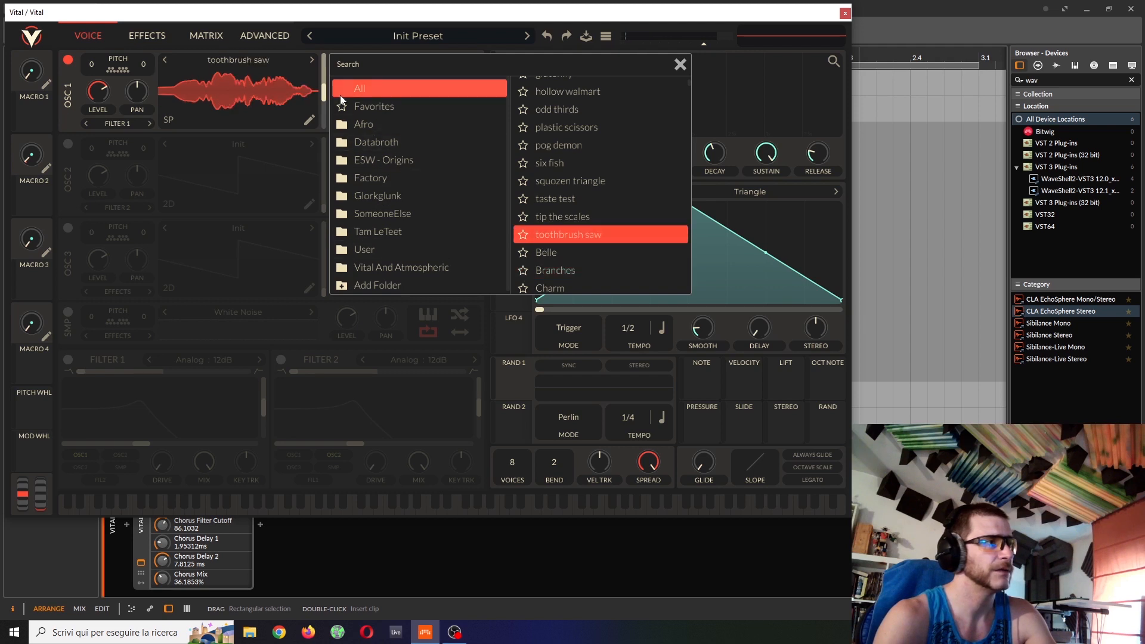
click(673, 68)
Sweep oscillator 1's Data Compress amount and wavetable position, and return both to zero.
drag(366, 100, 364, 203)
drag(320, 99, 386, 70)
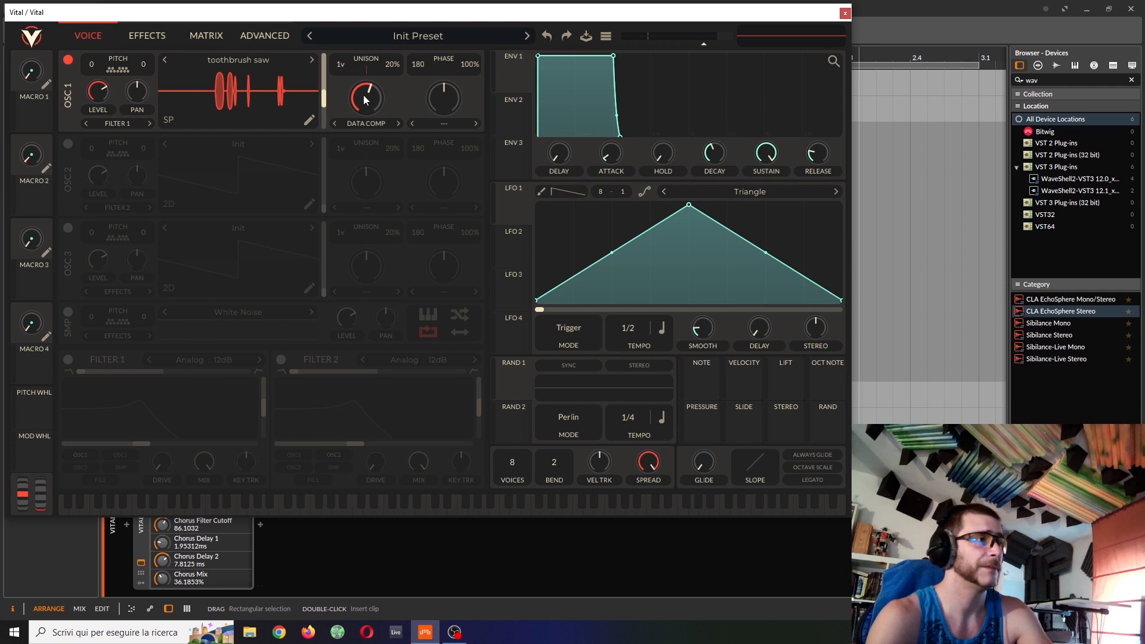
drag(364, 99, 361, 138)
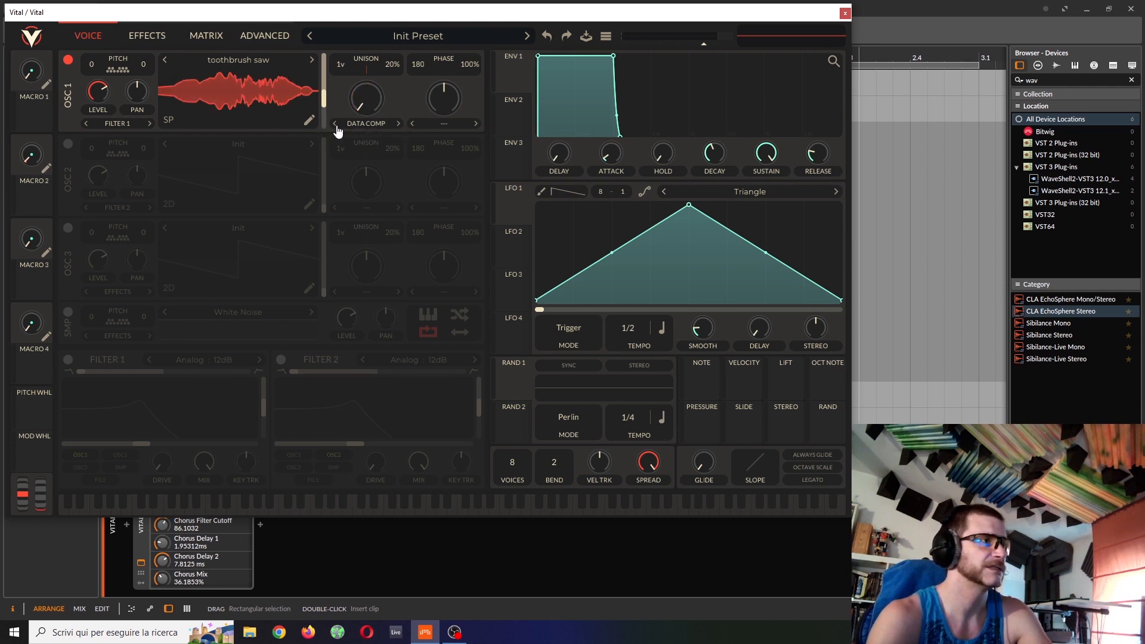
drag(323, 98, 323, 168)
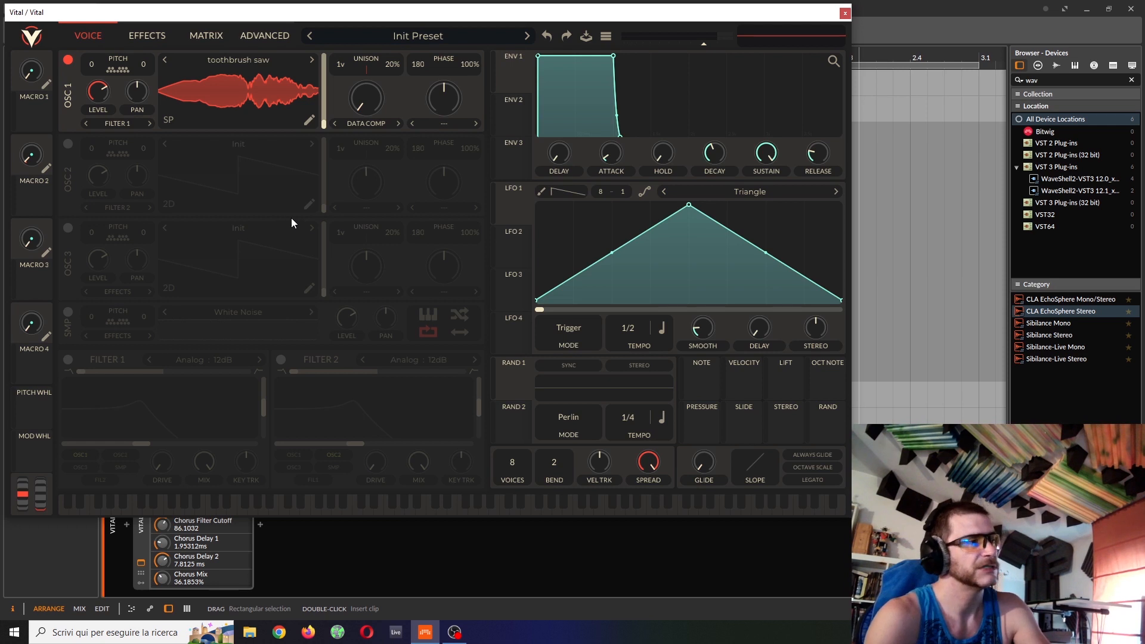
Change oscillator 1's spectral morph mode to Spectral Filter.
click(366, 124)
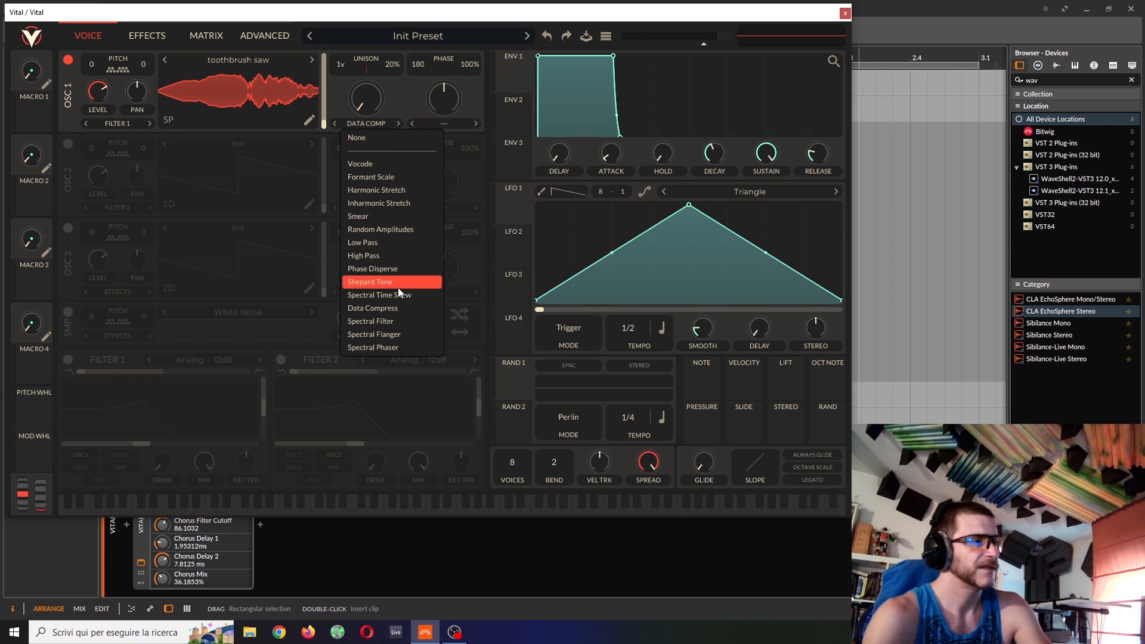
click(381, 320)
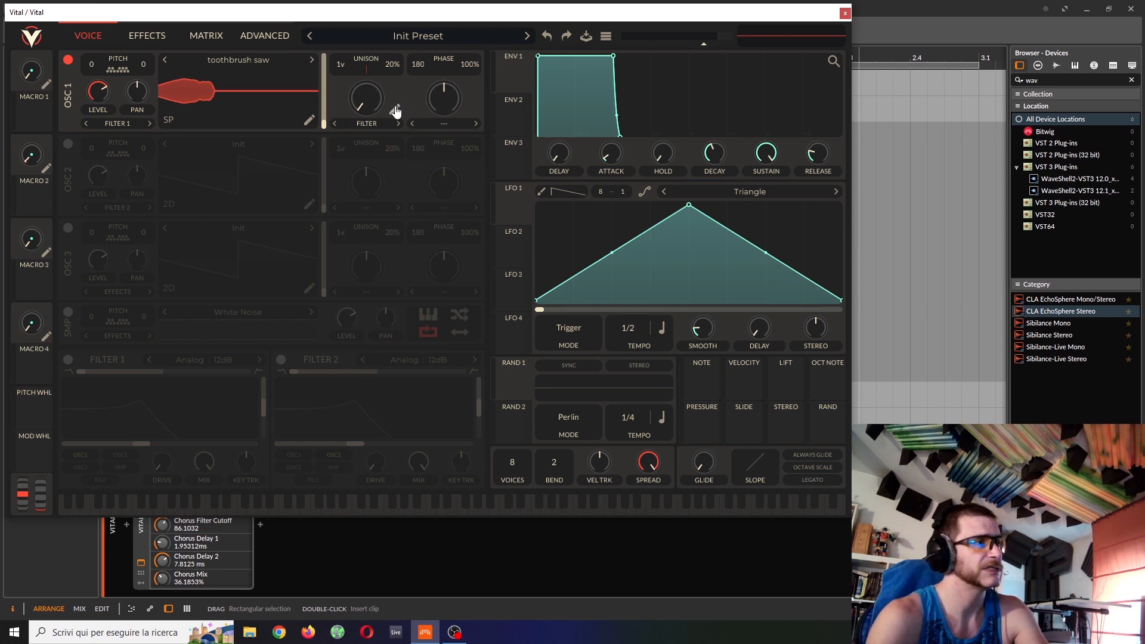
Initialize oscillator 1's wavetable and set its waveform display to the spectral view (SP).
right_click(249, 103)
click(267, 163)
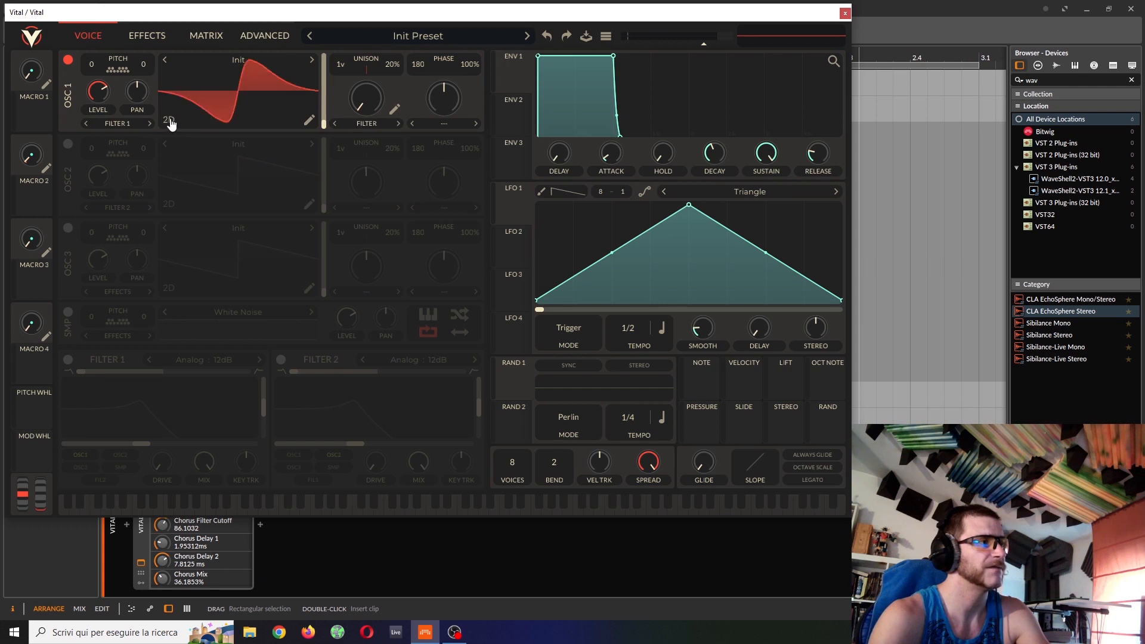
click(172, 123)
click(174, 123)
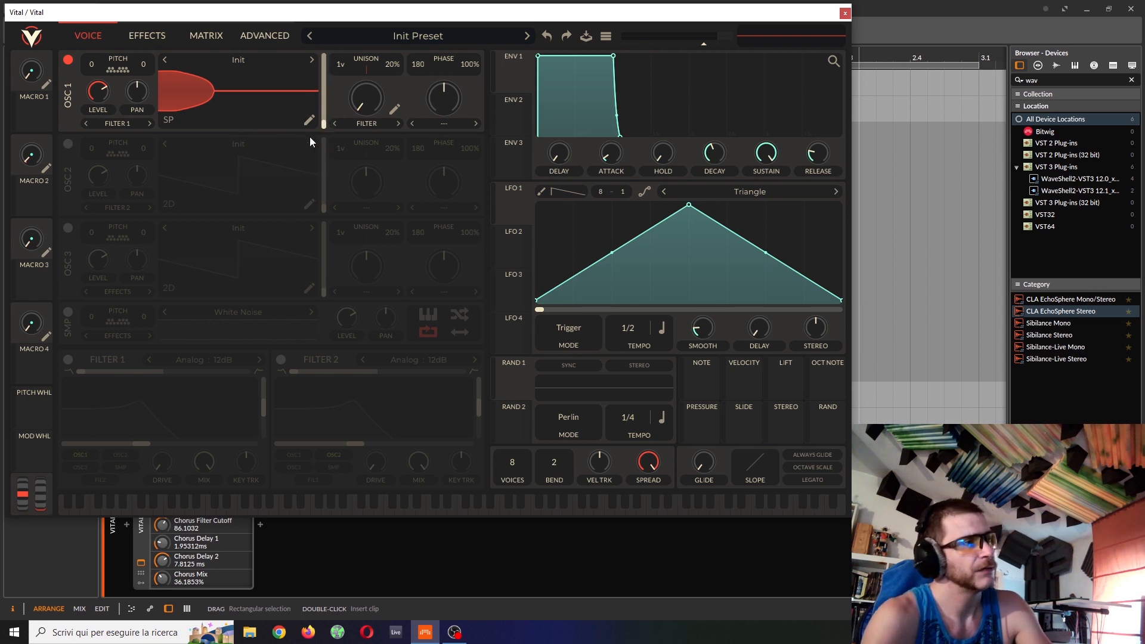
Raise the end point of oscillator 1's spectral filter shape to full height and switch the waveform display to 2D.
click(394, 109)
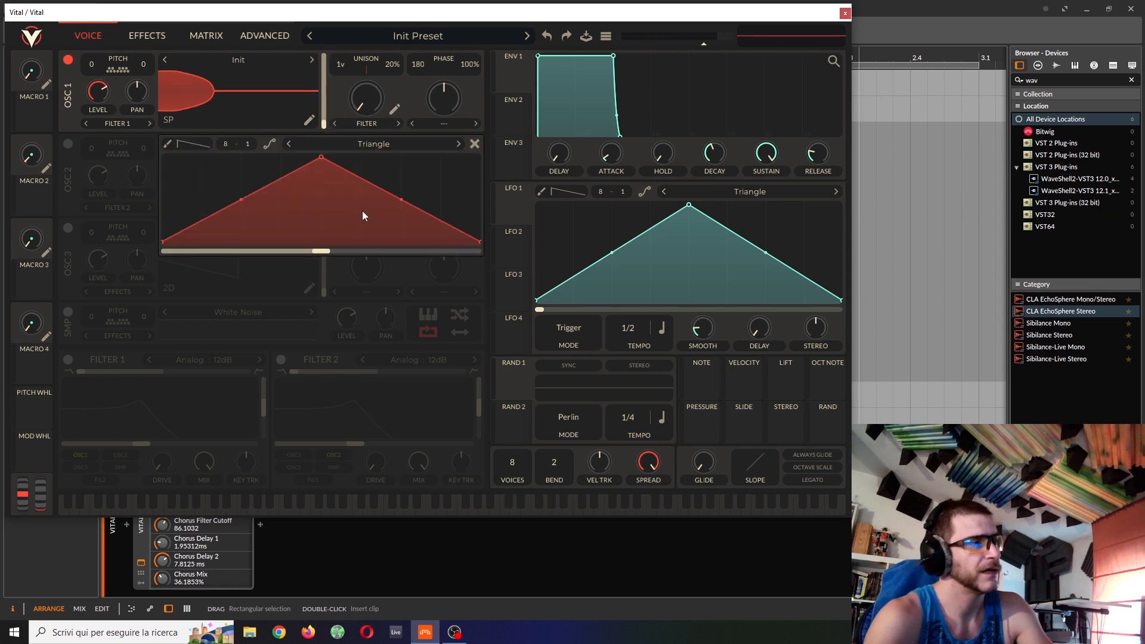
drag(479, 241, 519, 106)
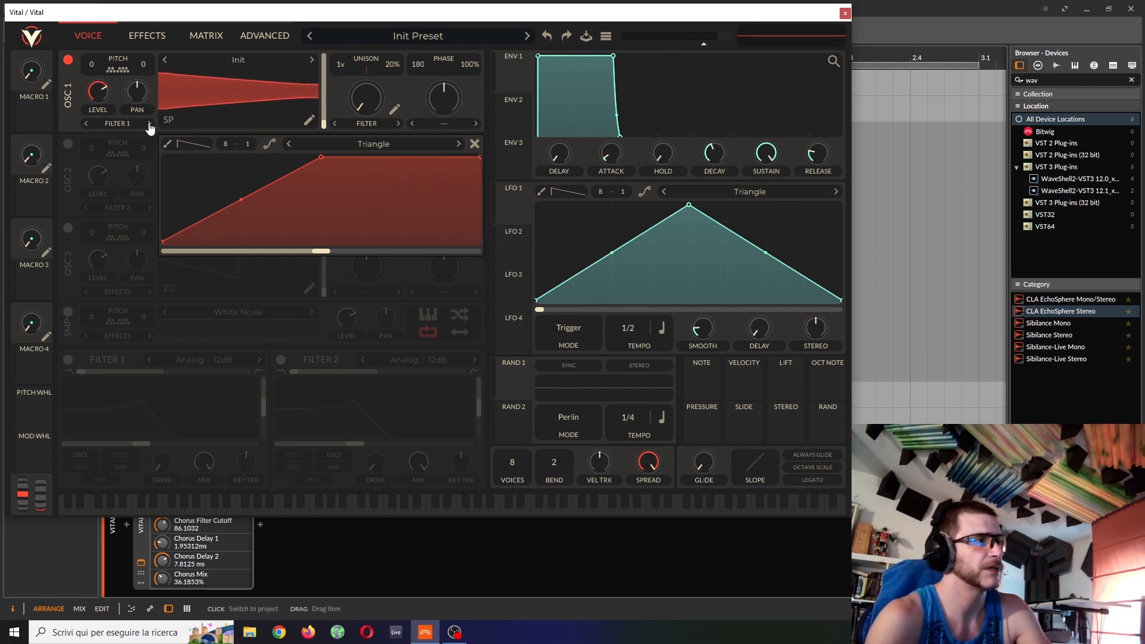
click(168, 120)
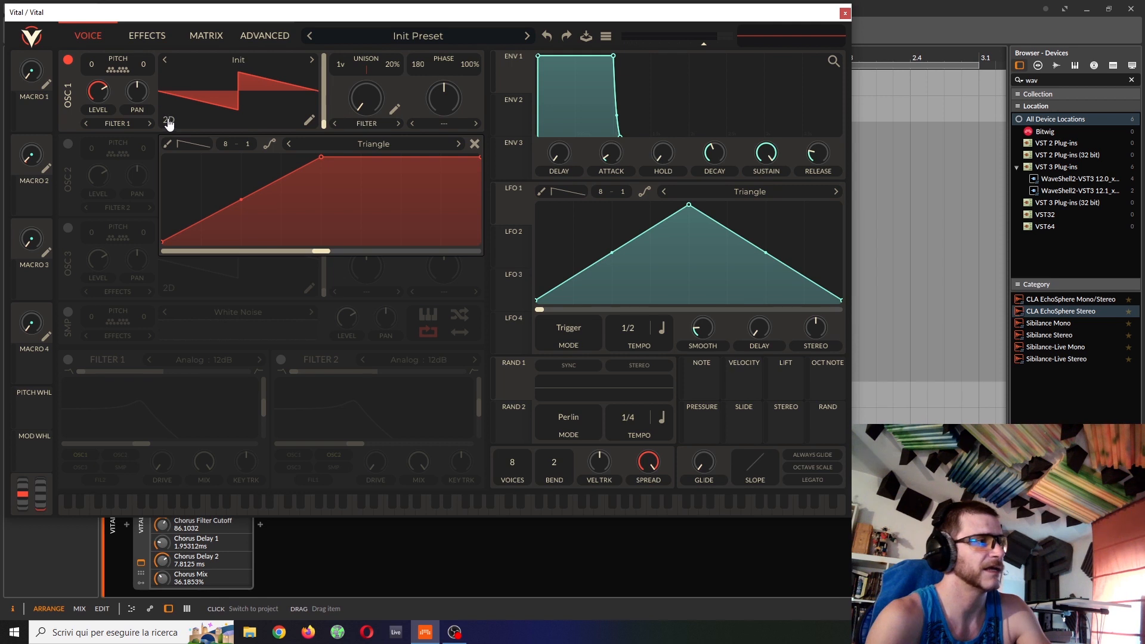
Bend the filter shape's rising segment into a concave curve, sweep the Spectral Filter amount back to zero, and close the shape editor.
drag(241, 205, 261, 254)
scroll(368, 101, up, 2)
drag(372, 102, 366, 141)
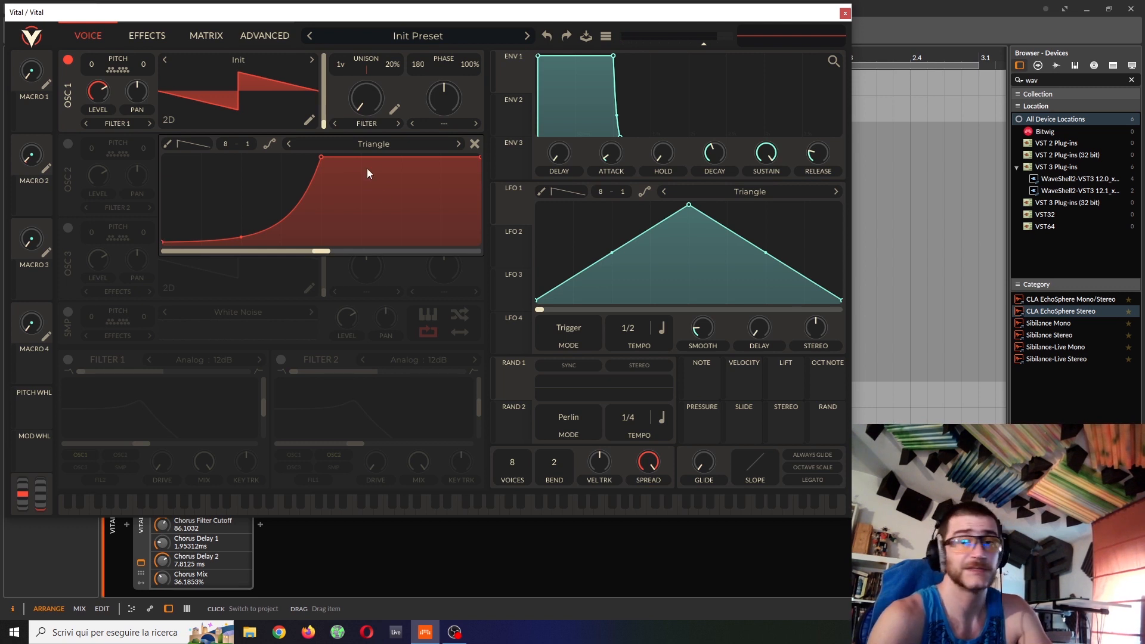
click(475, 144)
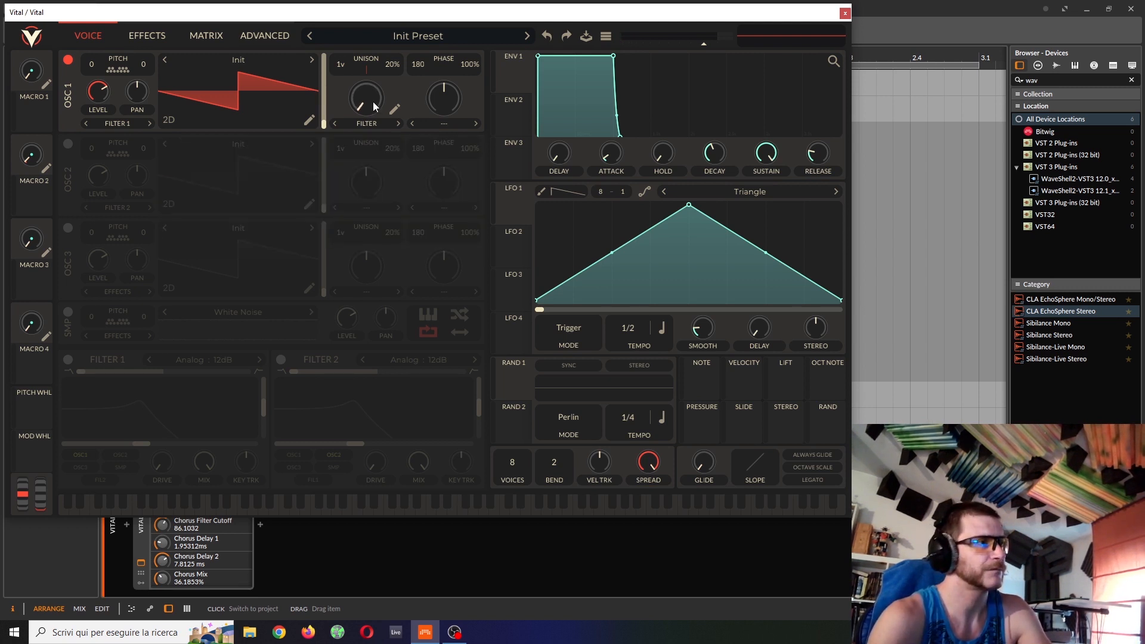
Reopen the filter shape editor, steepen the rising segment's curve further, and try the Spectral Filter amount.
click(394, 109)
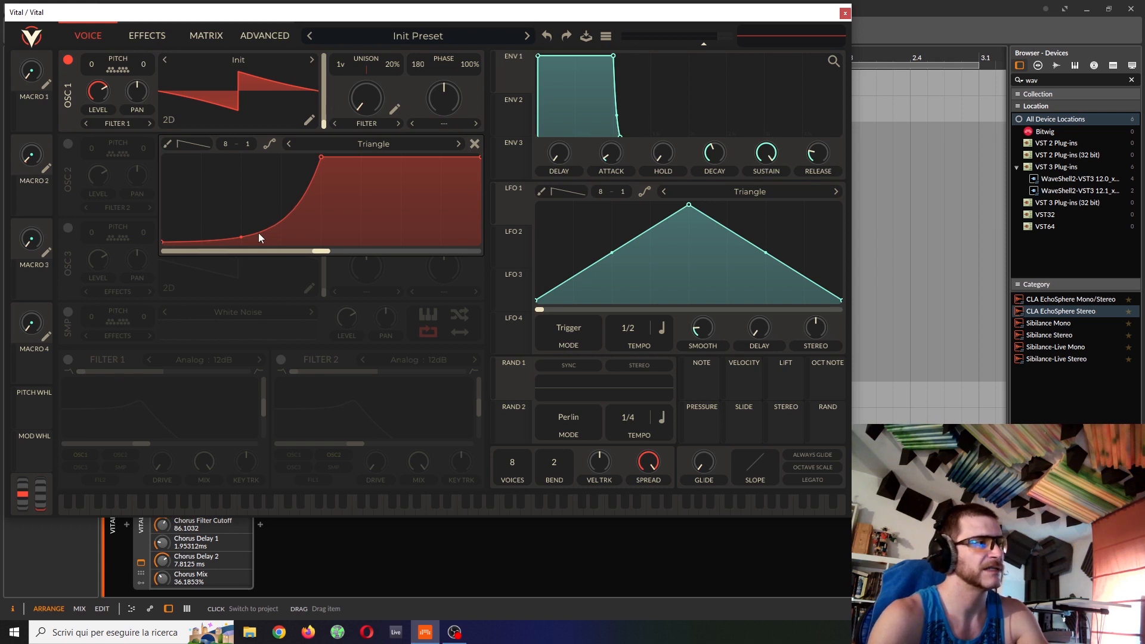
drag(238, 239, 239, 244)
mouse_move(361, 108)
mouse_down()
mouse_move(367, 95)
mouse_move(360, 108)
mouse_up()
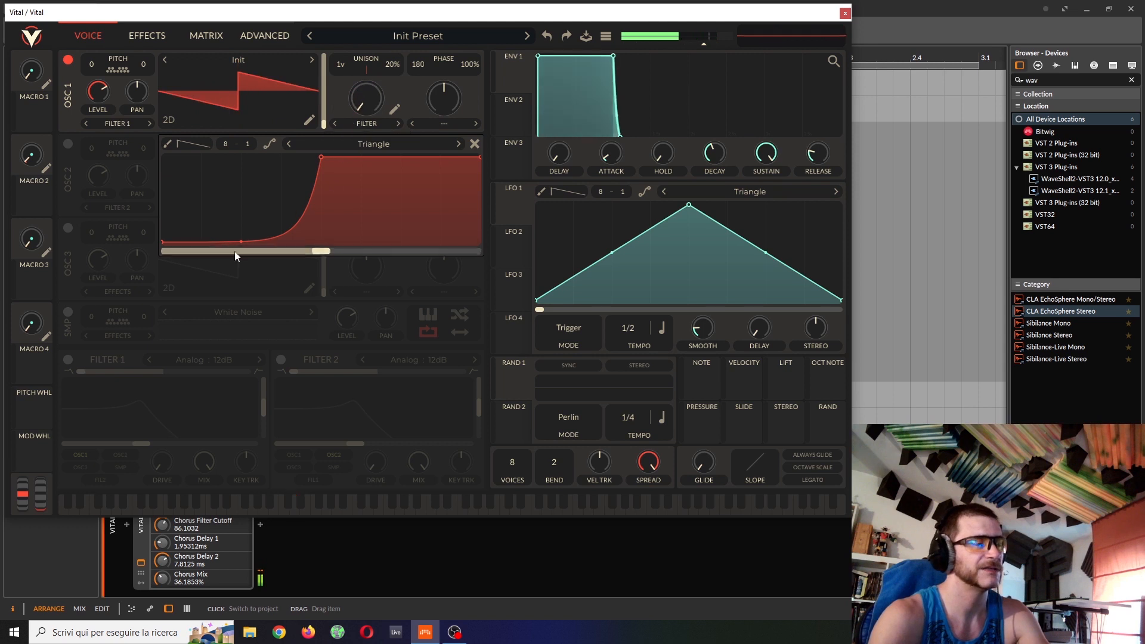
Flip the filter shape horizontally and sweep the Spectral Filter amount, returning it to zero.
right_click(252, 209)
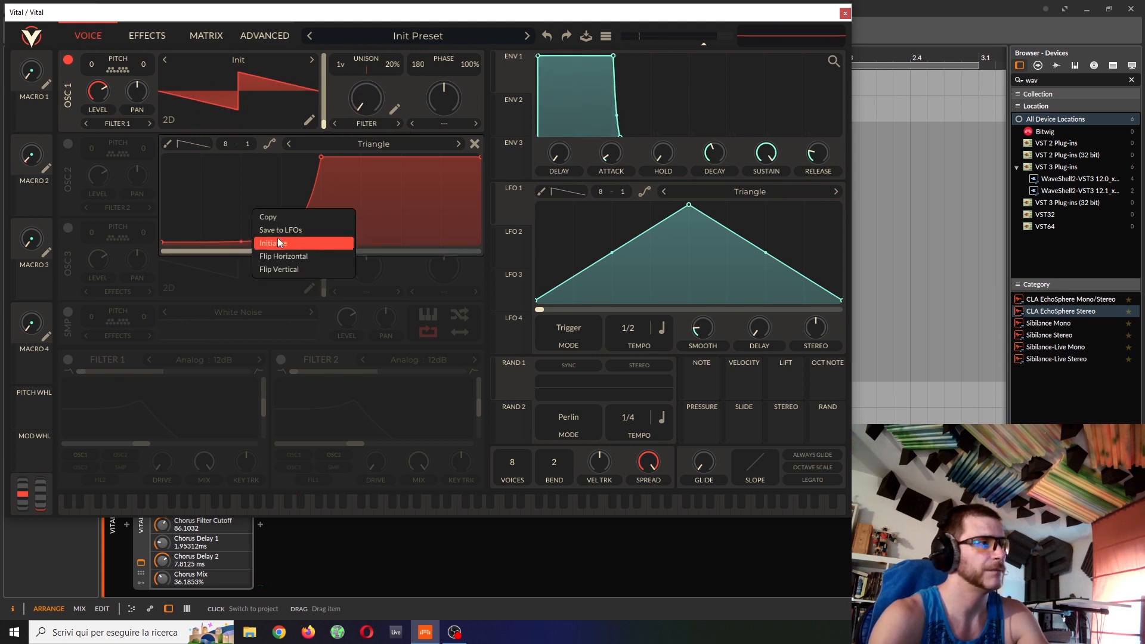
click(292, 256)
drag(362, 101, 337, 219)
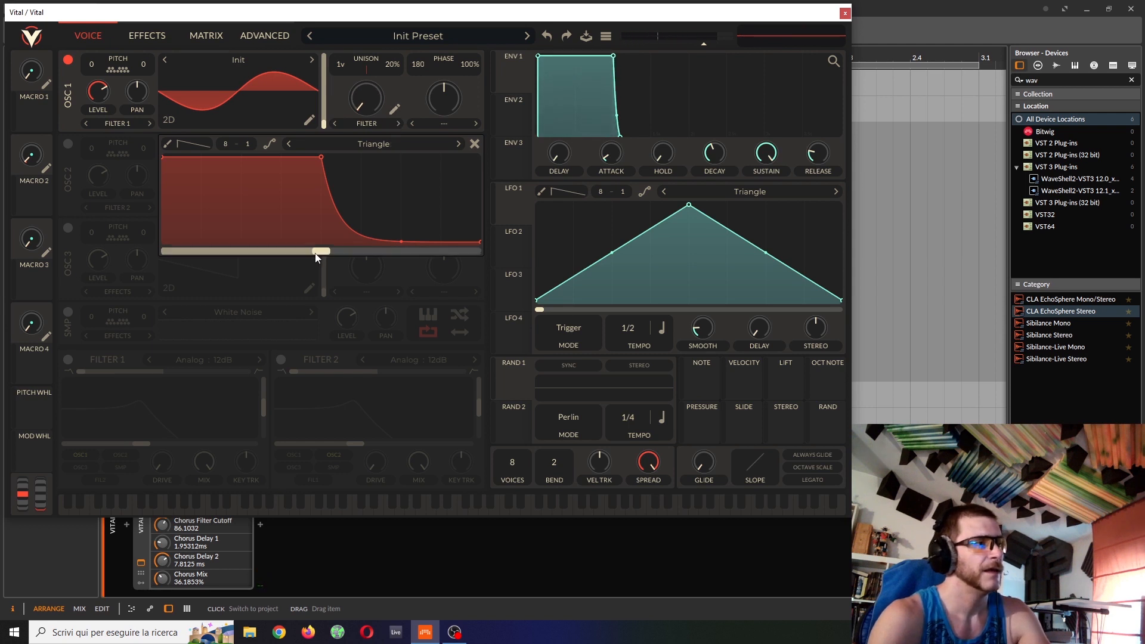
Switch oscillator 1's waveform display to the spectral view (SP) and raise the Spectral Filter amount to just under halfway.
click(170, 124)
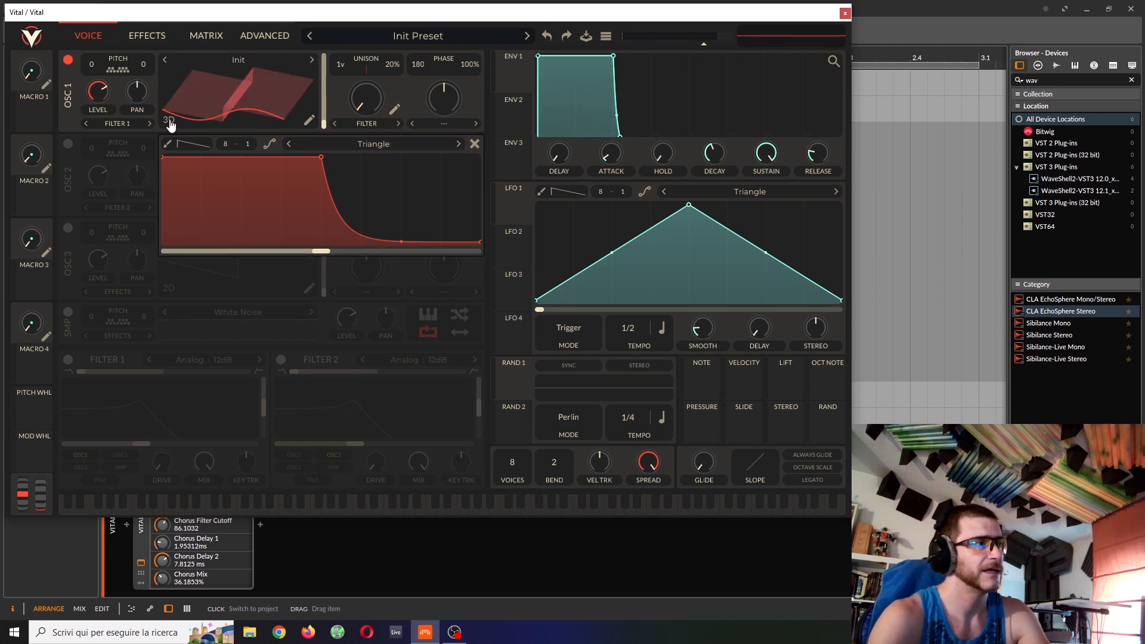
click(170, 124)
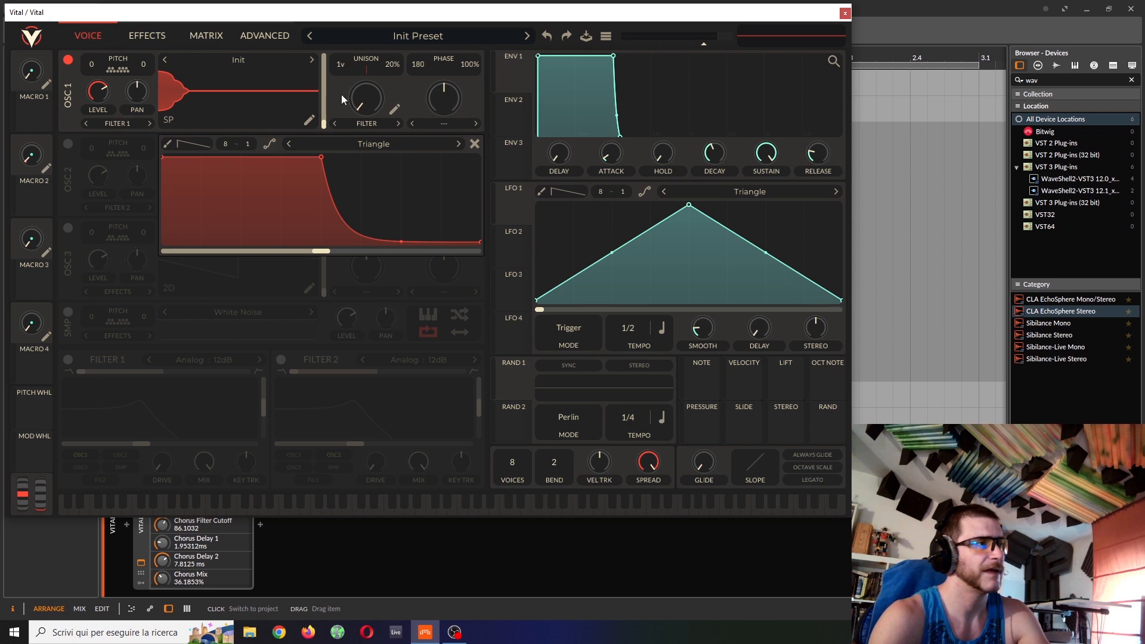
drag(365, 101, 388, 78)
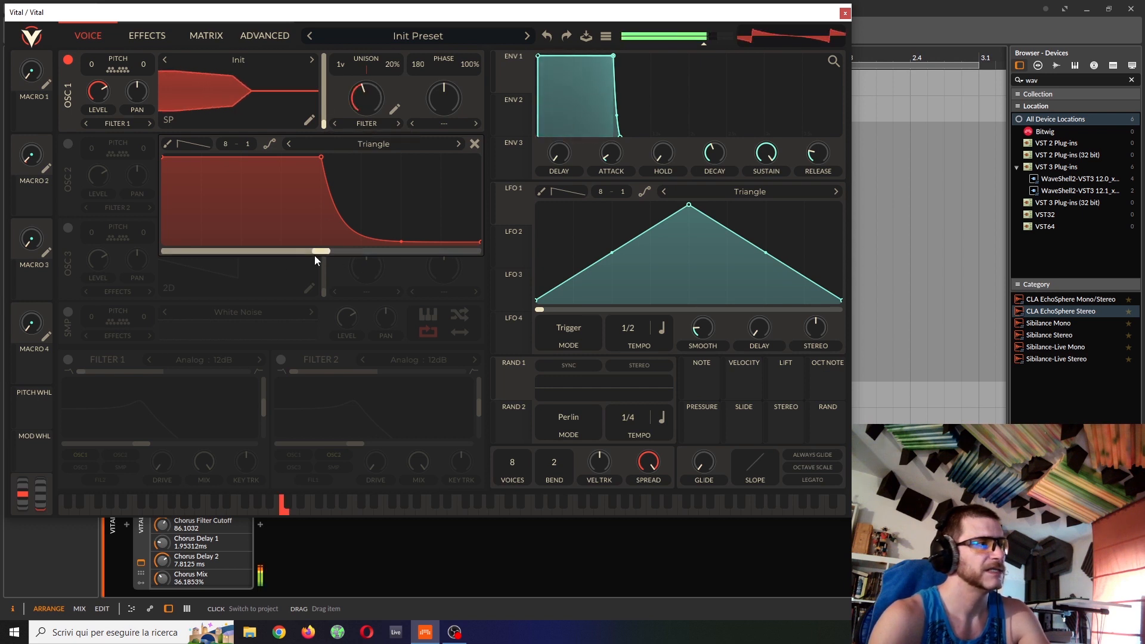
Sweep the Spectral Phase between its maximum and minimum several times, ending at the minimum.
drag(324, 252, 534, 234)
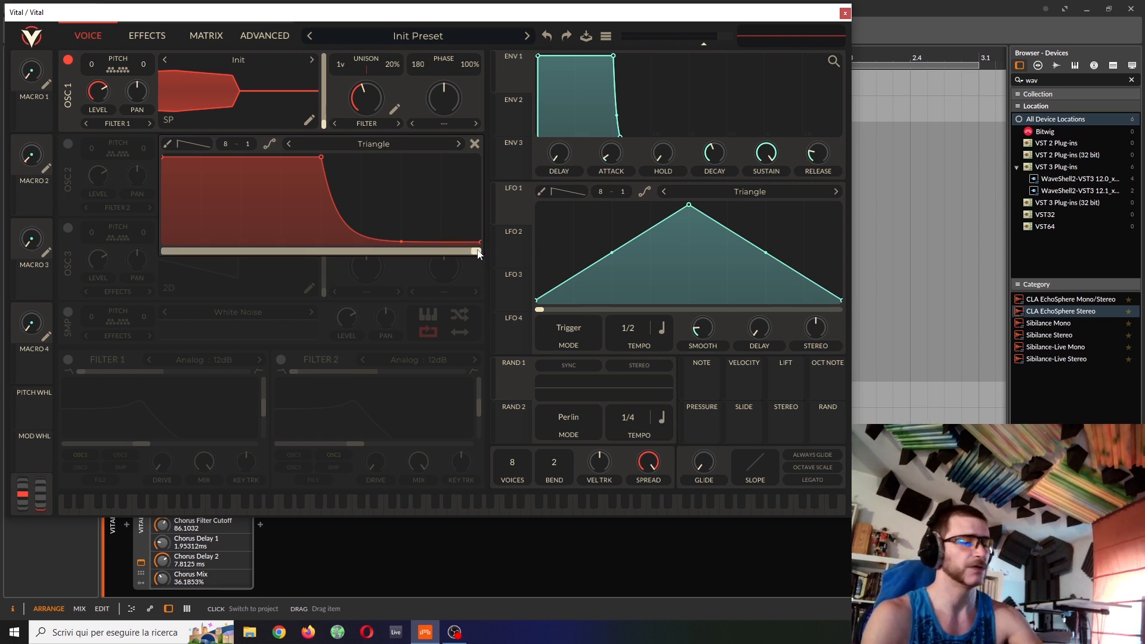
drag(478, 253, 94, 266)
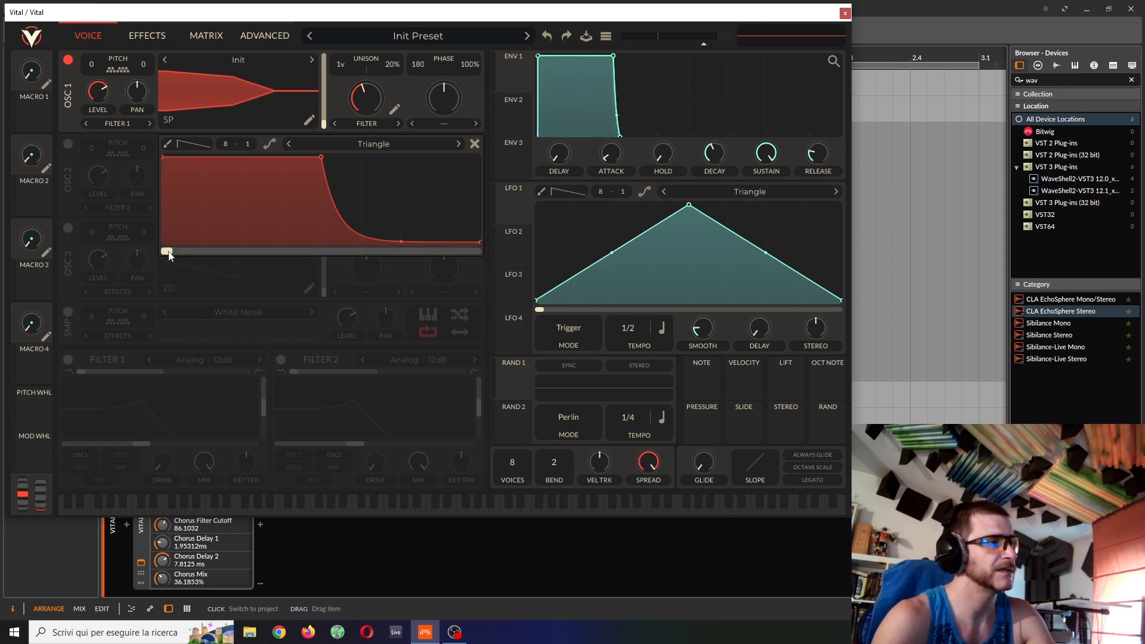
drag(168, 252, 550, 255)
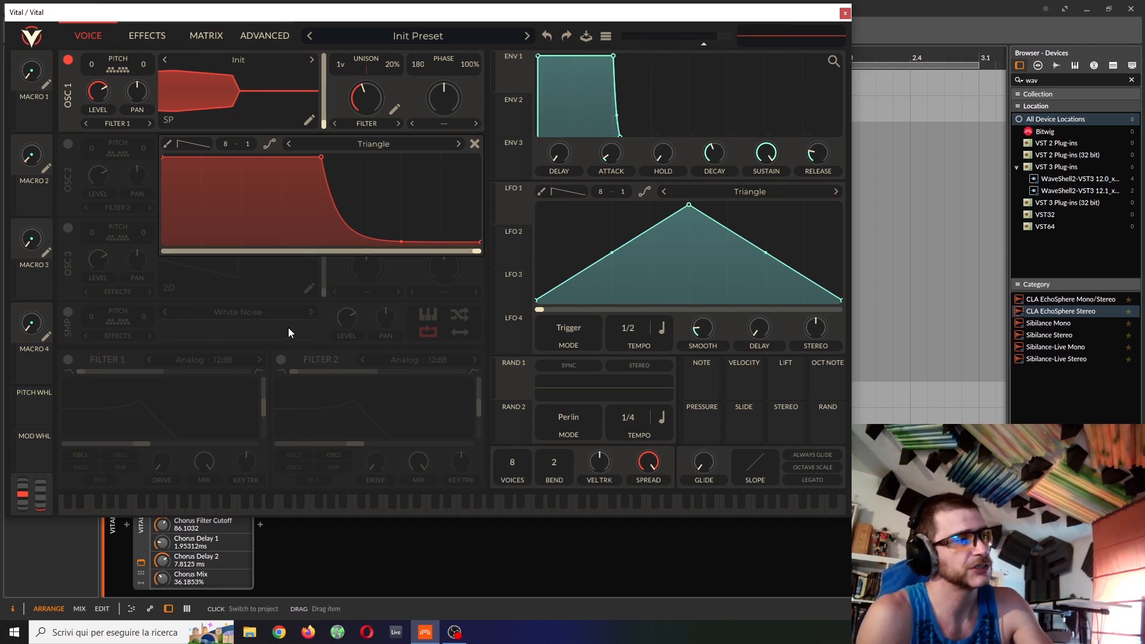
drag(486, 252, 102, 250)
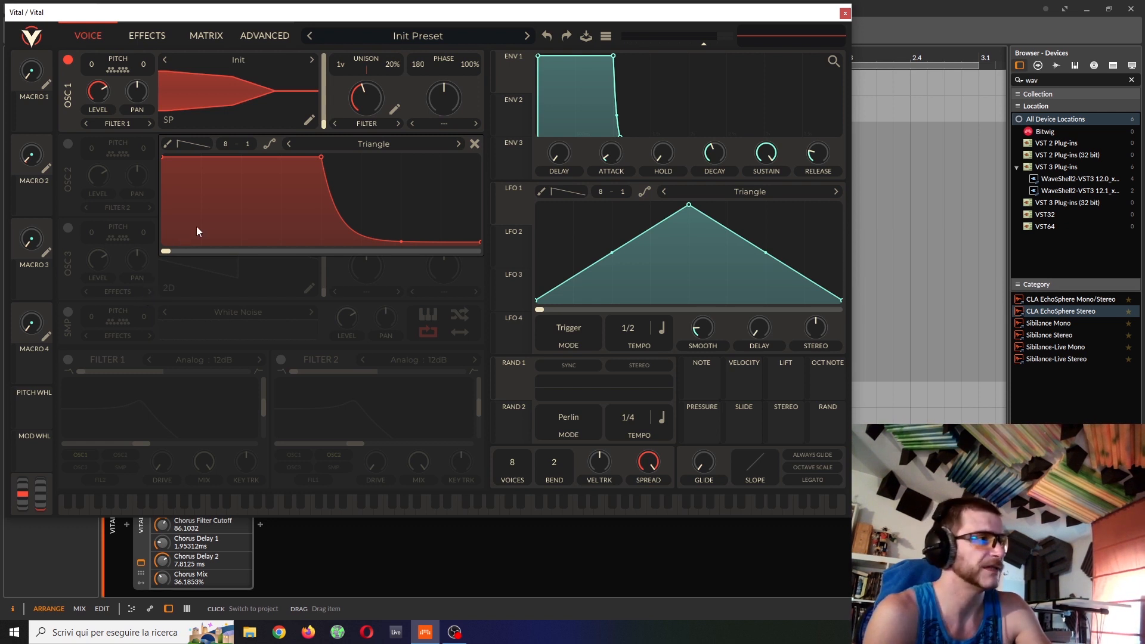
Lower the Spectral Filter amount, then set Env 2's sustain to zero and assign it to modulate the Spectral Phase.
drag(366, 94, 360, 121)
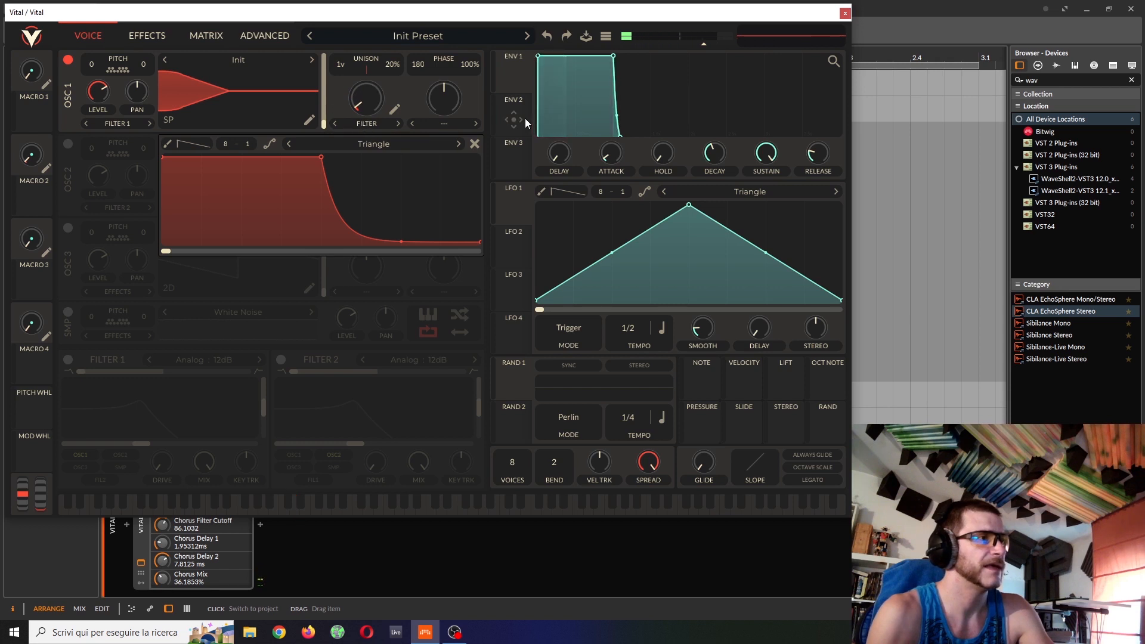
drag(614, 57, 563, 152)
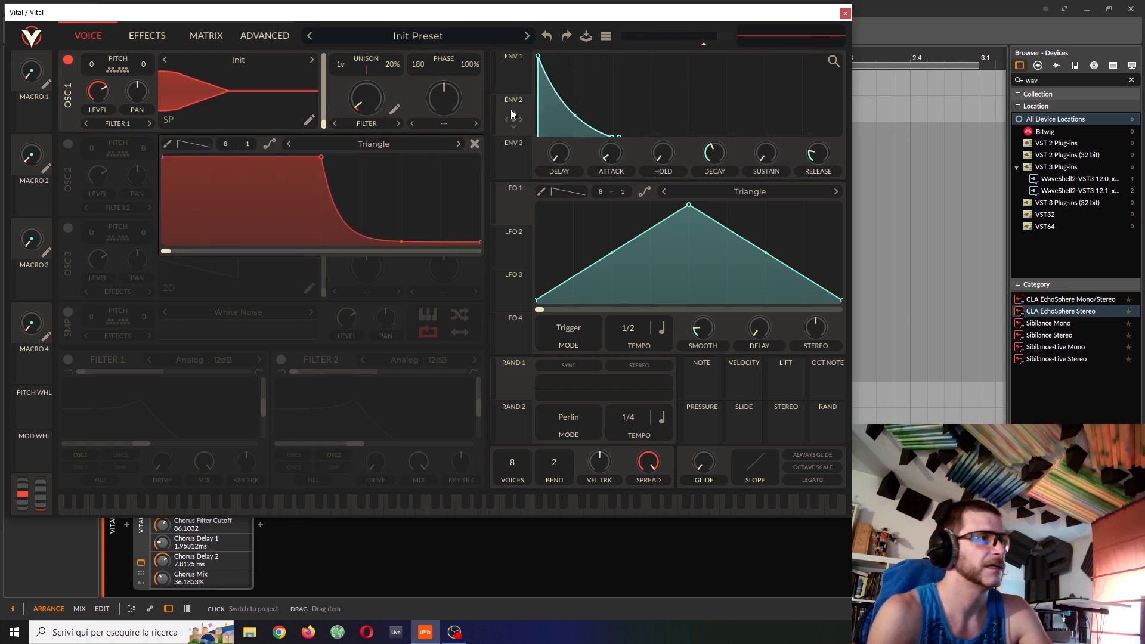
drag(511, 109, 176, 247)
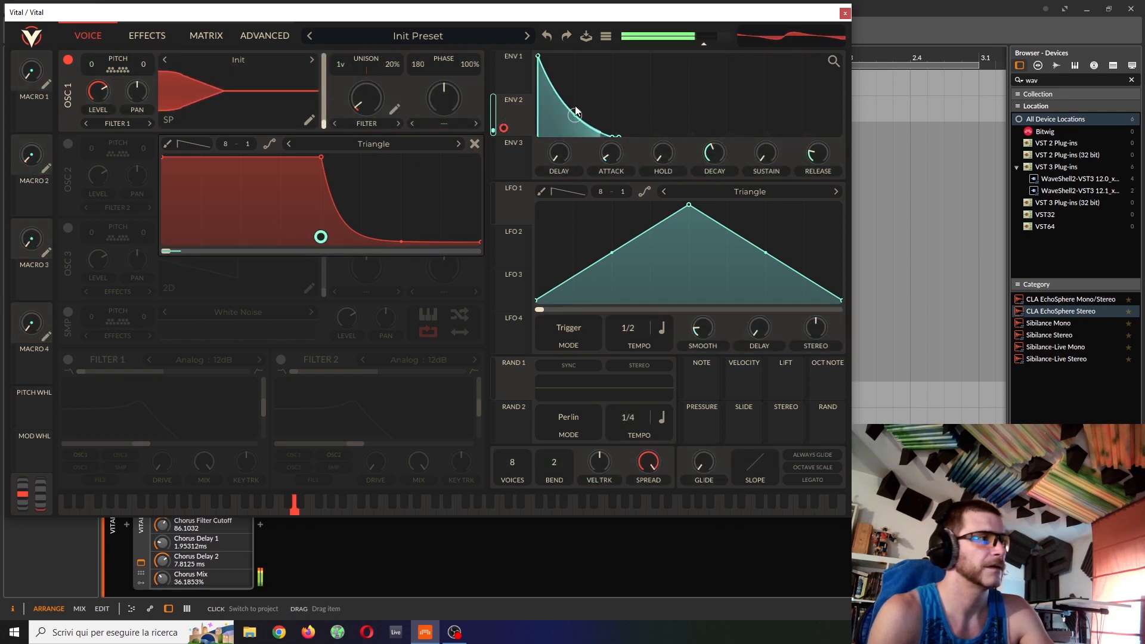
Set the Spectral Phase to maximum with a negative Env 2 modulation depth, and shorten Env 2's decay.
drag(166, 251, 493, 249)
drag(320, 236, 320, 269)
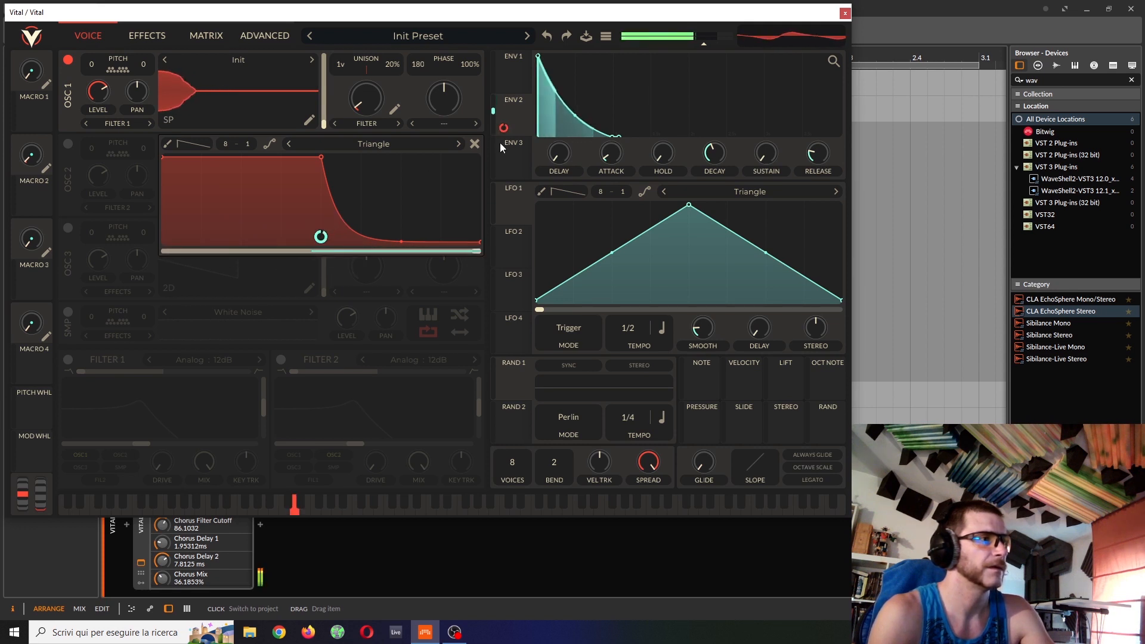
drag(714, 154, 584, 158)
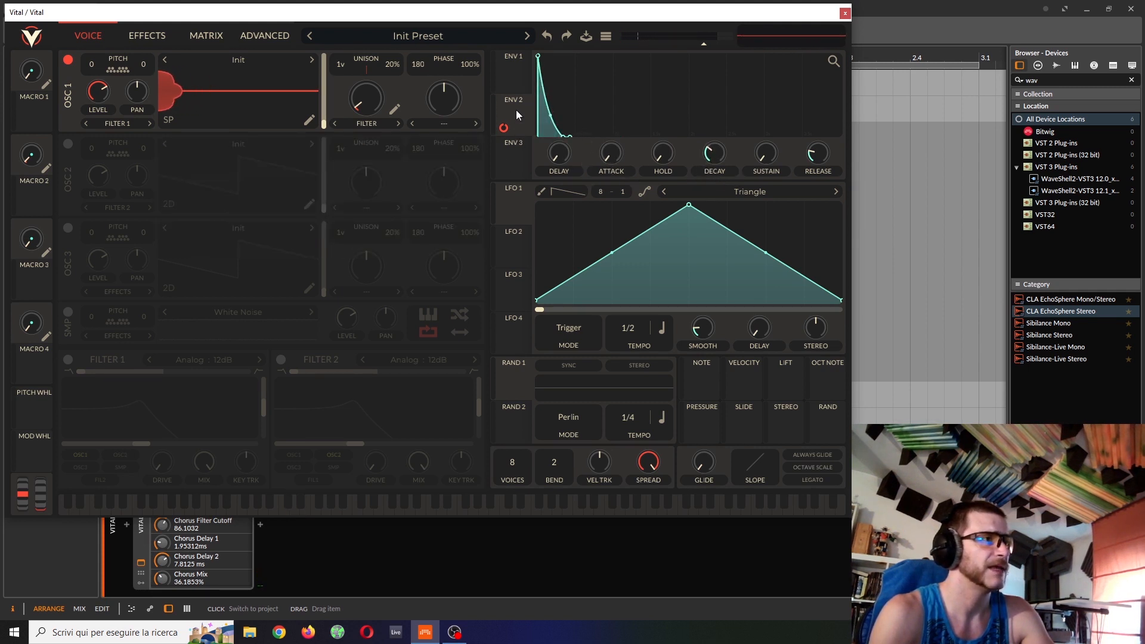
Assign Env 2 to the Spectral Filter amount and tune its modulation depths on the amount and the Spectral Phase.
drag(503, 128, 369, 172)
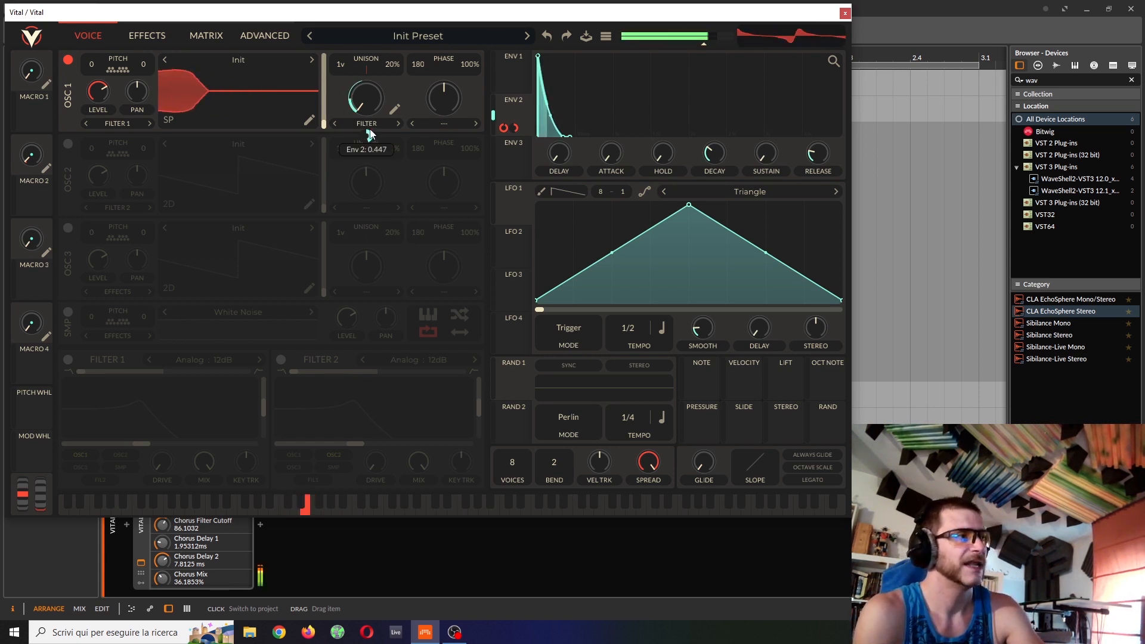
drag(370, 133, 369, 128)
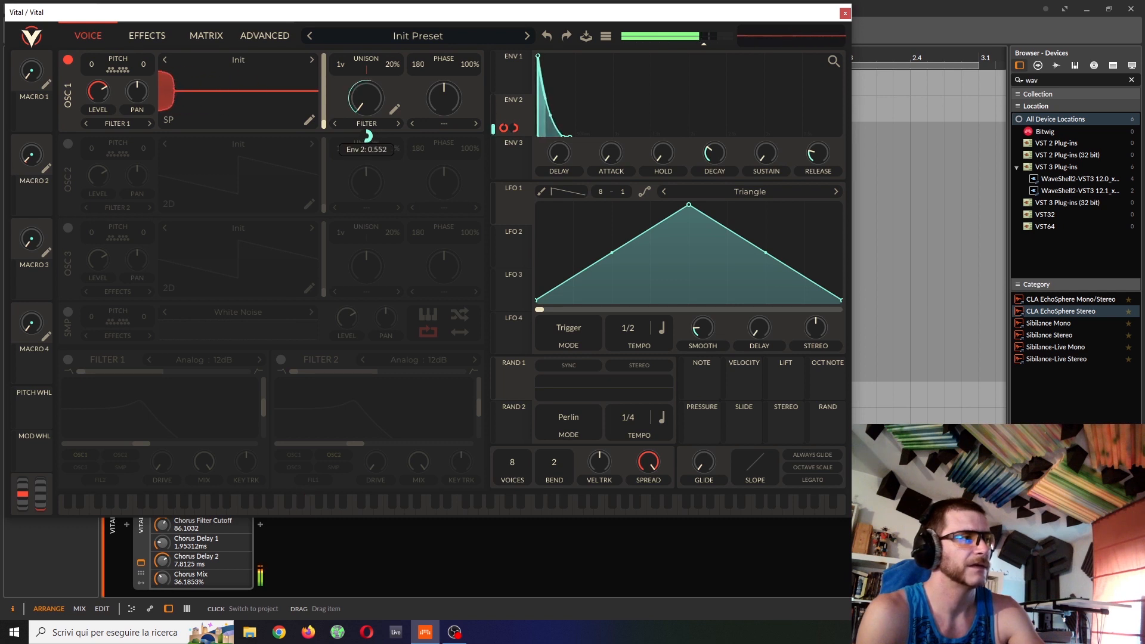
click(369, 132)
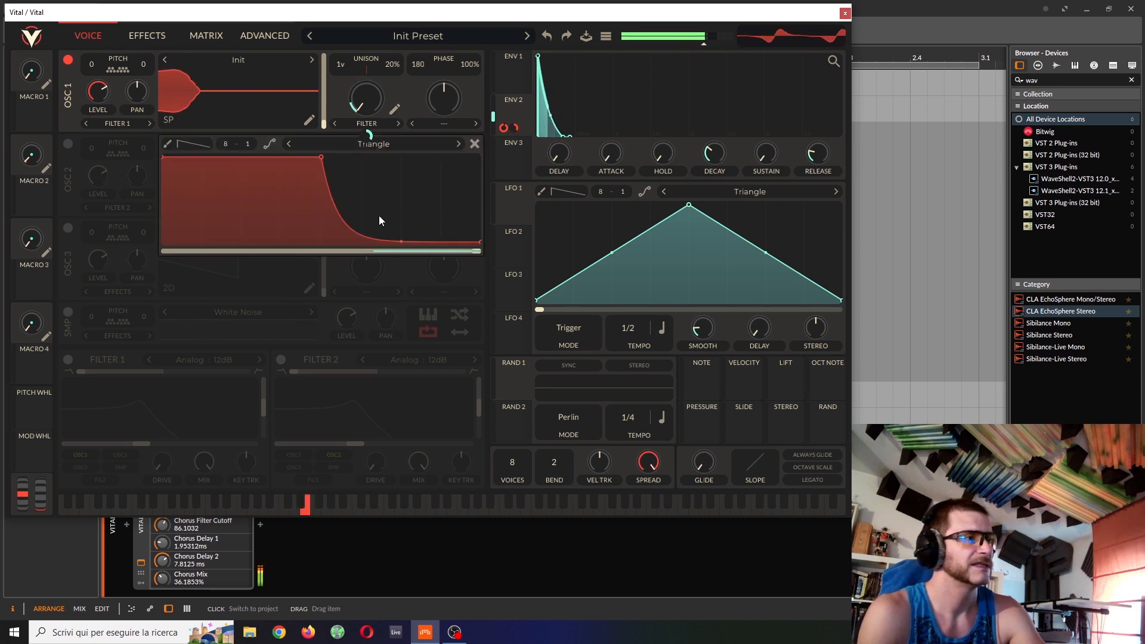
mouse_move(321, 237)
mouse_down()
mouse_move(320, 256)
mouse_move(320, 237)
mouse_up()
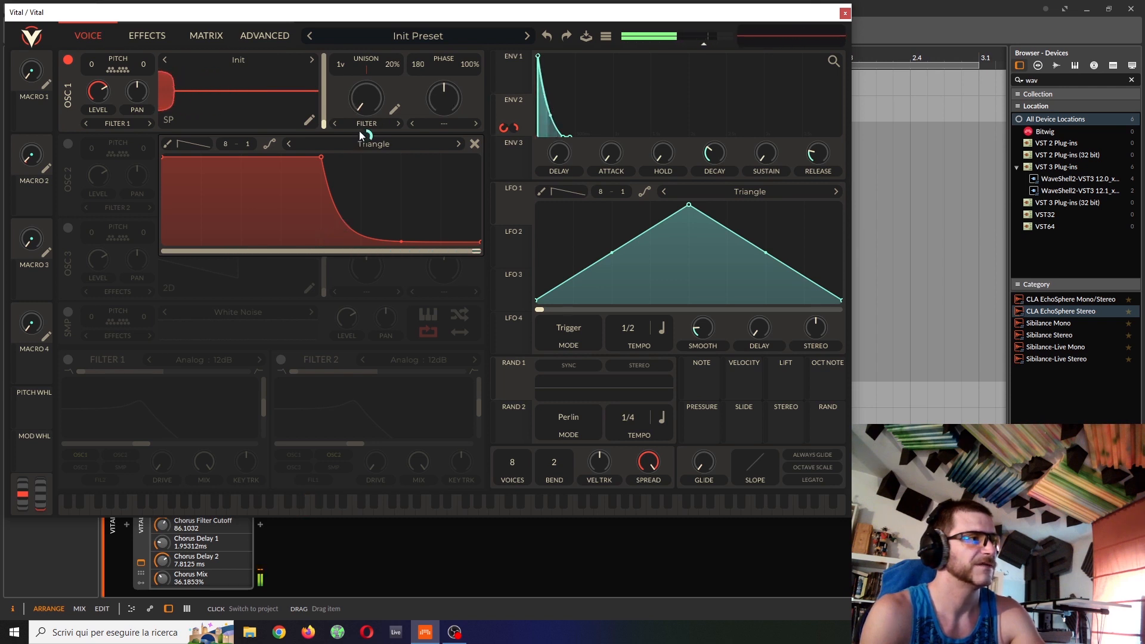
drag(368, 134, 368, 120)
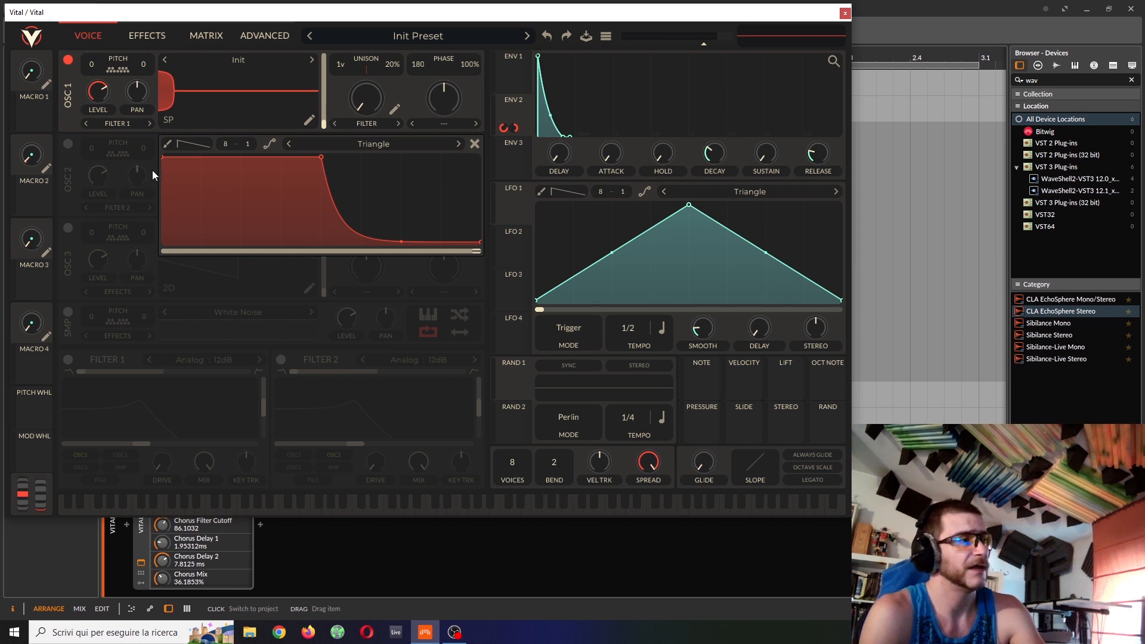
Lower the filter shape's start point to the baseline and bend the rising segment concave to form a symmetrical central peak.
drag(163, 157, 193, 296)
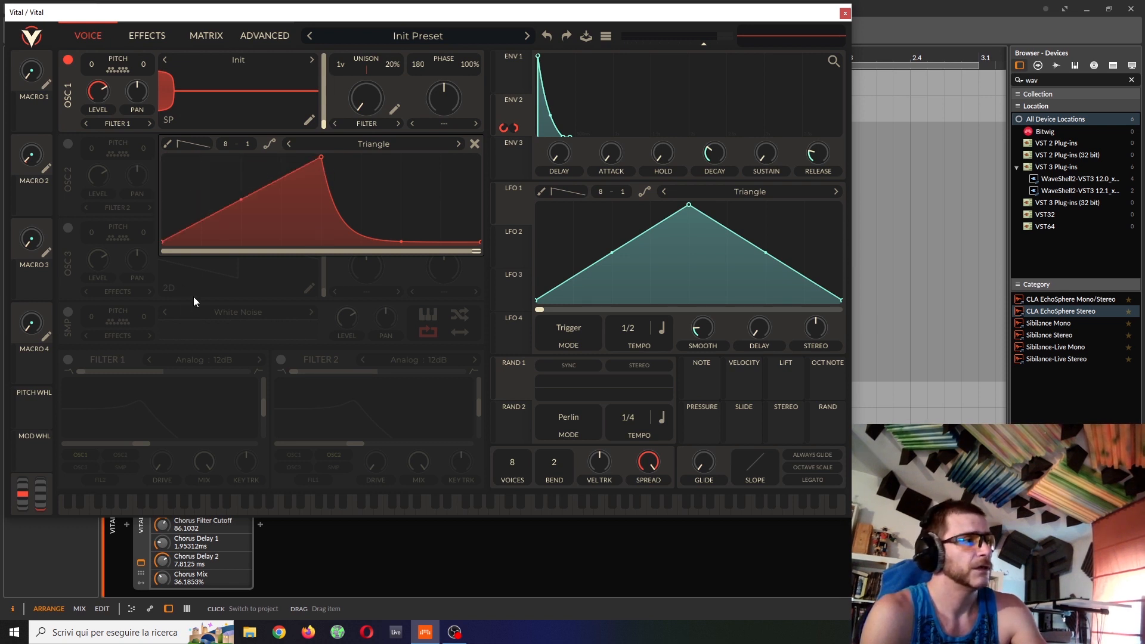
drag(243, 203, 276, 338)
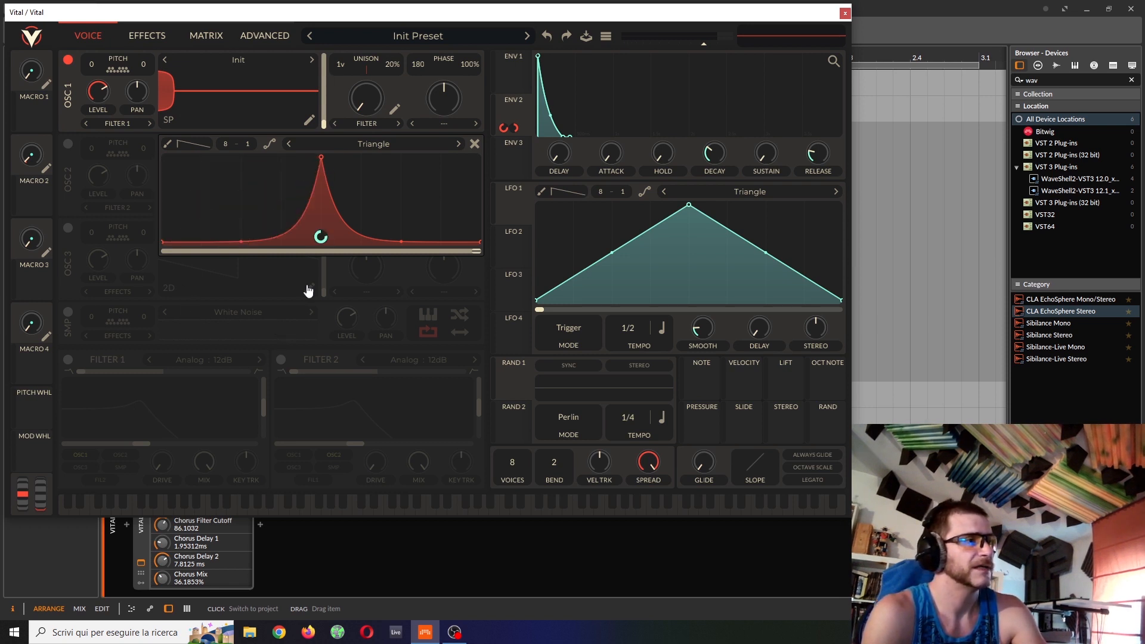
Remove the Env 2 modulations from the Spectral Phase and the Spectral Filter amount.
right_click(319, 238)
click(336, 245)
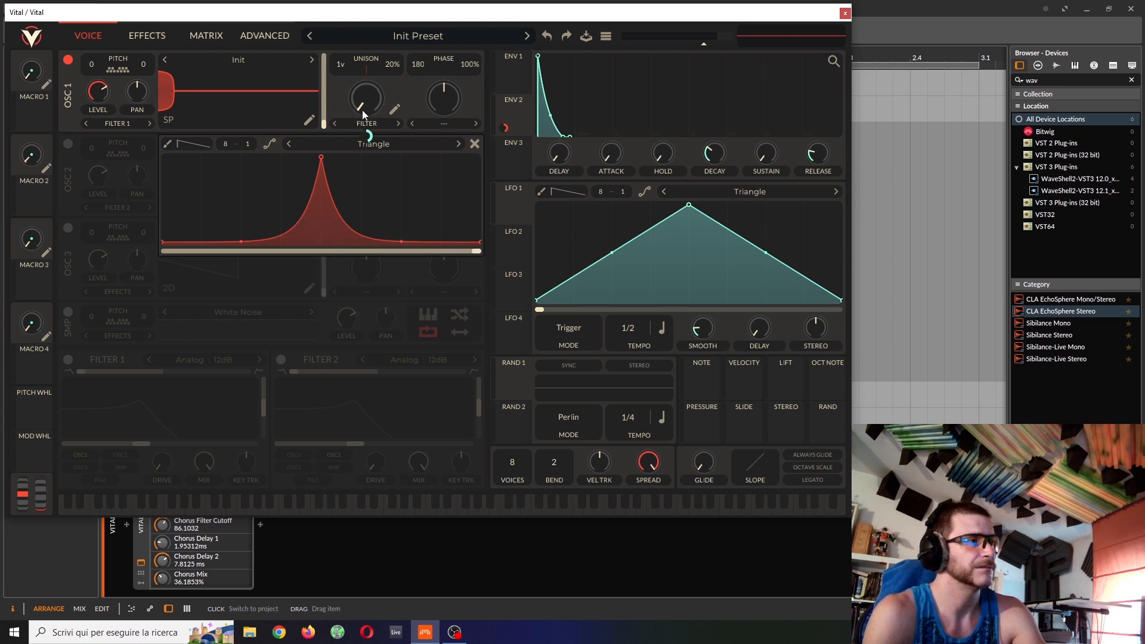
right_click(370, 139)
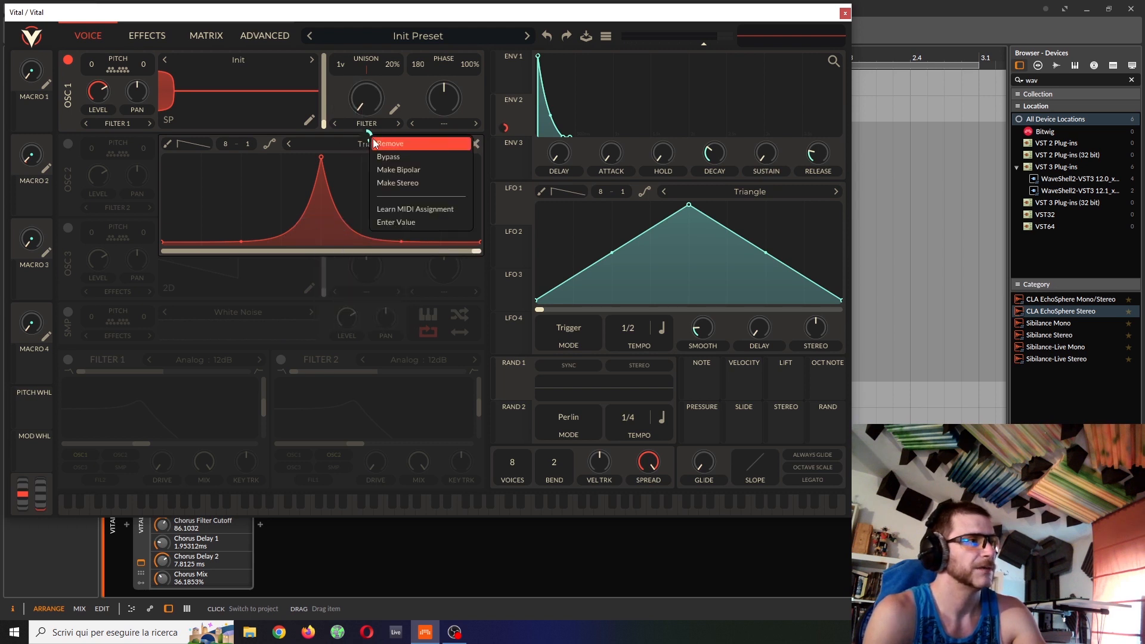
click(387, 144)
Try the peaked filter with a raised amount, set the Spectral Phase to about a third, and reduce the amount.
drag(367, 99, 388, 107)
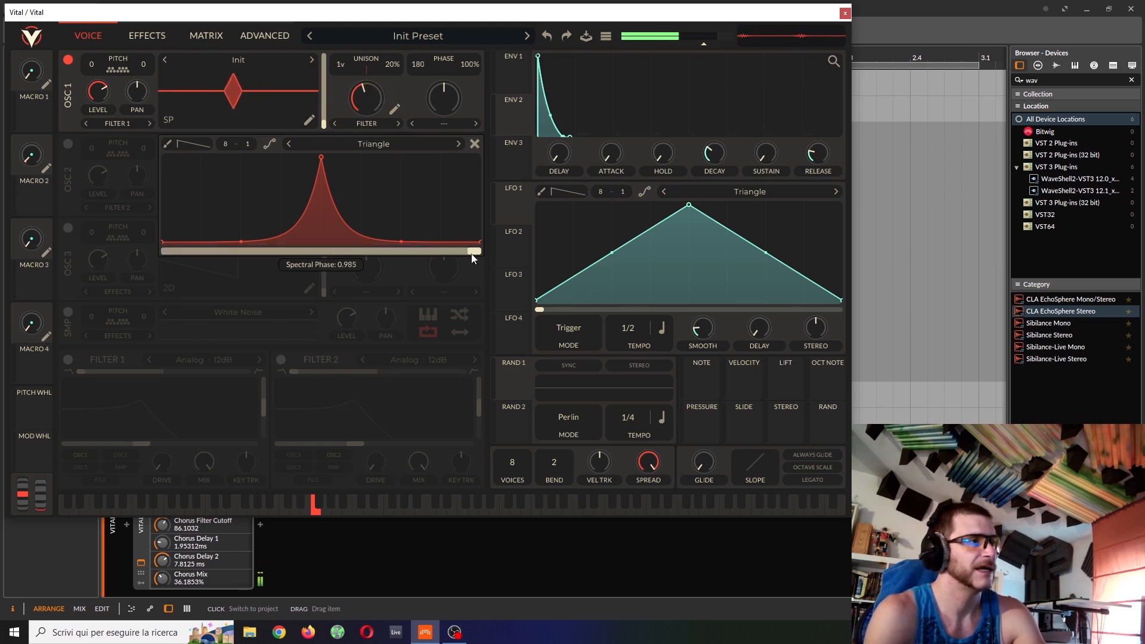
drag(467, 251, 271, 226)
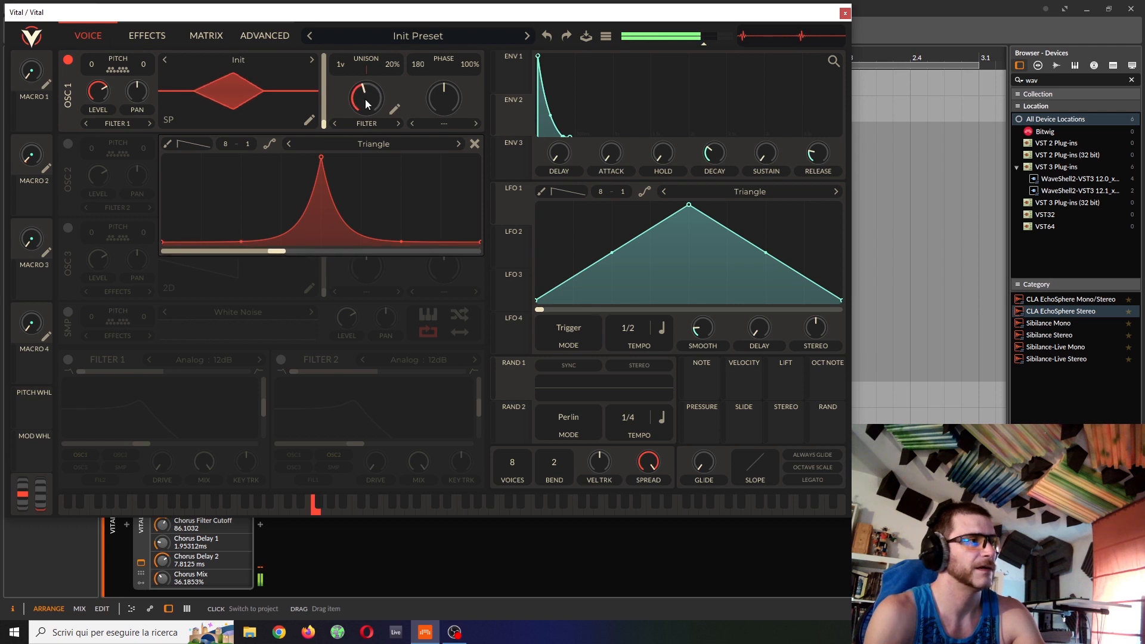
mouse_move(368, 102)
mouse_down()
mouse_move(380, 80)
mouse_move(359, 116)
mouse_up()
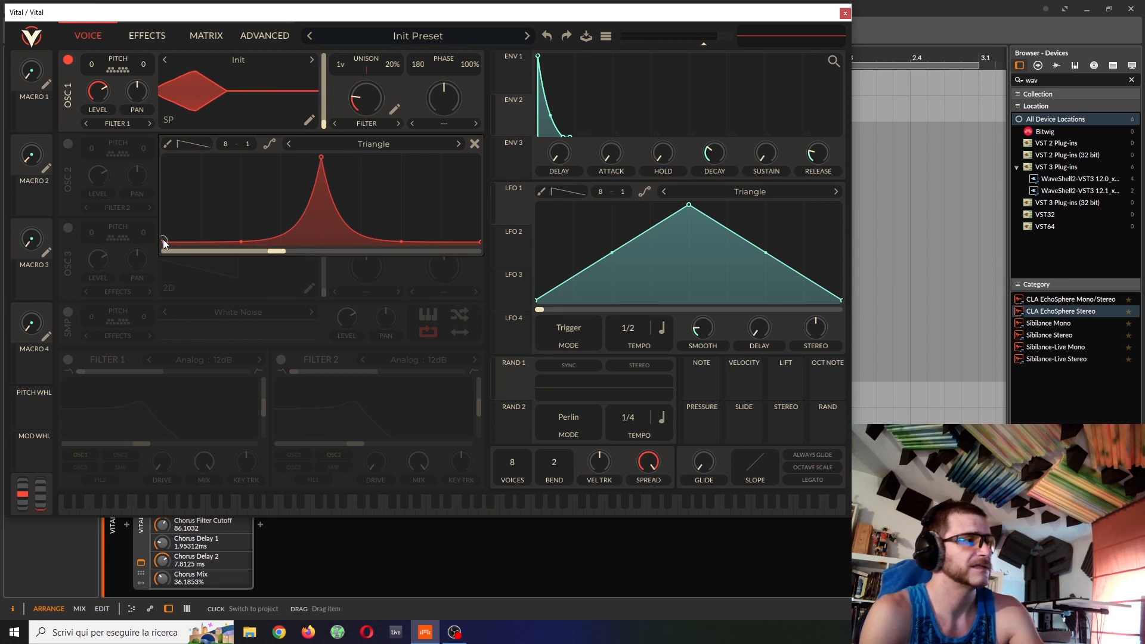
Raise the filter shape's start point to the top and cut a narrow notch just after the central peak, ending in a second full-height peak.
drag(162, 242, 162, 156)
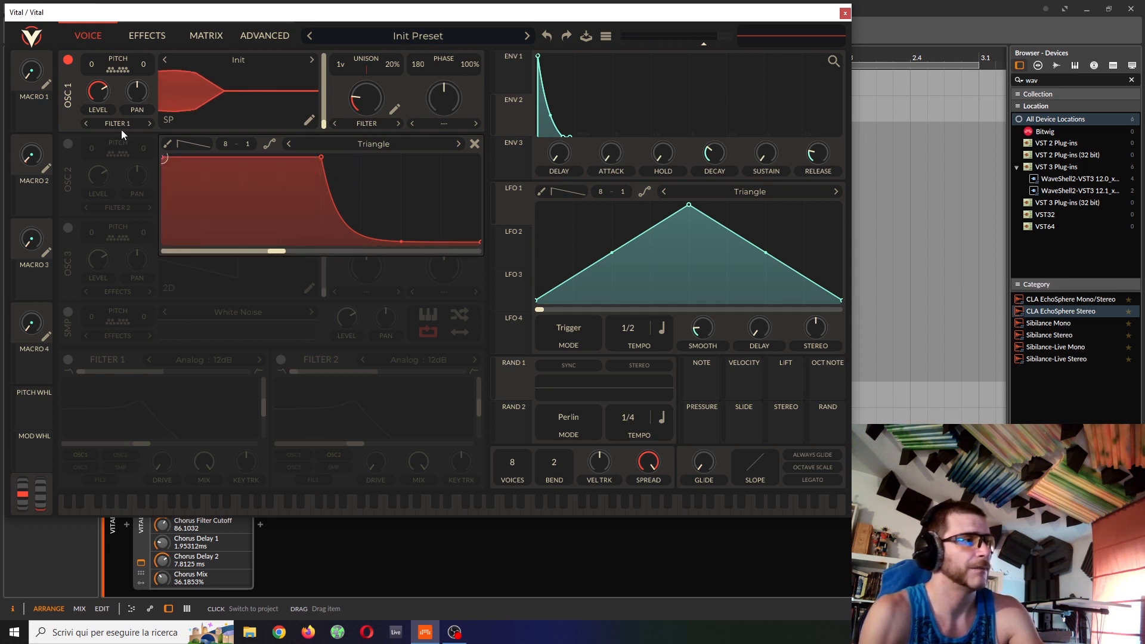
double_click(327, 234)
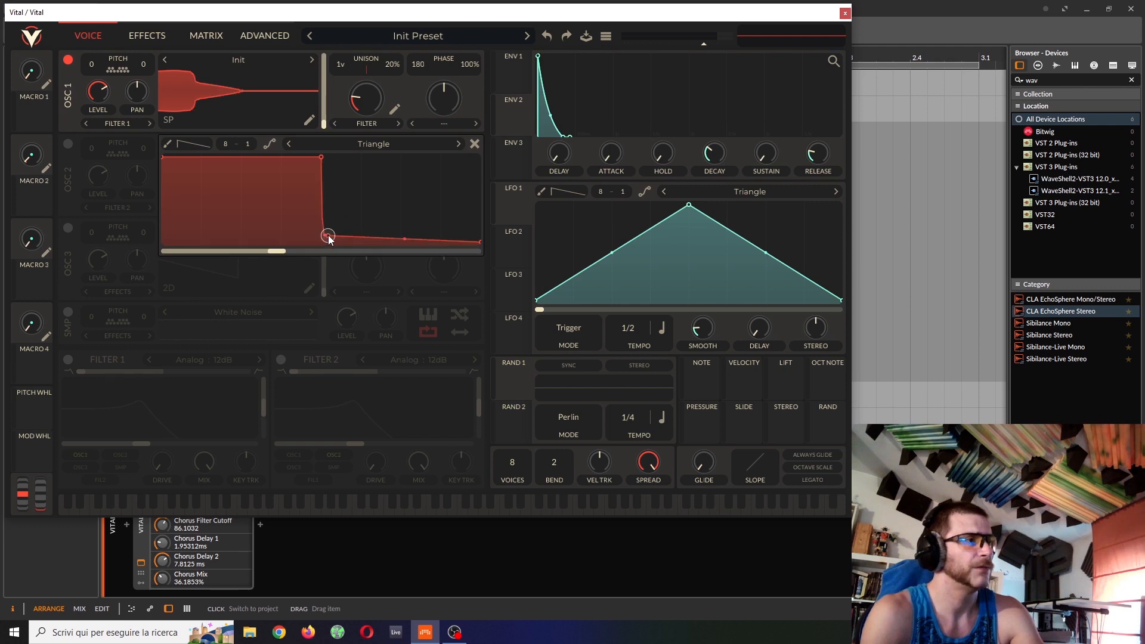
double_click(342, 164)
drag(341, 164, 341, 147)
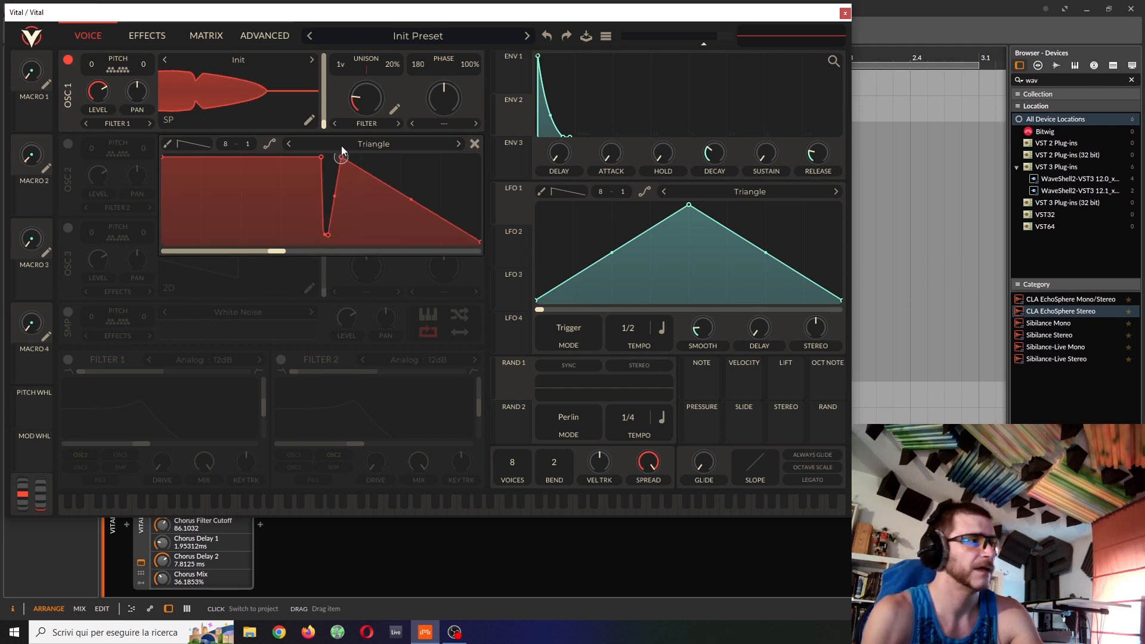
drag(329, 236, 335, 240)
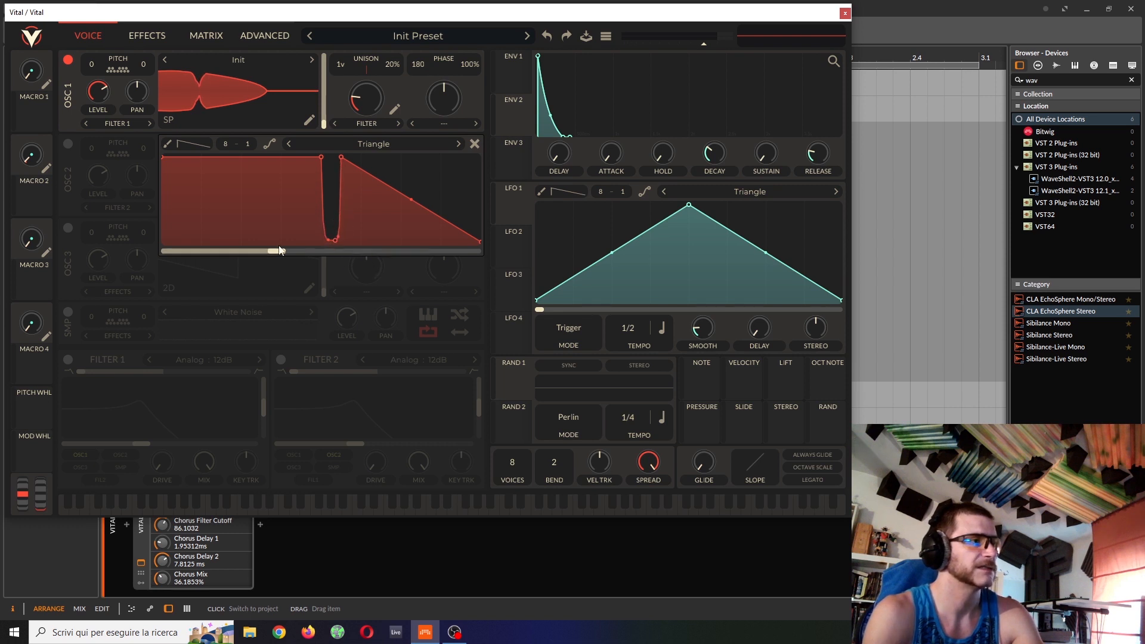
With the Spectral Phase at about 60%, widen the notch by moving the second peak outward and bend its falling slope concave.
click(358, 253)
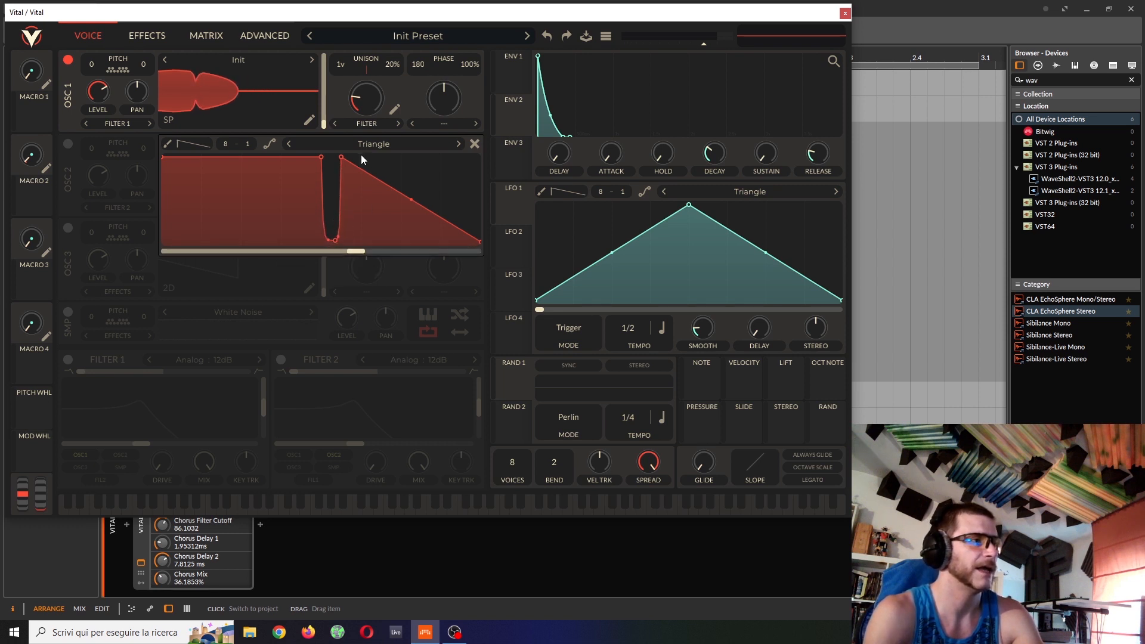
drag(347, 158, 365, 157)
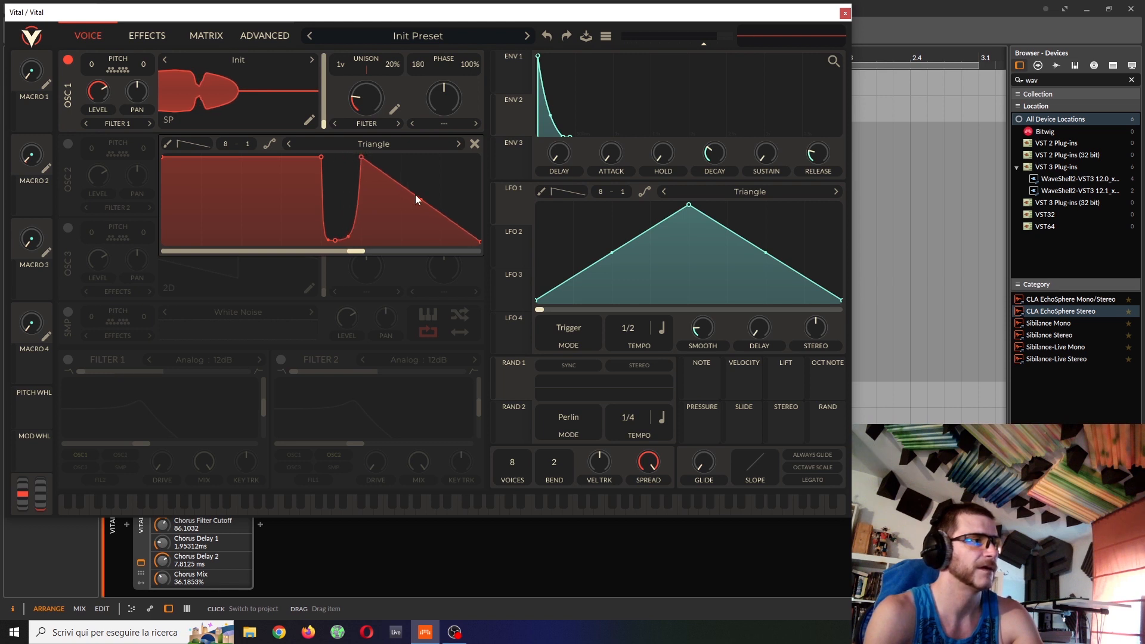
drag(416, 197, 381, 281)
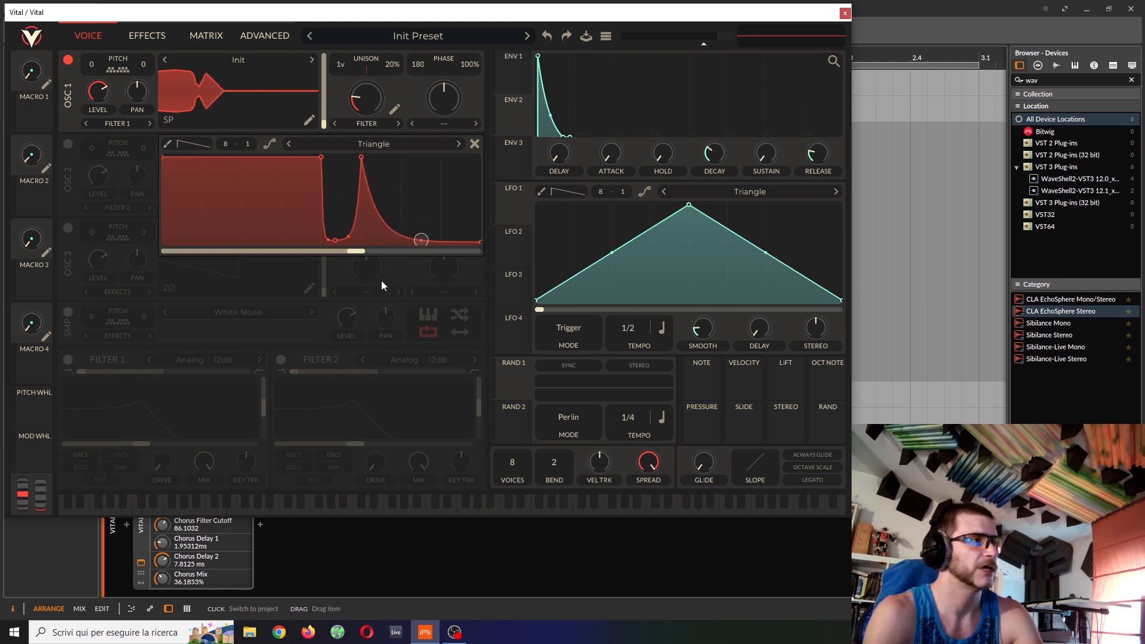
Flip the notched filter shape horizontally and try it by sweeping the Spectral Filter amount, ending at zero.
drag(366, 97, 369, 121)
right_click(340, 206)
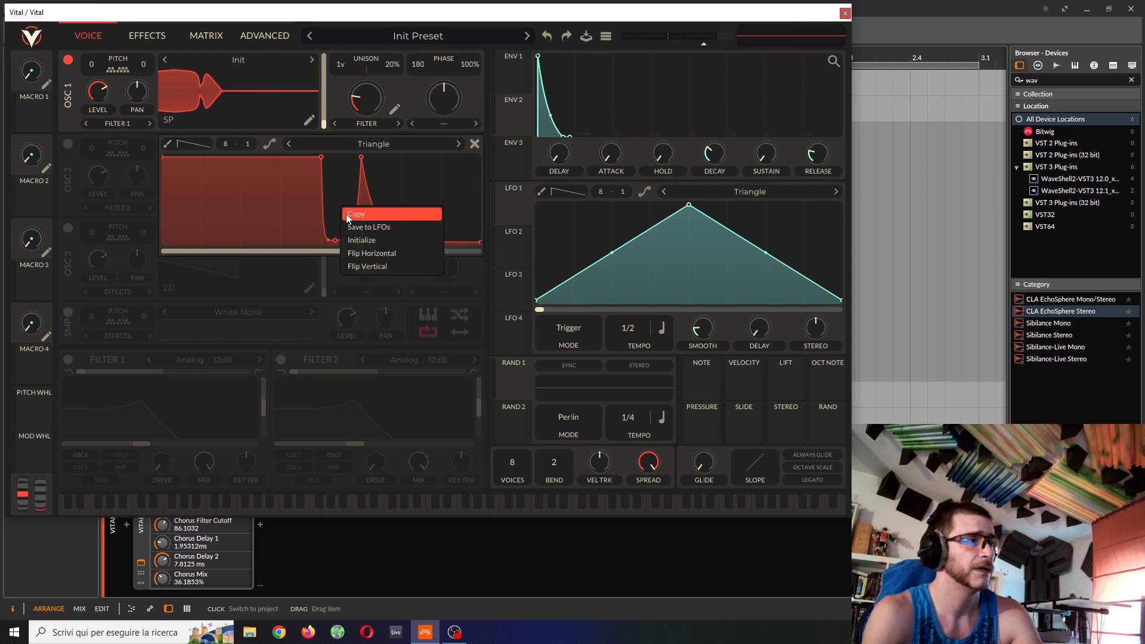
click(363, 253)
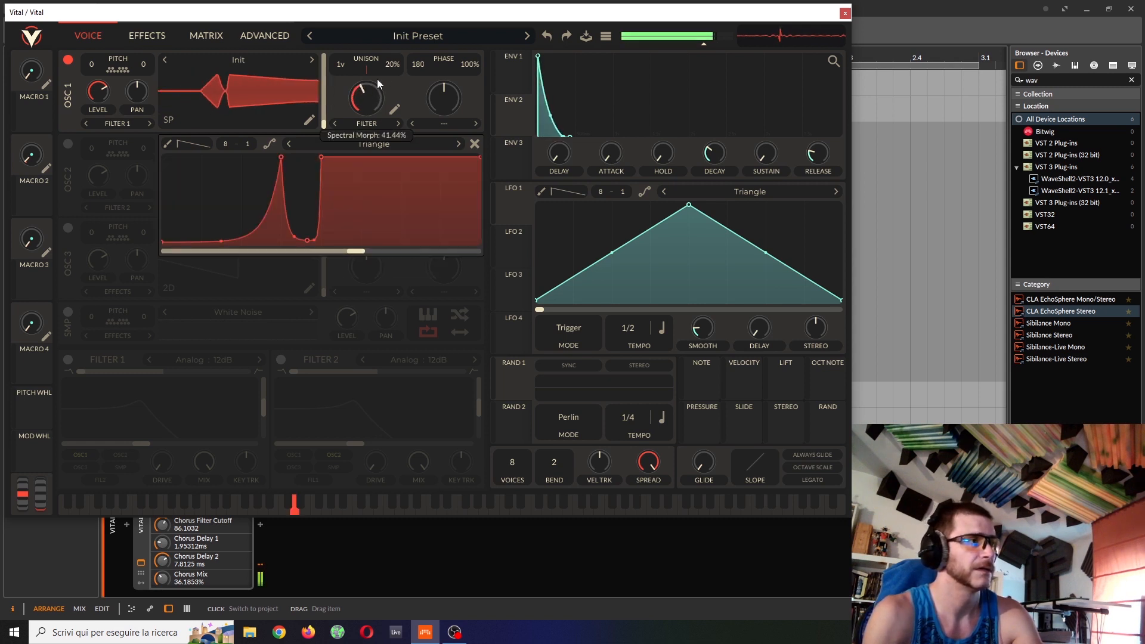
drag(378, 84, 367, 113)
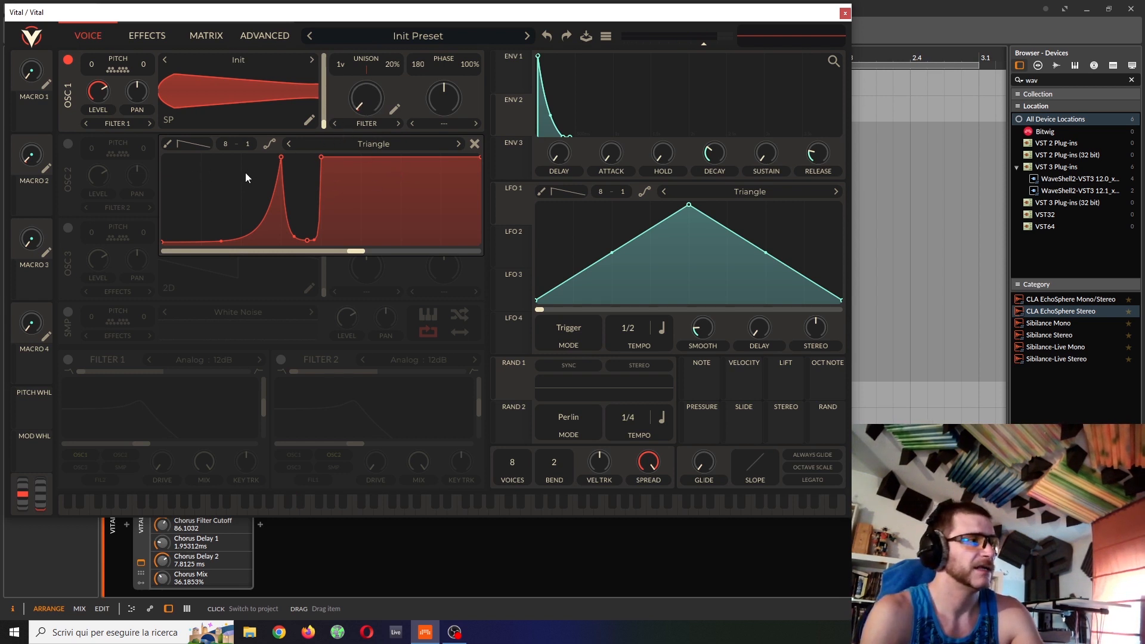
Paint the whole filter shape with the Tri brush pattern on a horizontal grid of 20.
double_click(256, 157)
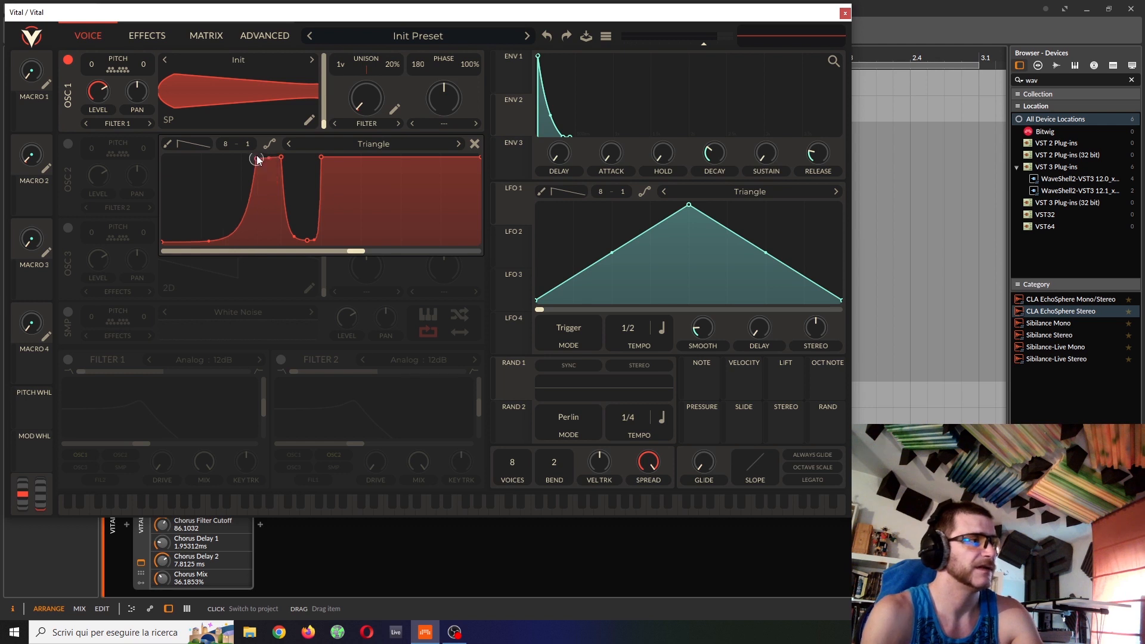
click(164, 145)
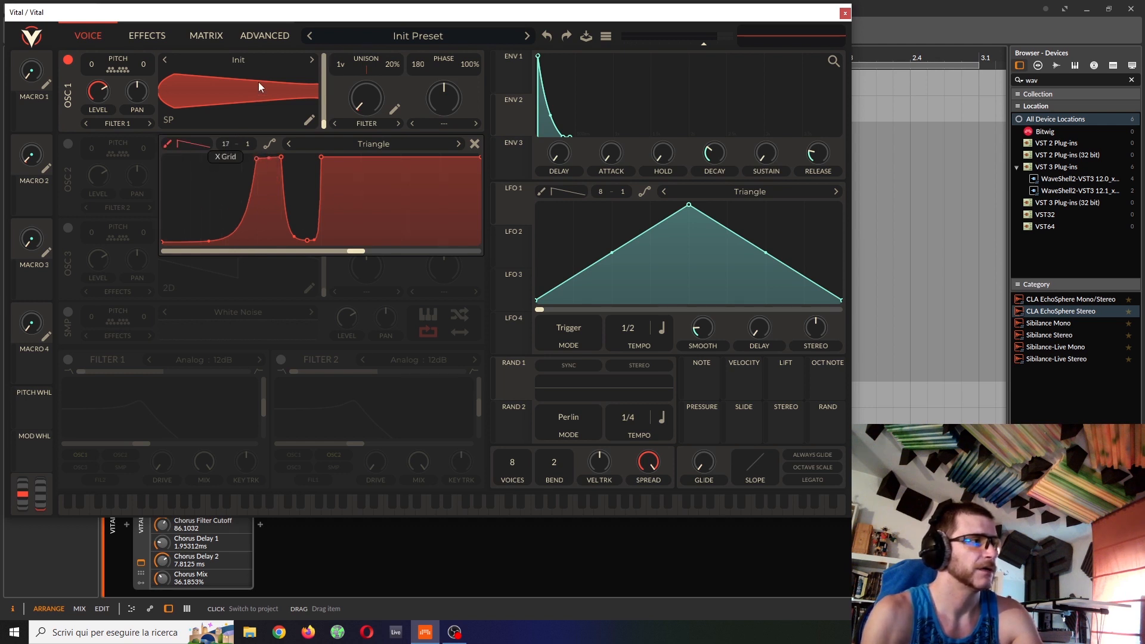
scroll(225, 143, up, 3)
click(182, 143)
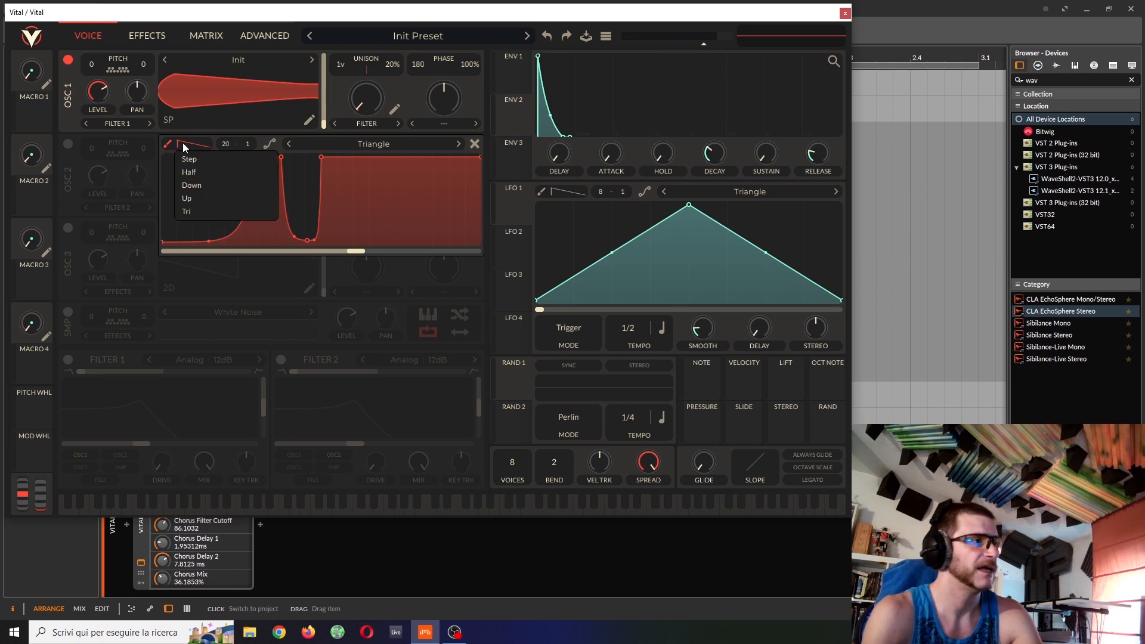
click(197, 212)
mouse_move(163, 159)
mouse_down()
mouse_move(295, 110)
mouse_move(510, 72)
mouse_up()
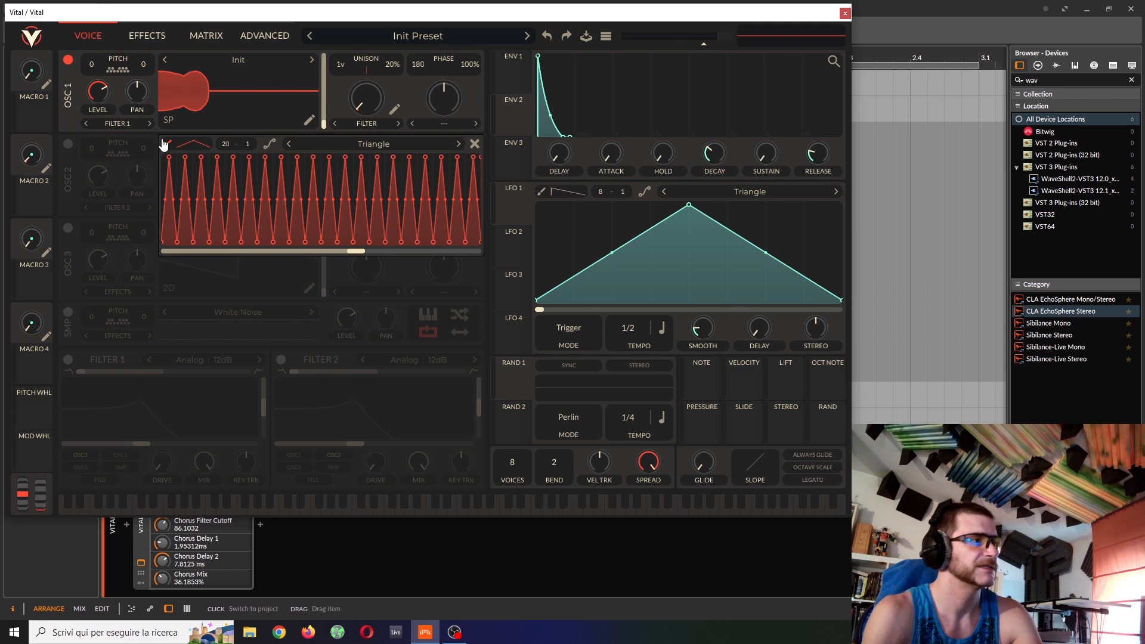
Try the zigzag filter with the amount raised to more than half and the Spectral Phase lowered to about a fifth.
drag(368, 103, 391, 77)
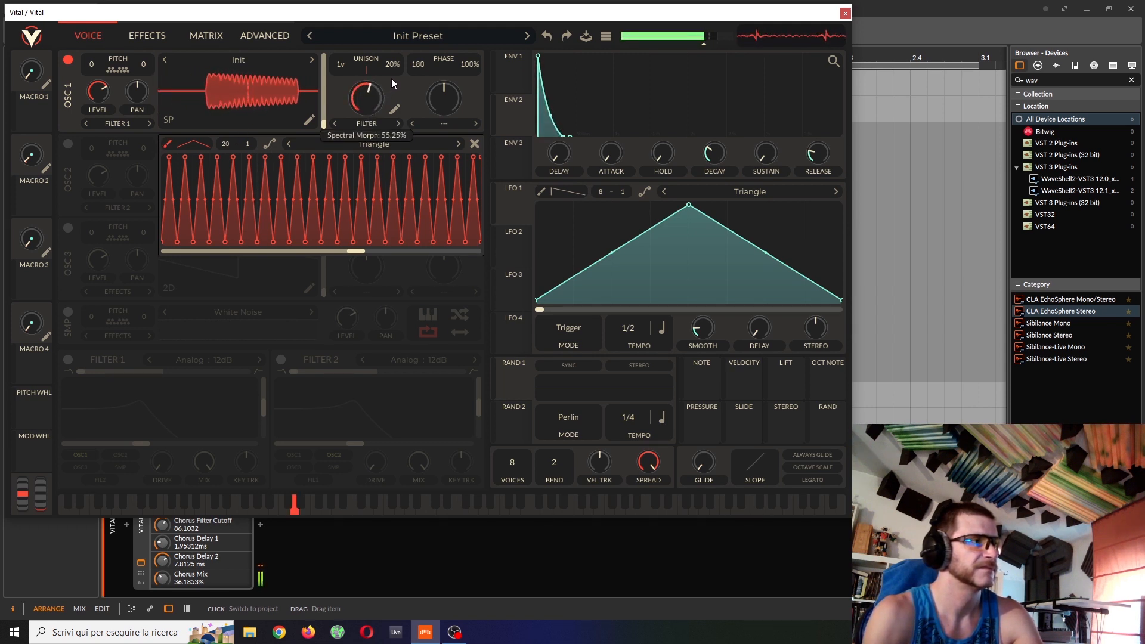
drag(357, 251, 266, 252)
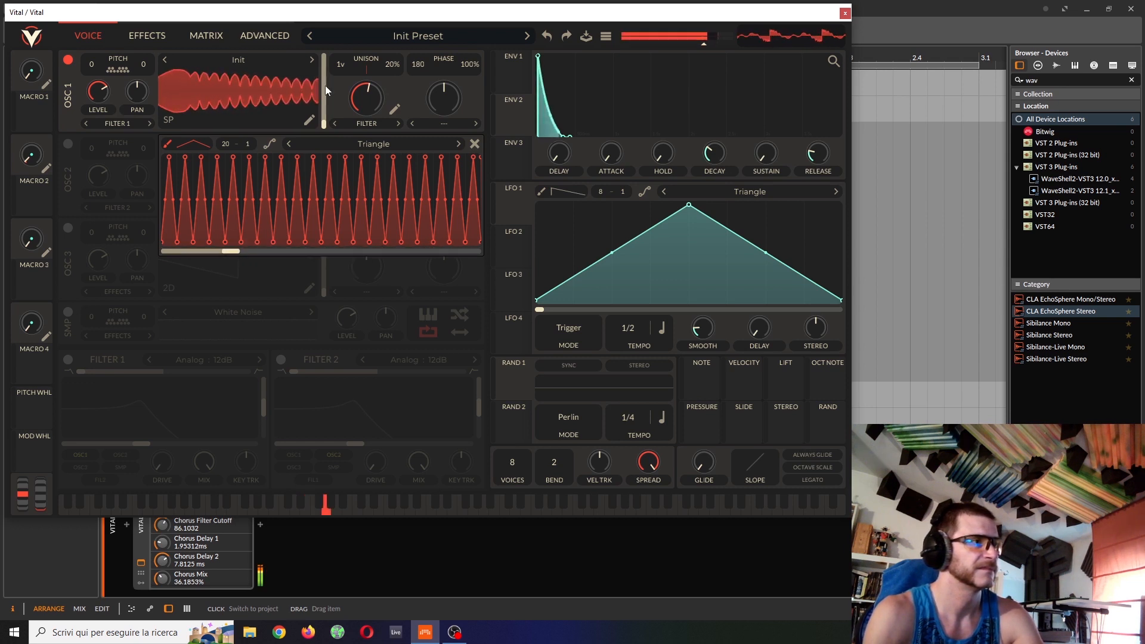
drag(366, 93, 387, 104)
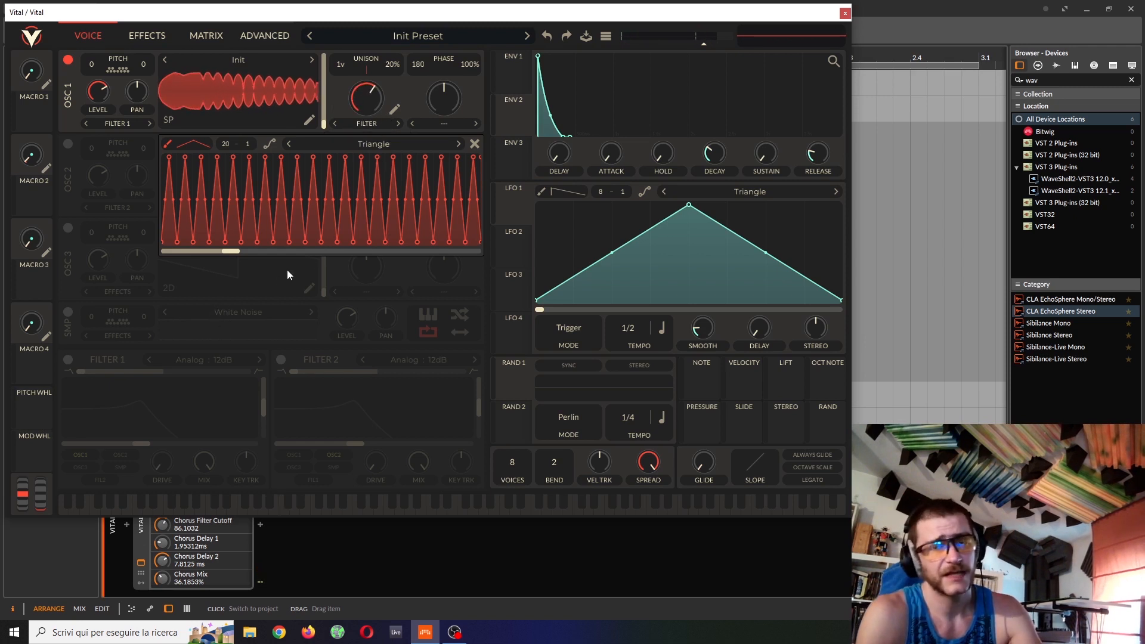
Switch the spectral morph mode to Spectral Flanger, initialize its shape, and set the Spectral Phase to the minimum.
click(382, 127)
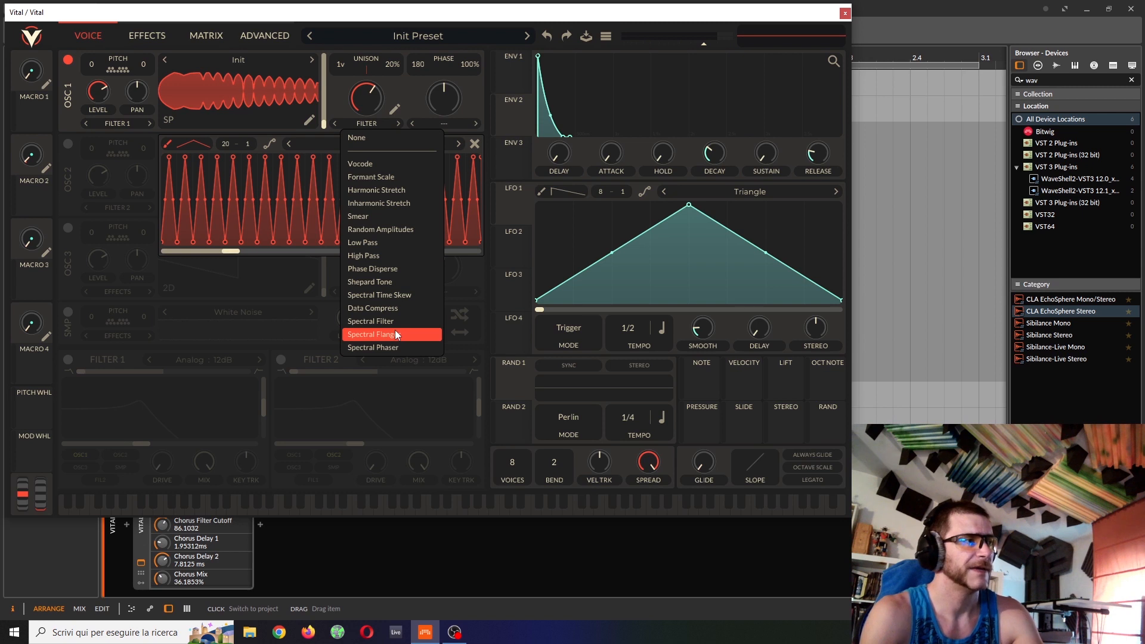
click(395, 333)
right_click(297, 187)
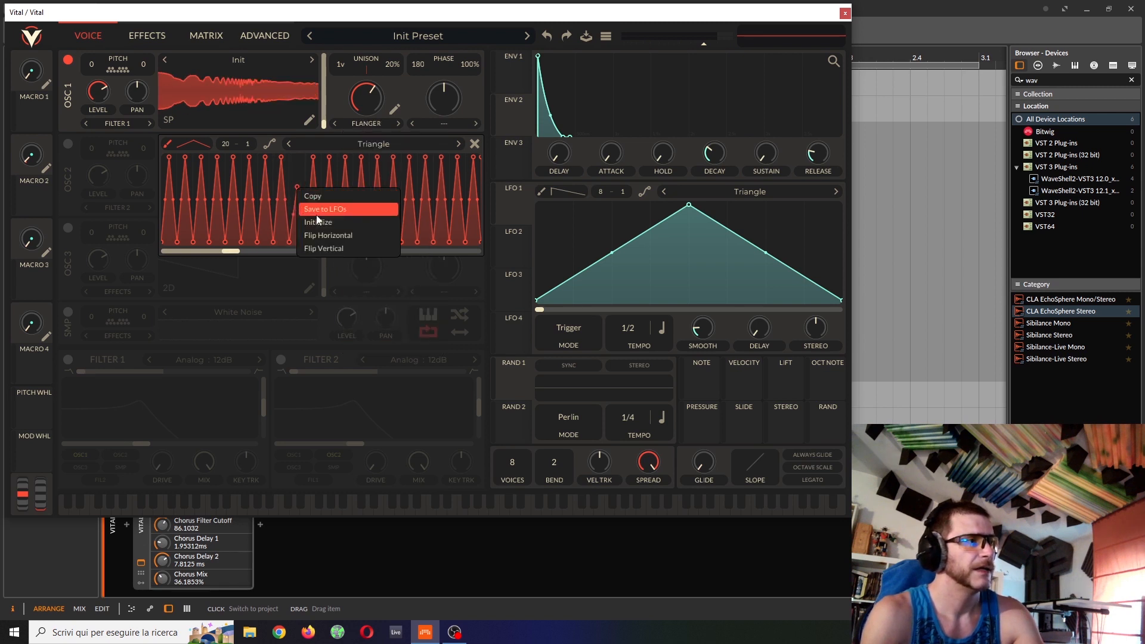
click(319, 222)
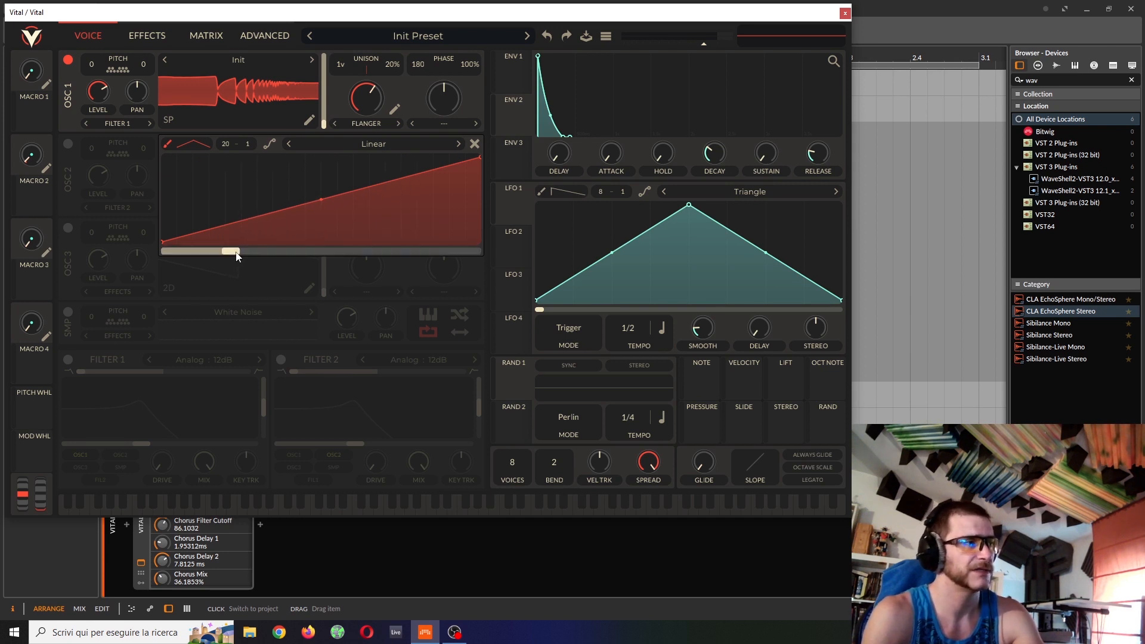
drag(237, 257, 158, 266)
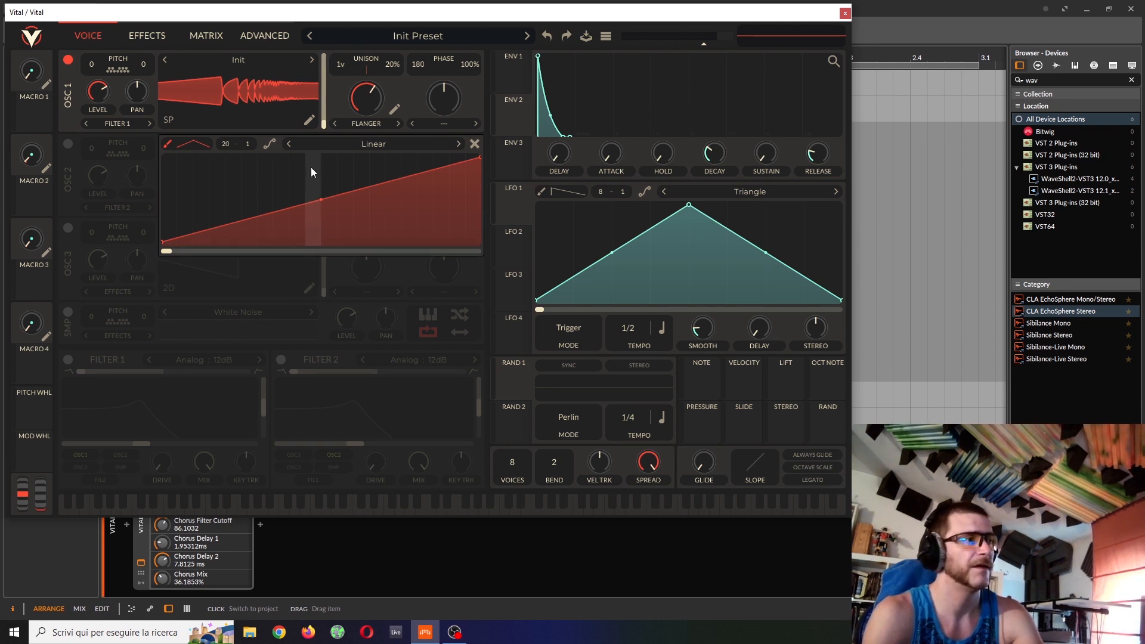
Paint a peak near the middle of the flanger shape, remove the extra points, and drop the end point to the baseline to form a triangle.
click(324, 159)
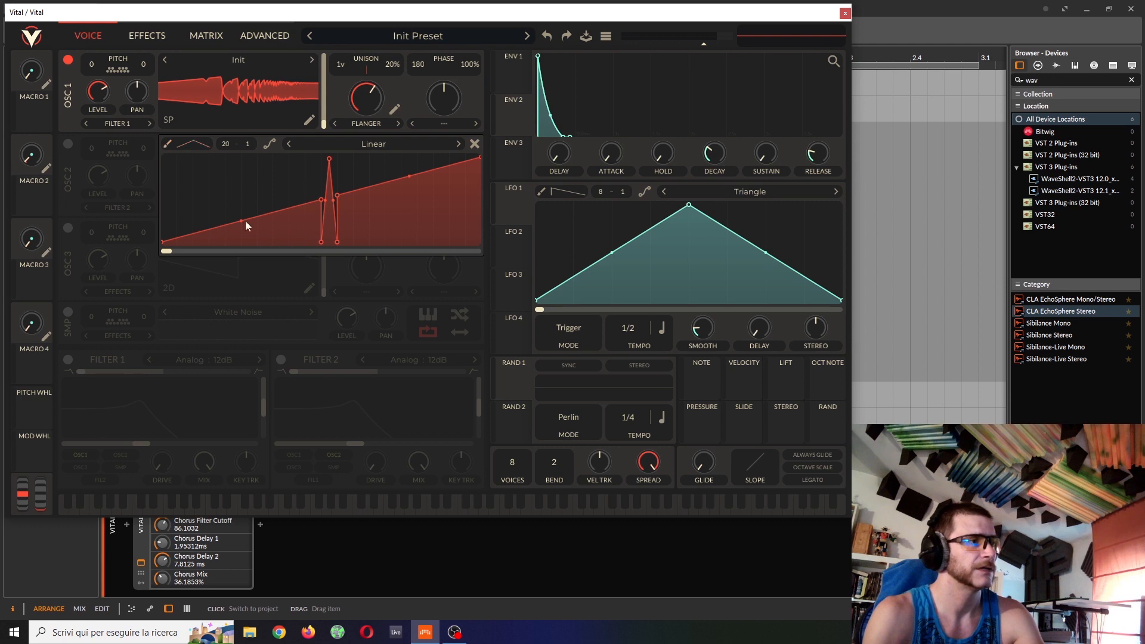
double_click(322, 242)
double_click(339, 242)
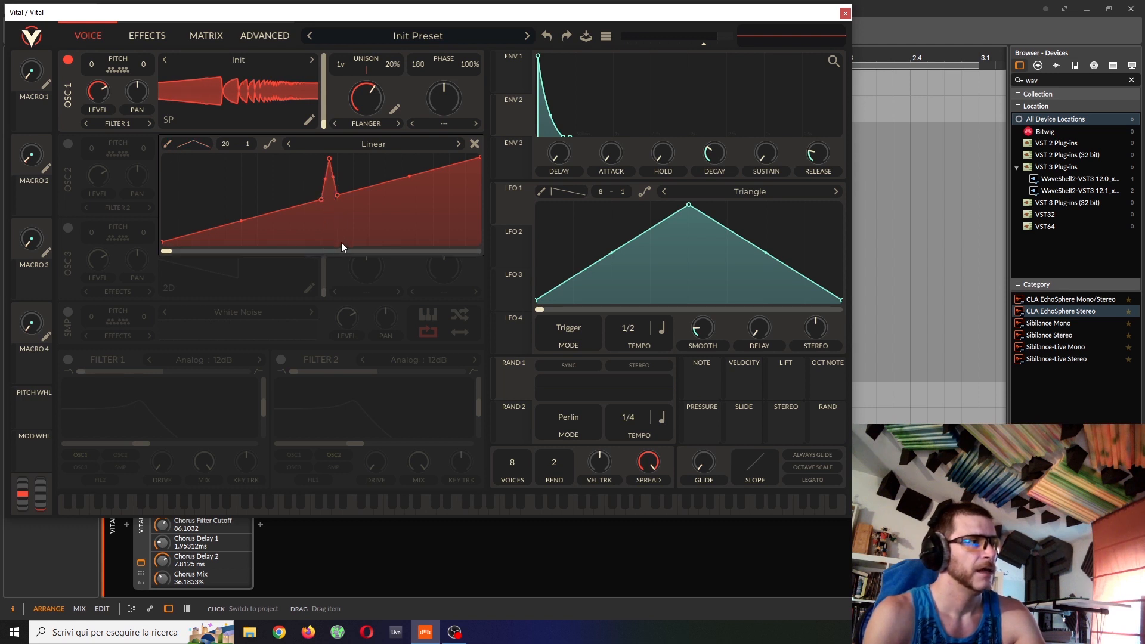
double_click(337, 197)
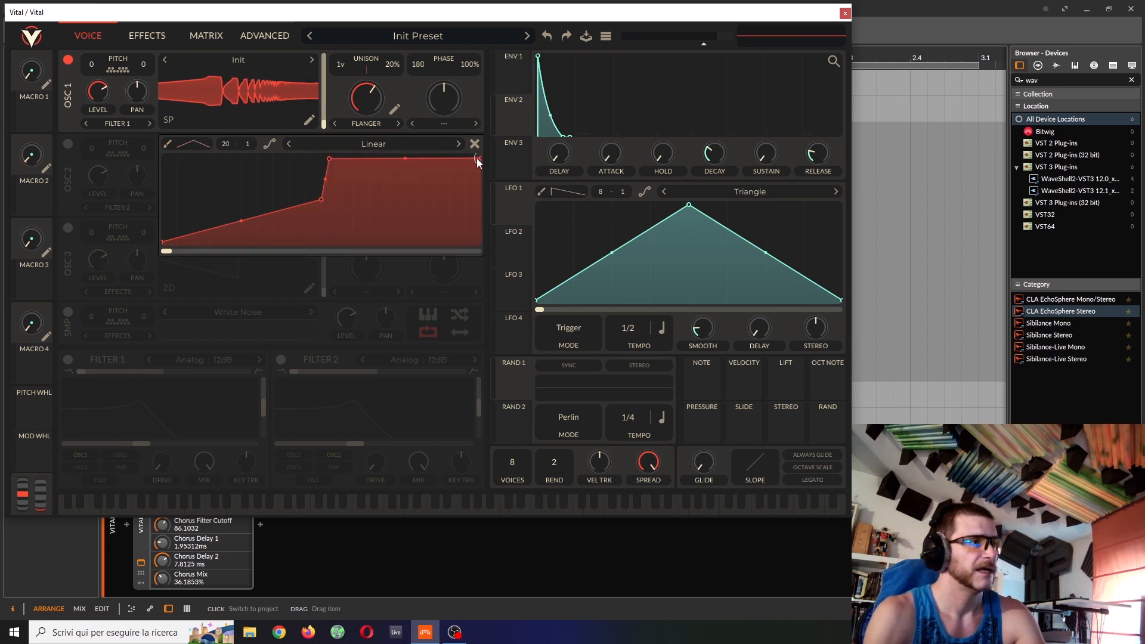
drag(477, 158, 453, 291)
double_click(320, 202)
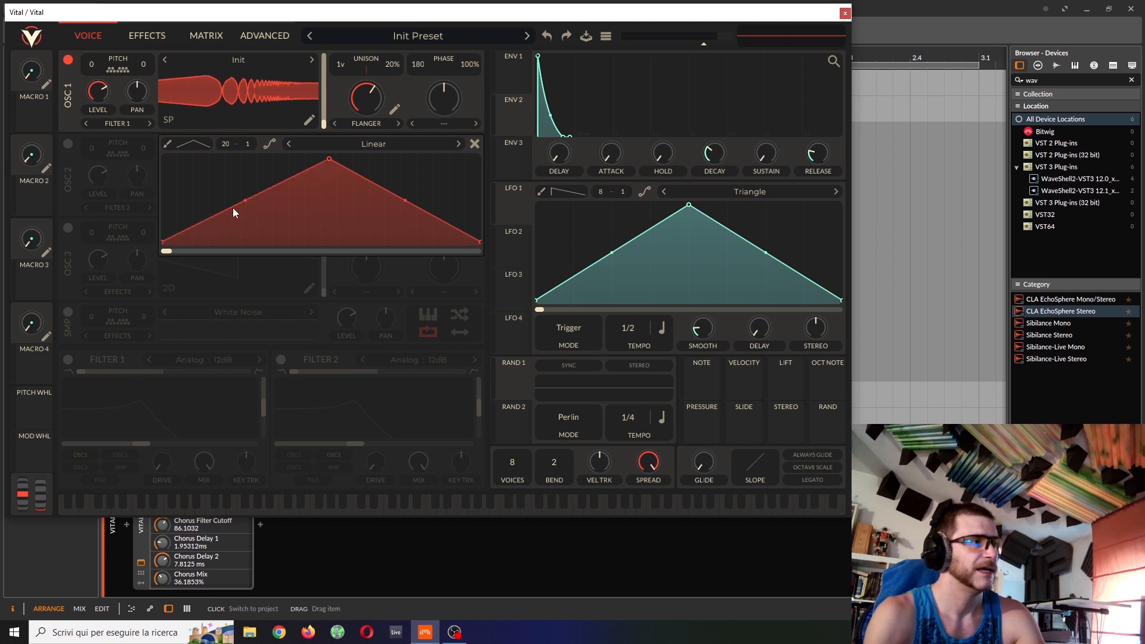
Bend both slopes of the triangle concave and add a baseline point on each side to narrow the peak into a thin spike.
drag(247, 199, 285, 338)
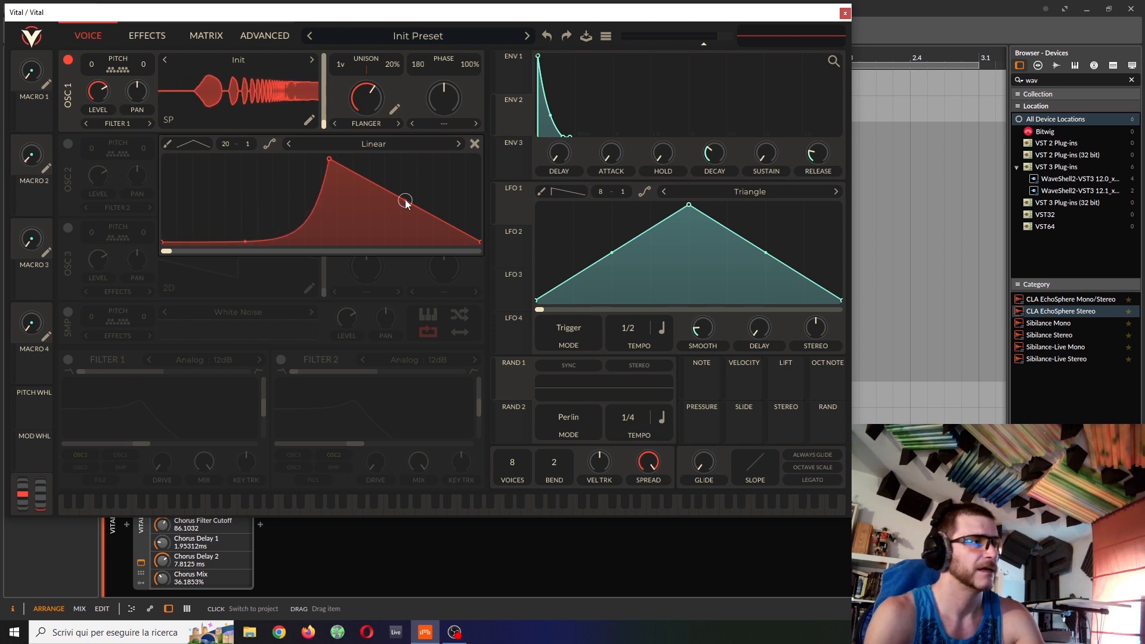
drag(405, 200, 331, 300)
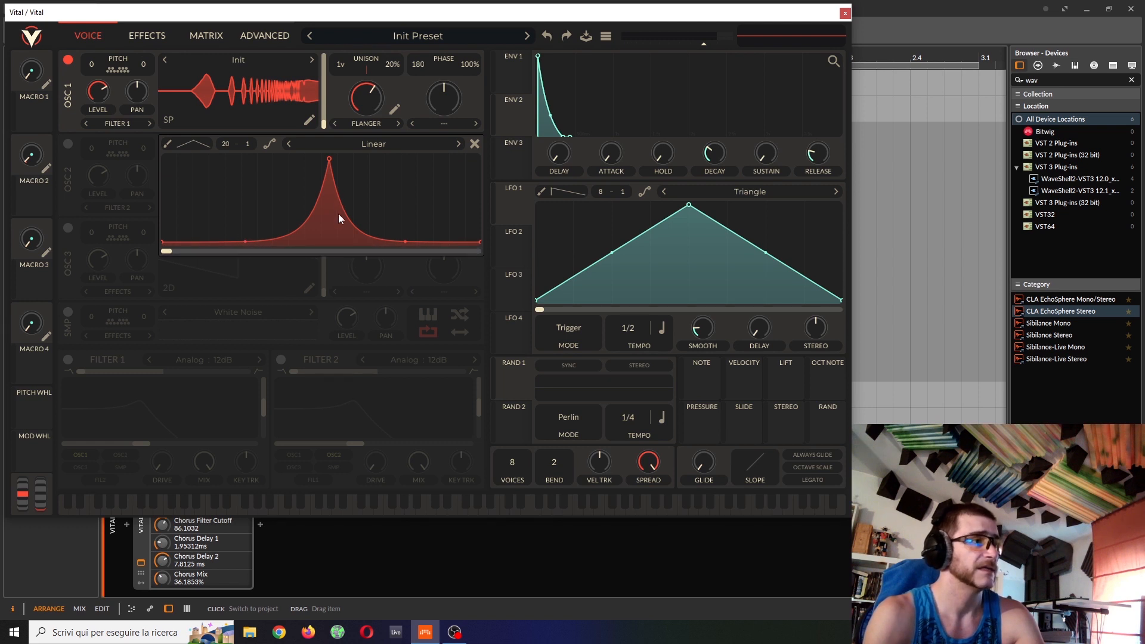
double_click(355, 241)
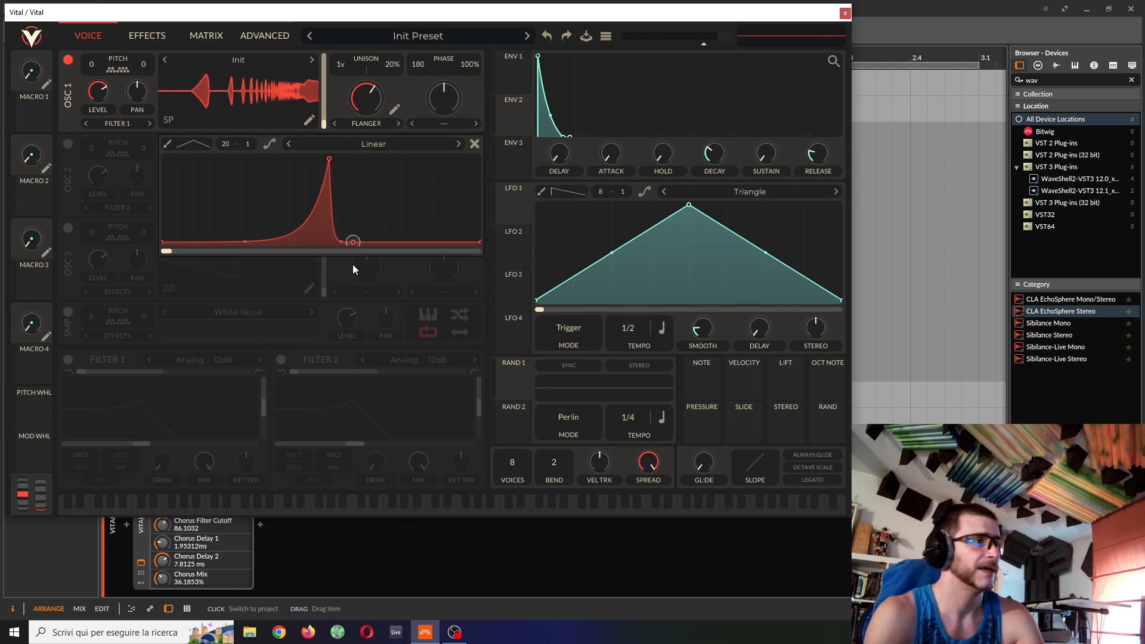
double_click(301, 224)
drag(301, 224, 330, 298)
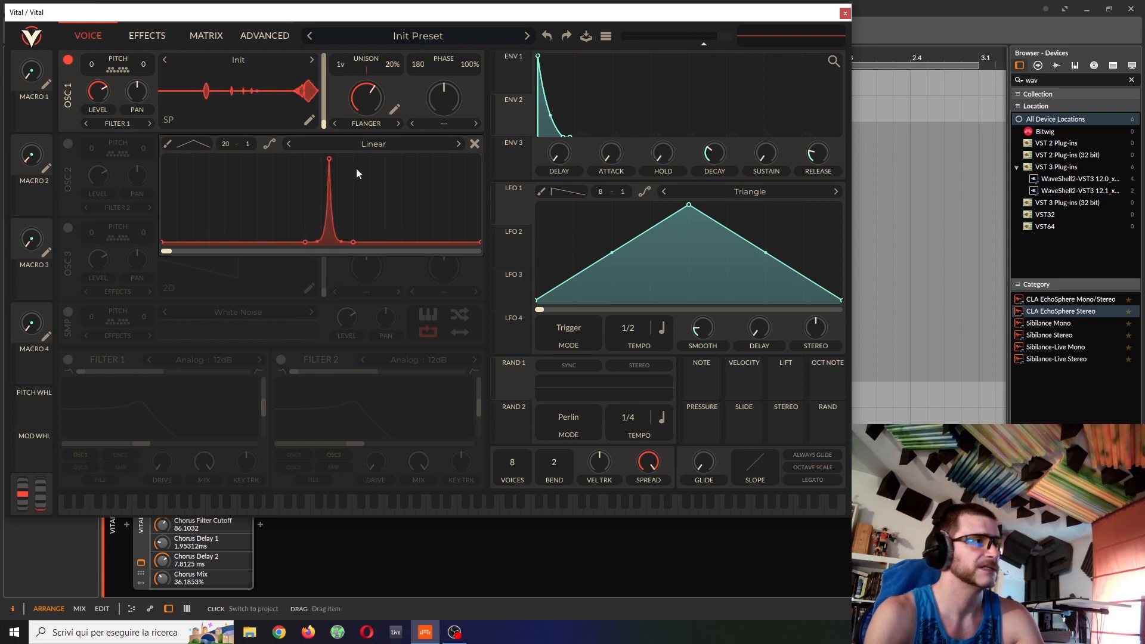
Move the spike to the centre, widen its rising side at the base, and reduce the Spectral Flanger amount.
drag(330, 158, 333, 157)
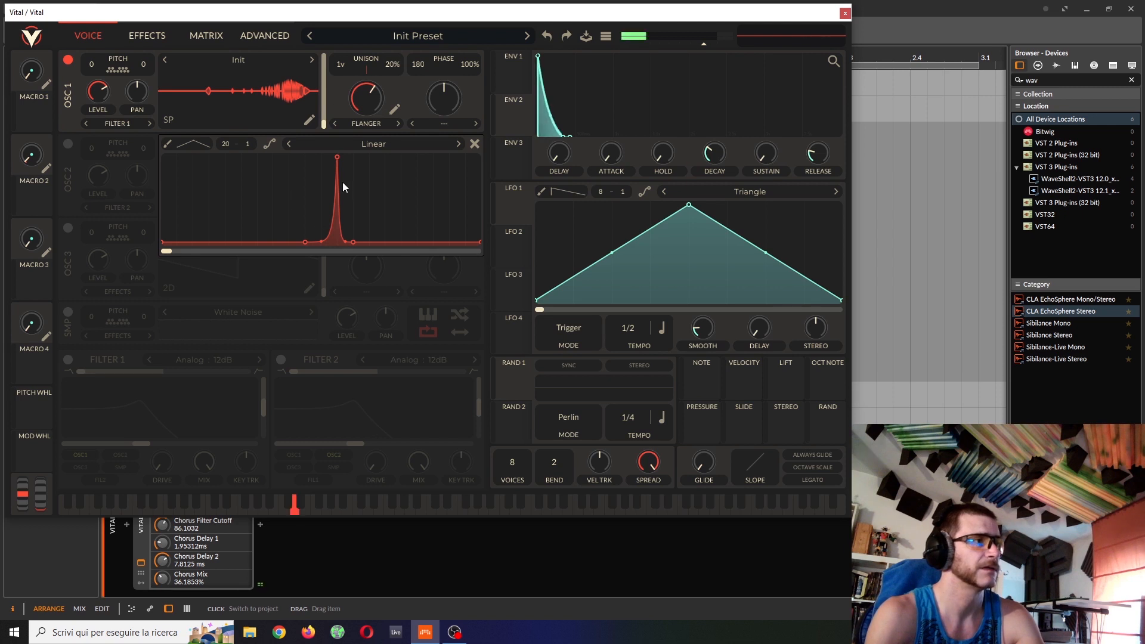
drag(330, 155, 327, 154)
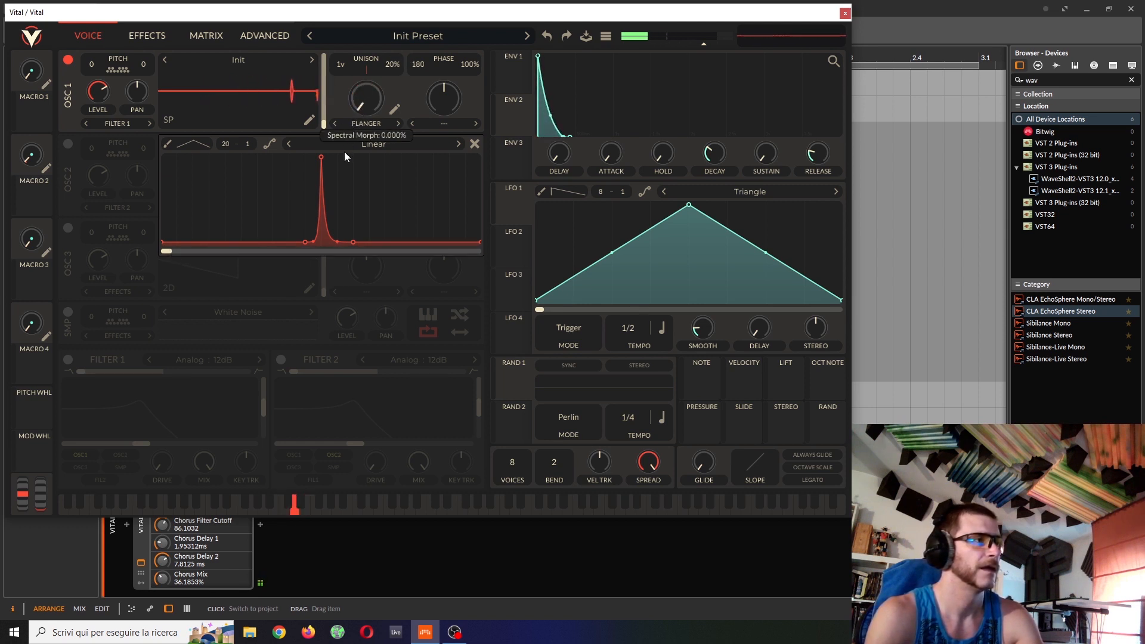
double_click(289, 242)
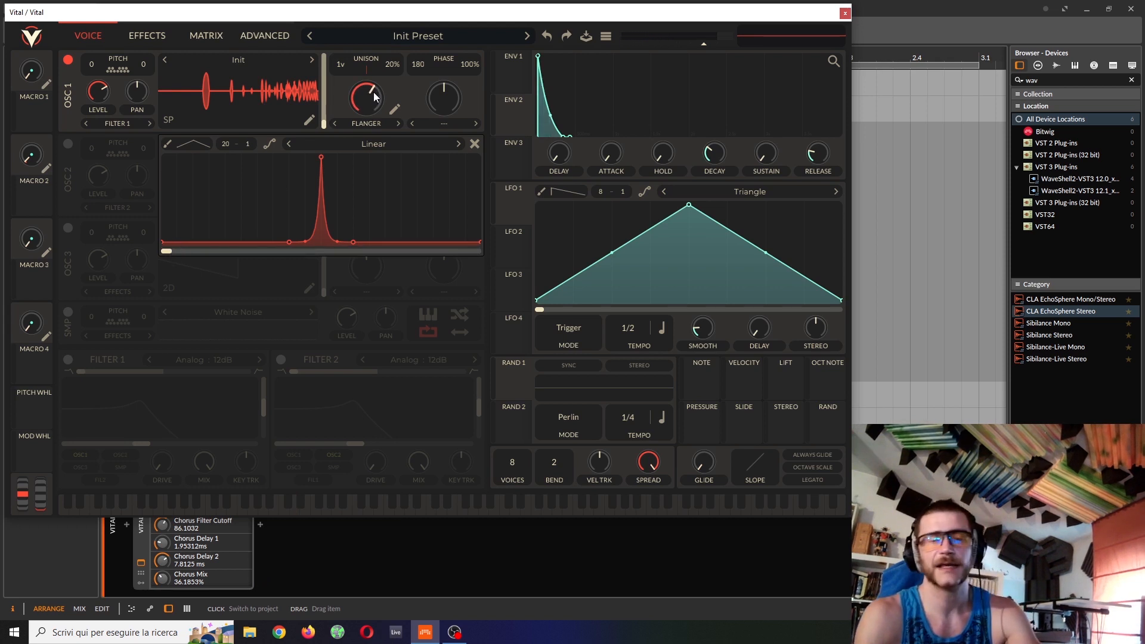
drag(374, 97, 364, 140)
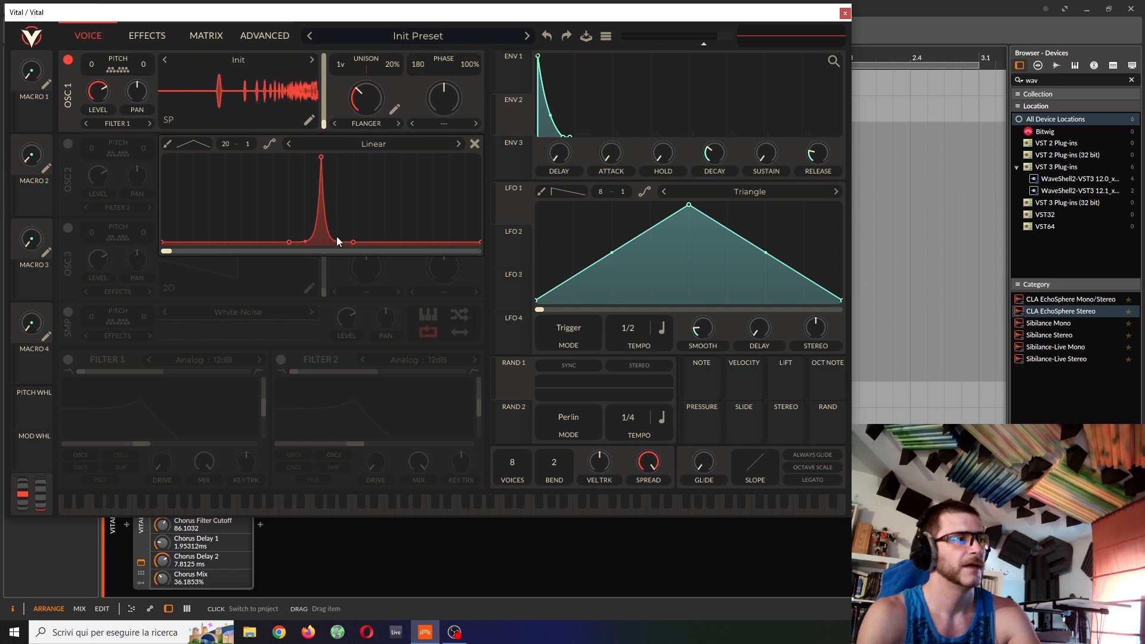
Add a low point near the beginning of the flanger shape and raise the start point to the top.
double_click(177, 241)
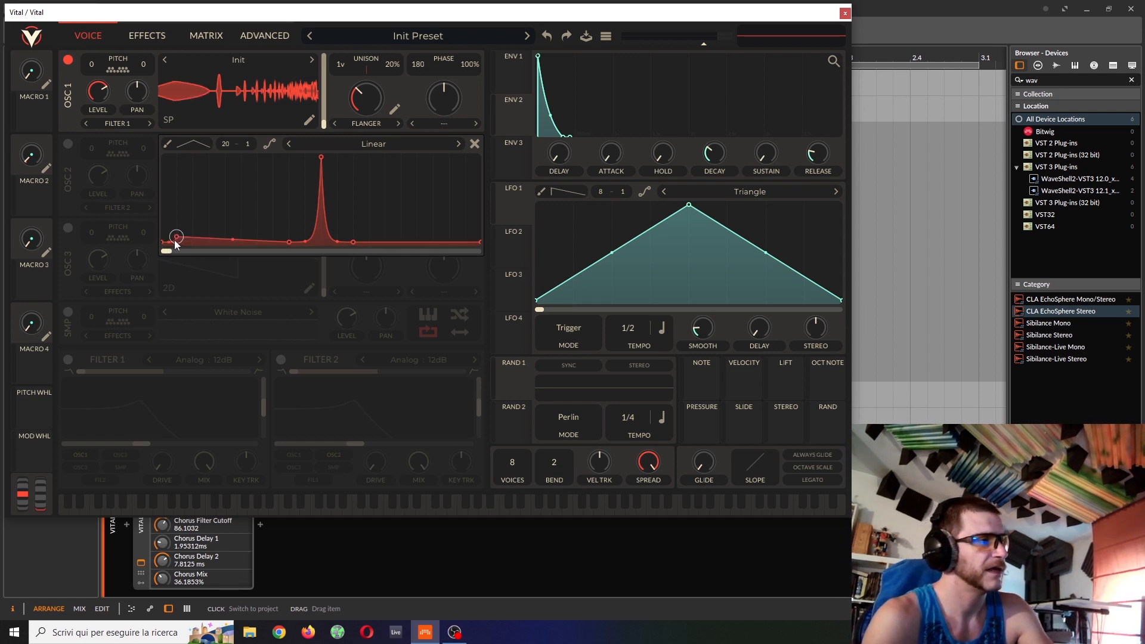
drag(165, 239, 145, 119)
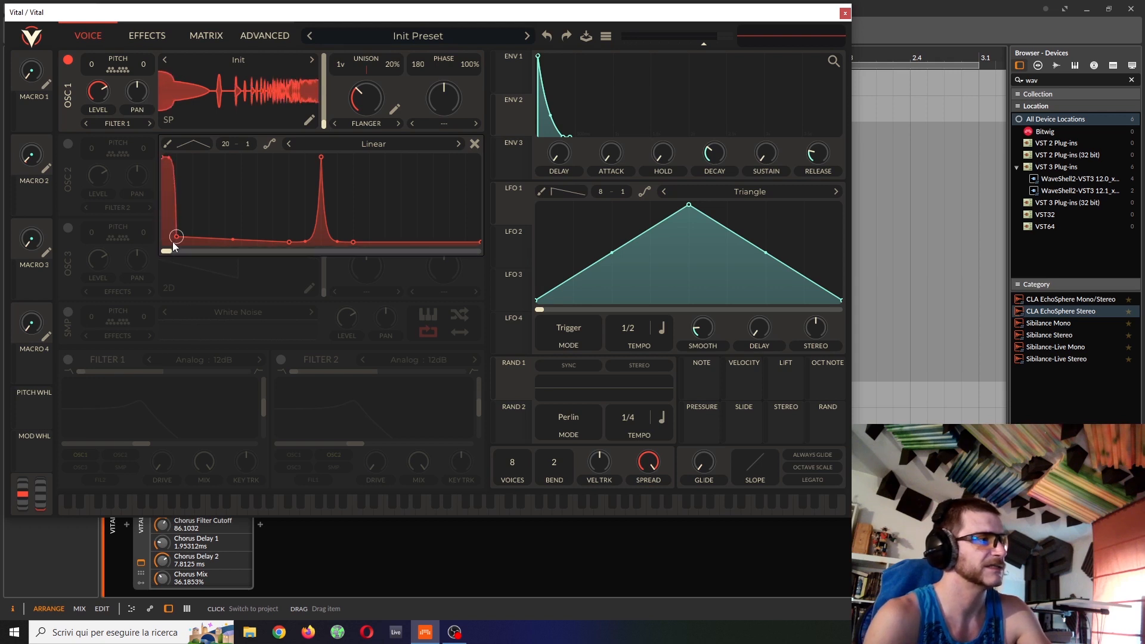
Drop the early point of the flanger shape to the baseline, widen the starting block, and raise the Spectral Flanger amount to maximum.
drag(177, 237, 175, 243)
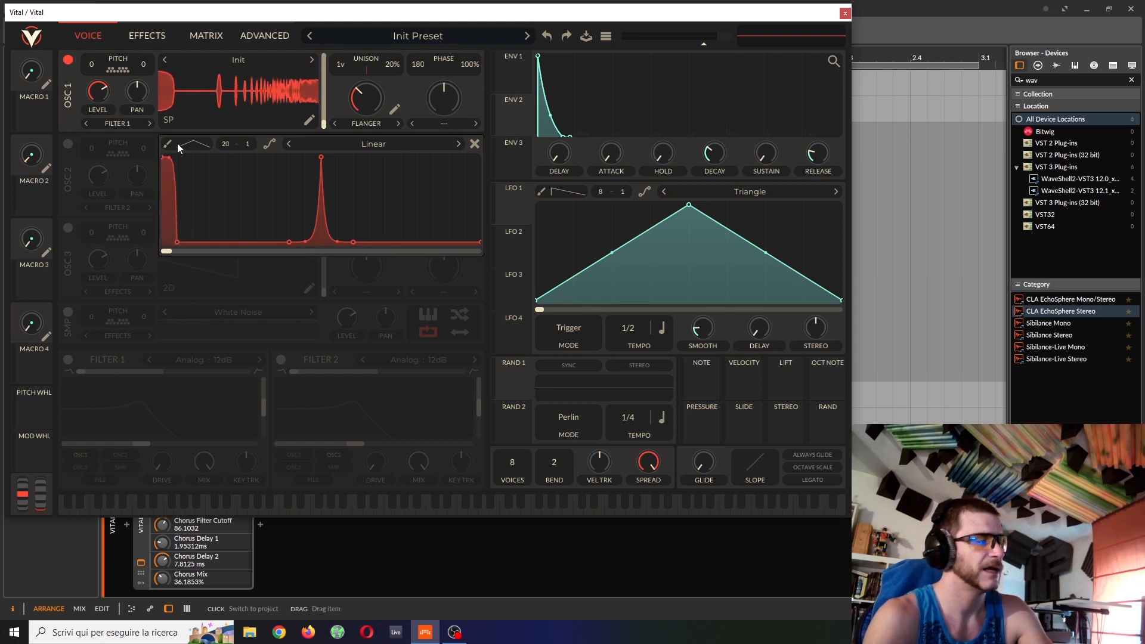
mouse_move(364, 105)
mouse_down()
mouse_move(384, 74)
mouse_move(356, 138)
mouse_move(373, 110)
mouse_up()
drag(176, 242, 220, 262)
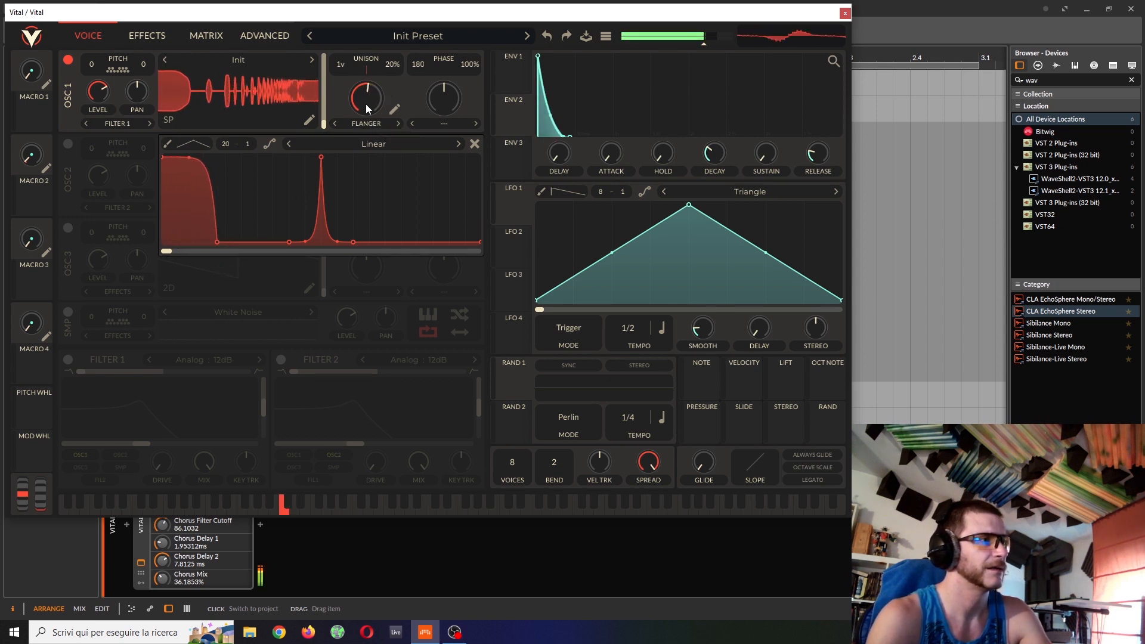
drag(366, 104, 415, 70)
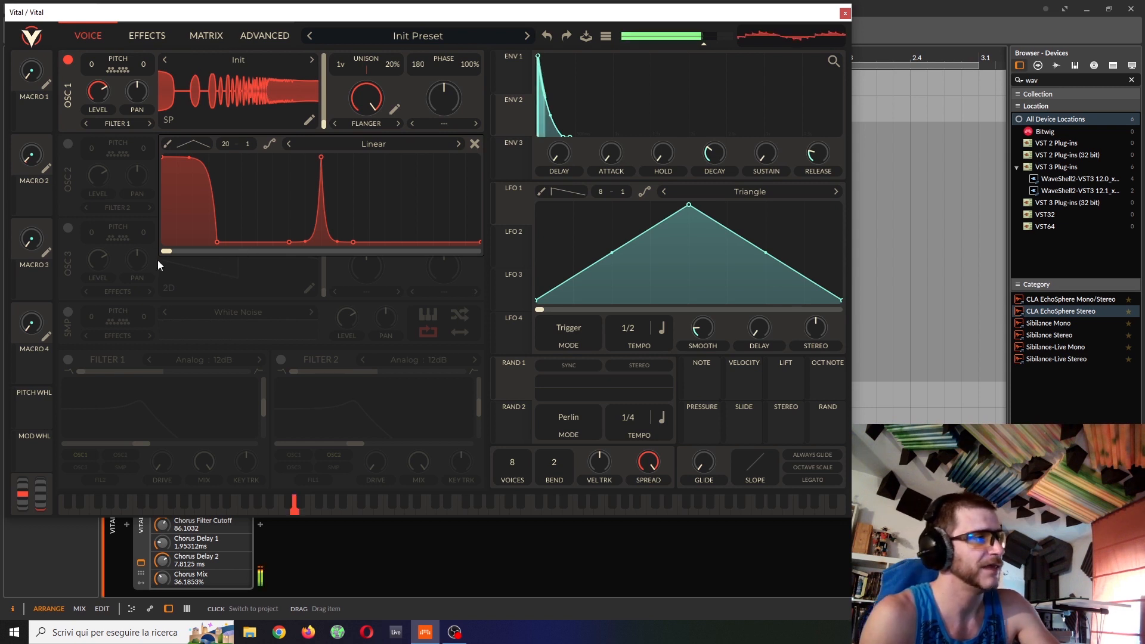
Sweep the flanger shape's spectral phase to about a quarter and back near zero, and reduce the Spectral Flanger amount.
drag(167, 251, 242, 251)
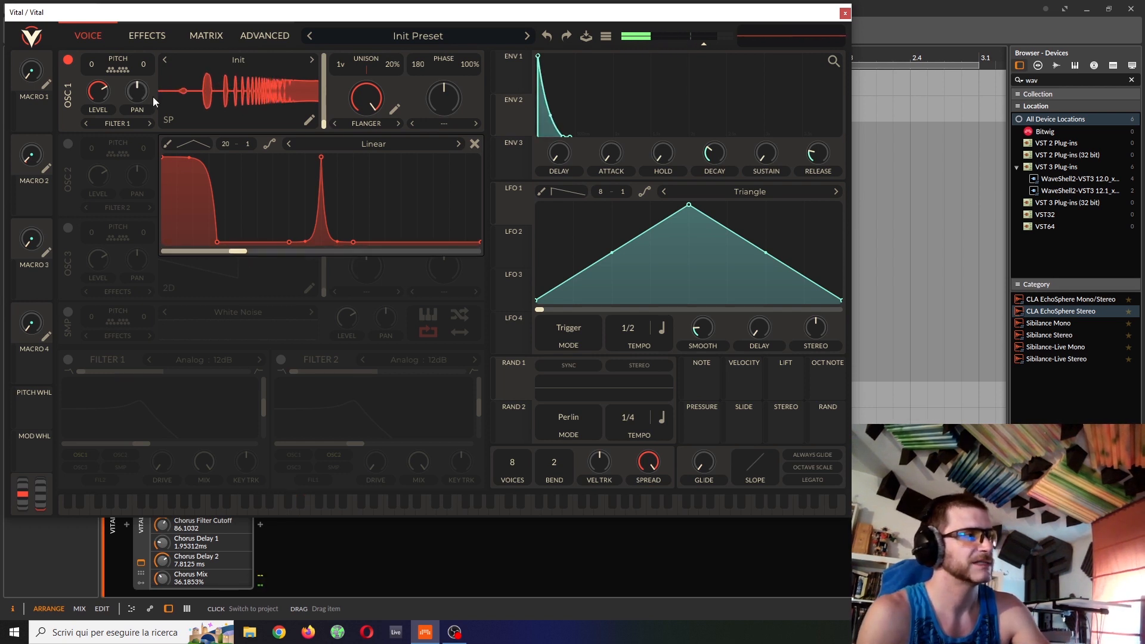
drag(237, 249, 161, 245)
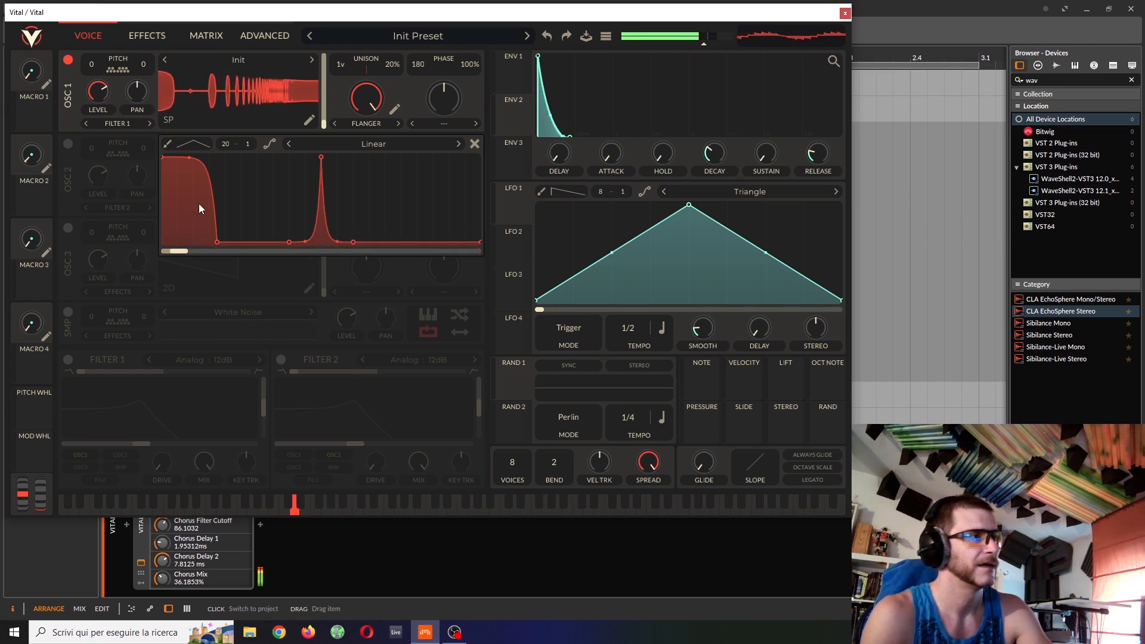
drag(358, 89, 363, 148)
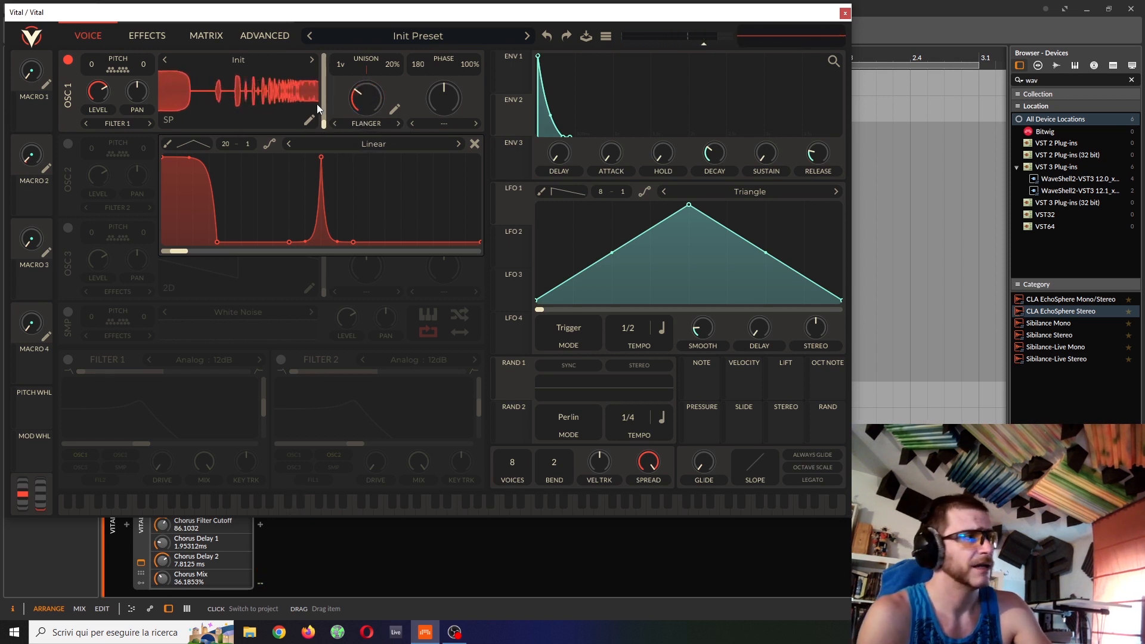
Switch OSC 1's spectral morph to Spectral Phaser and fine-tune its amount with the spectral phase returned to zero.
click(374, 132)
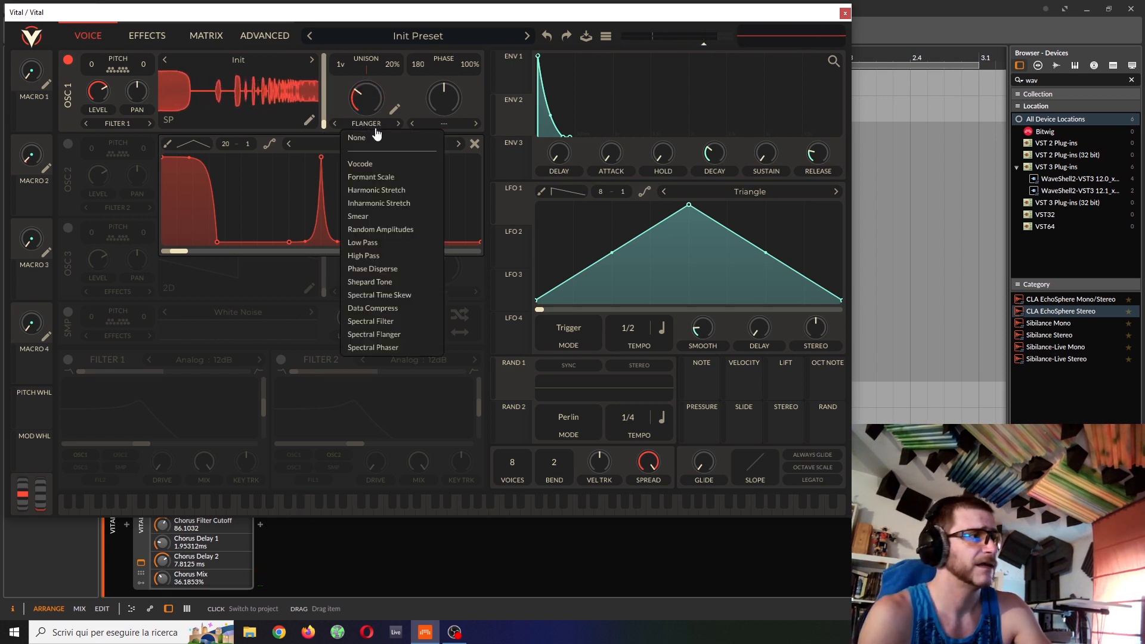
click(394, 347)
mouse_move(368, 107)
mouse_down()
mouse_move(385, 88)
mouse_move(369, 114)
mouse_up()
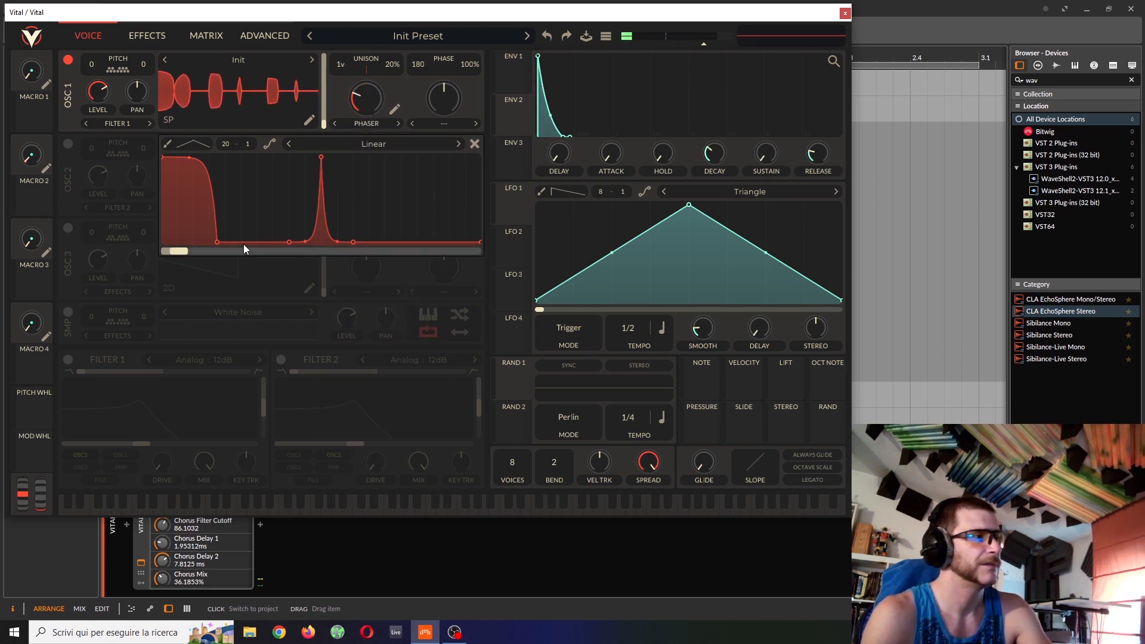
drag(183, 251, 118, 267)
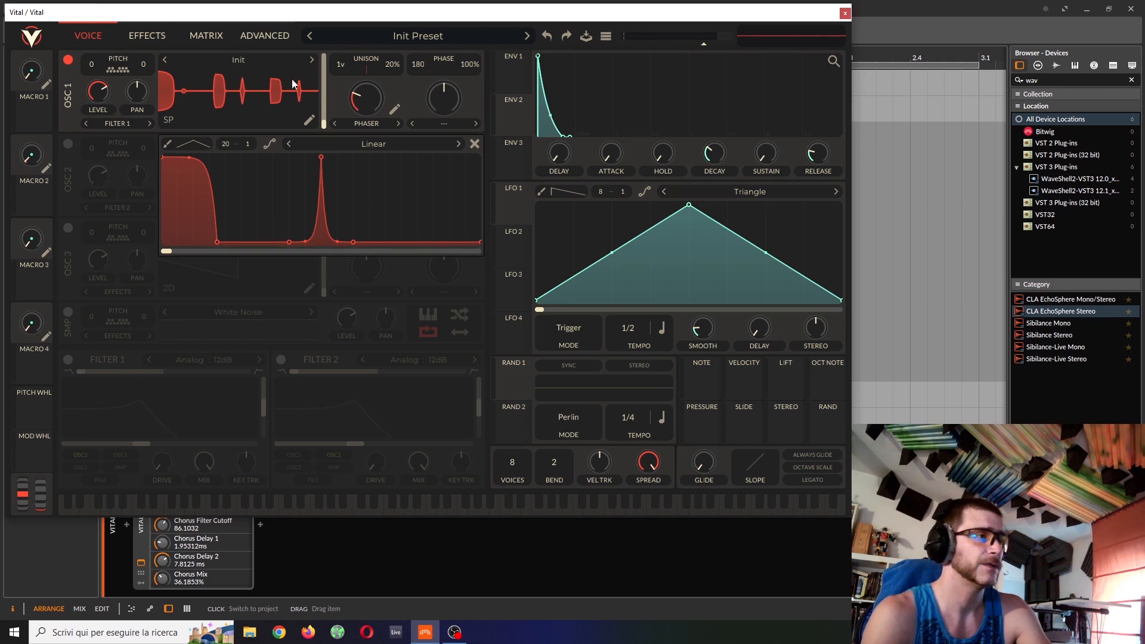
mouse_move(360, 106)
mouse_down()
mouse_move(384, 82)
mouse_move(375, 122)
mouse_up()
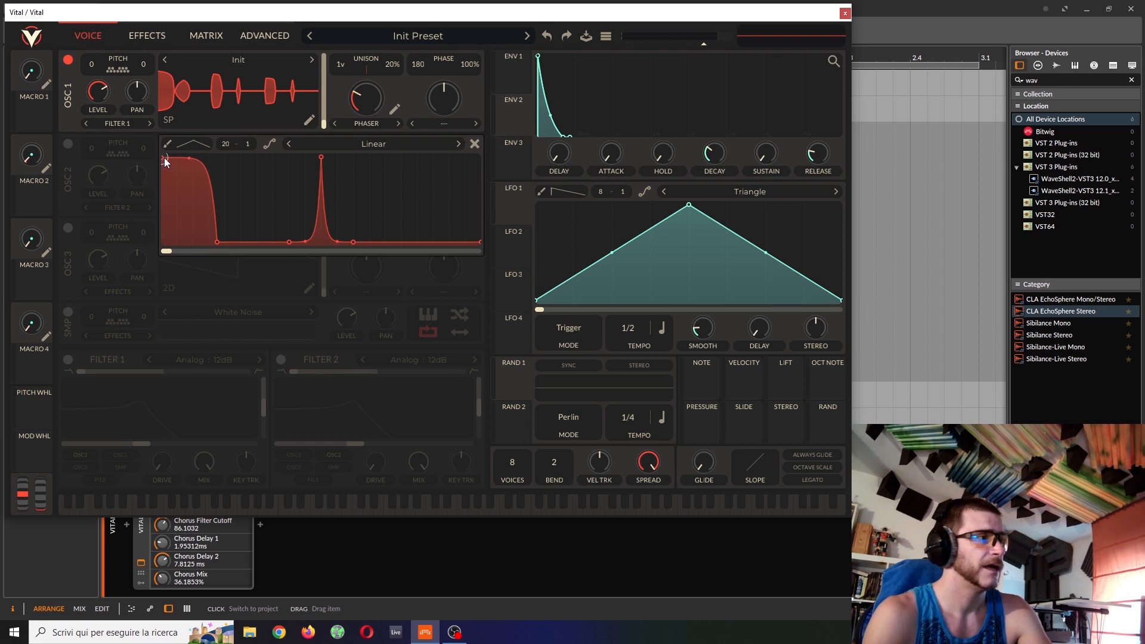
Flatten the starting block of the phaser shape to the baseline and bend both slopes of the central peak outward.
drag(166, 158, 186, 269)
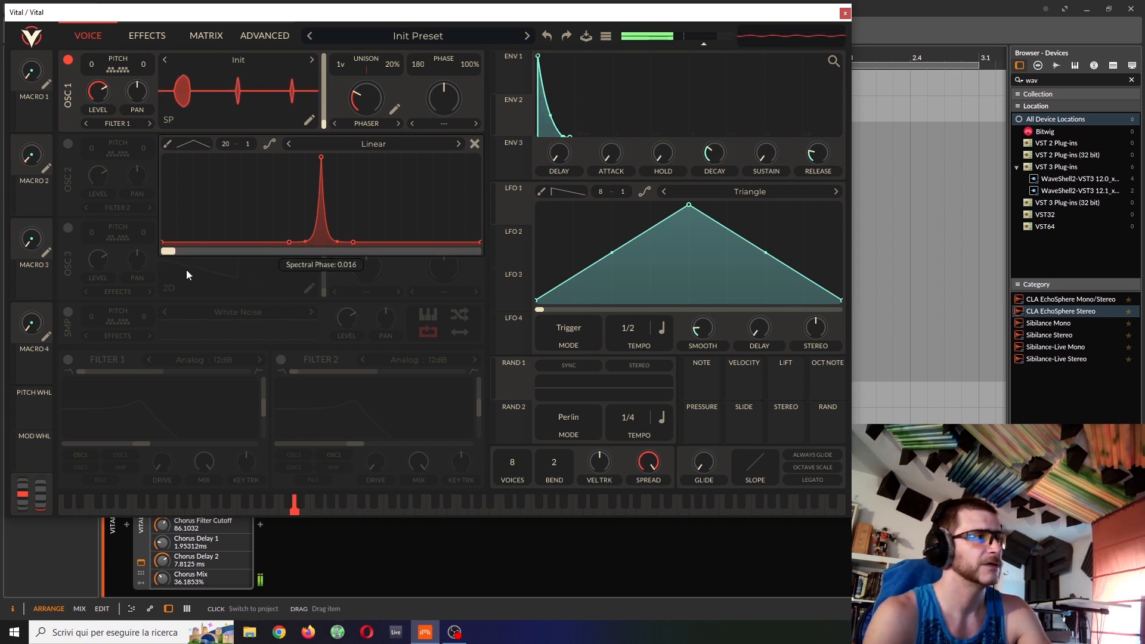
drag(290, 210, 288, 181)
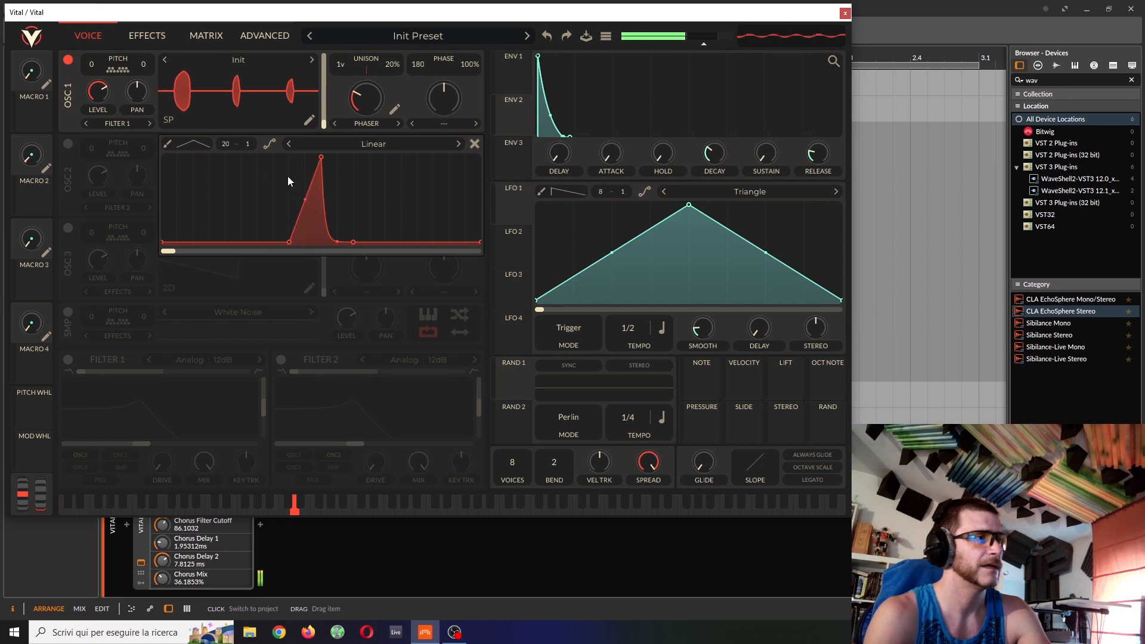
drag(341, 241, 338, 186)
Shift the spectral phase to about the middle with the Spectral Phaser amount at maximum, and lower the amount slightly.
drag(365, 97, 409, 9)
drag(167, 251, 316, 250)
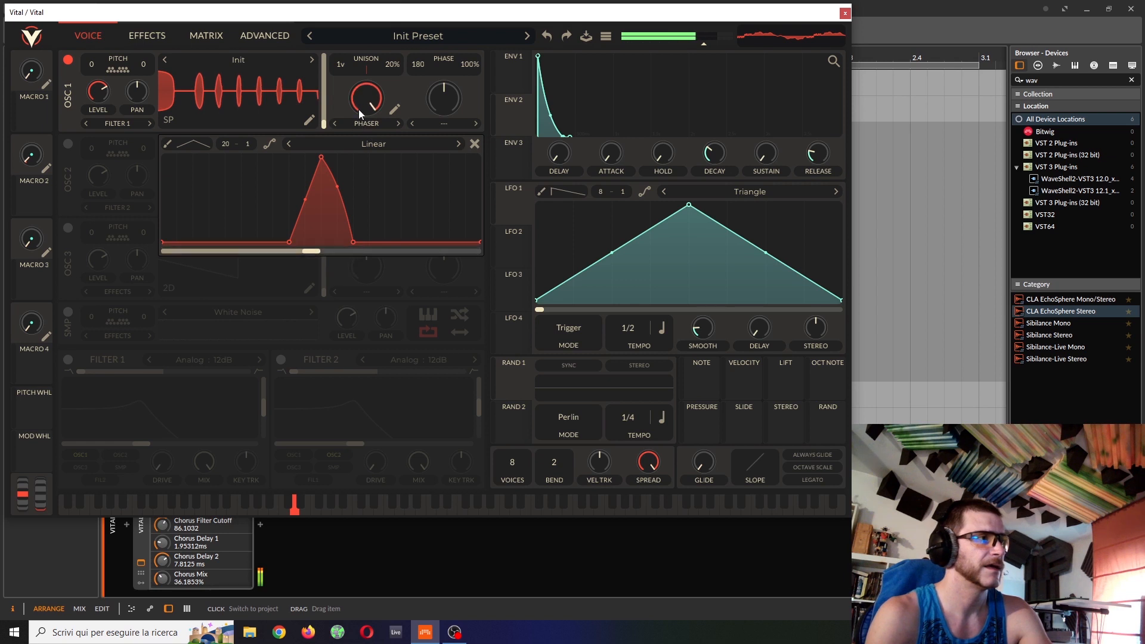
drag(358, 109, 360, 208)
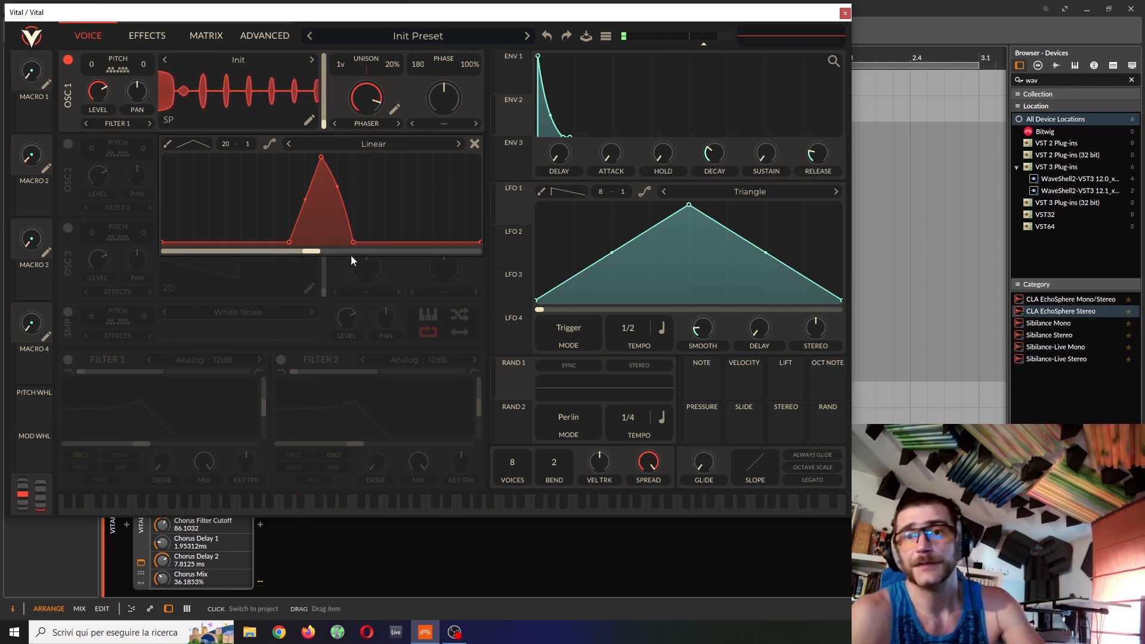
Add a peak on each side of the central one in the phaser shape and bend their slopes concave.
double_click(385, 162)
drag(435, 204, 360, 342)
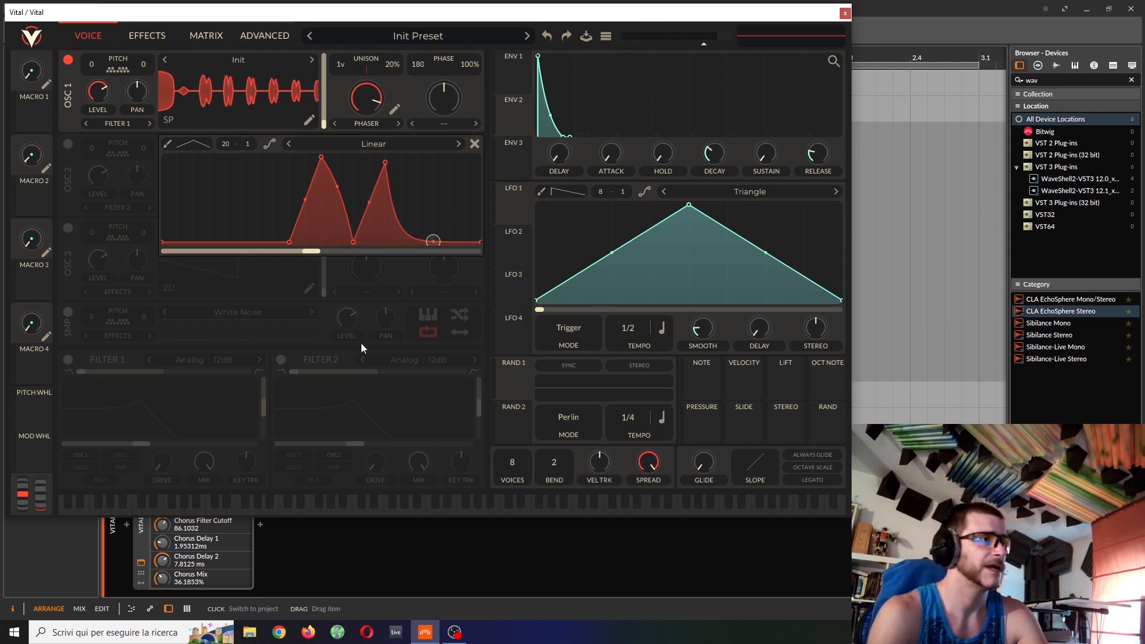
drag(370, 199, 417, 335)
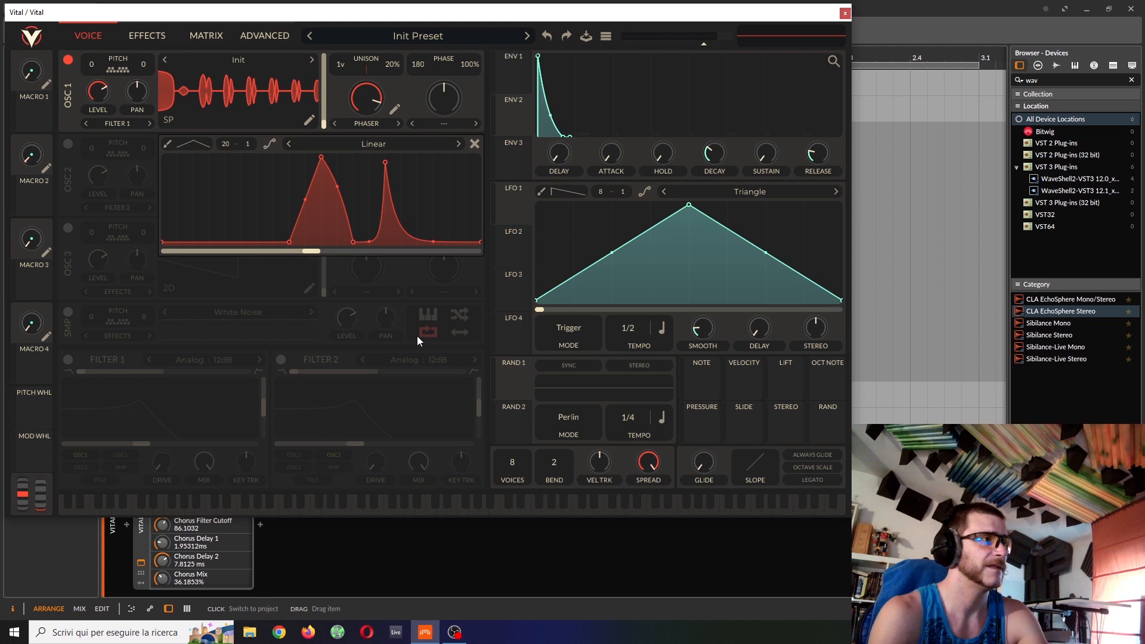
double_click(192, 162)
drag(241, 203, 147, 359)
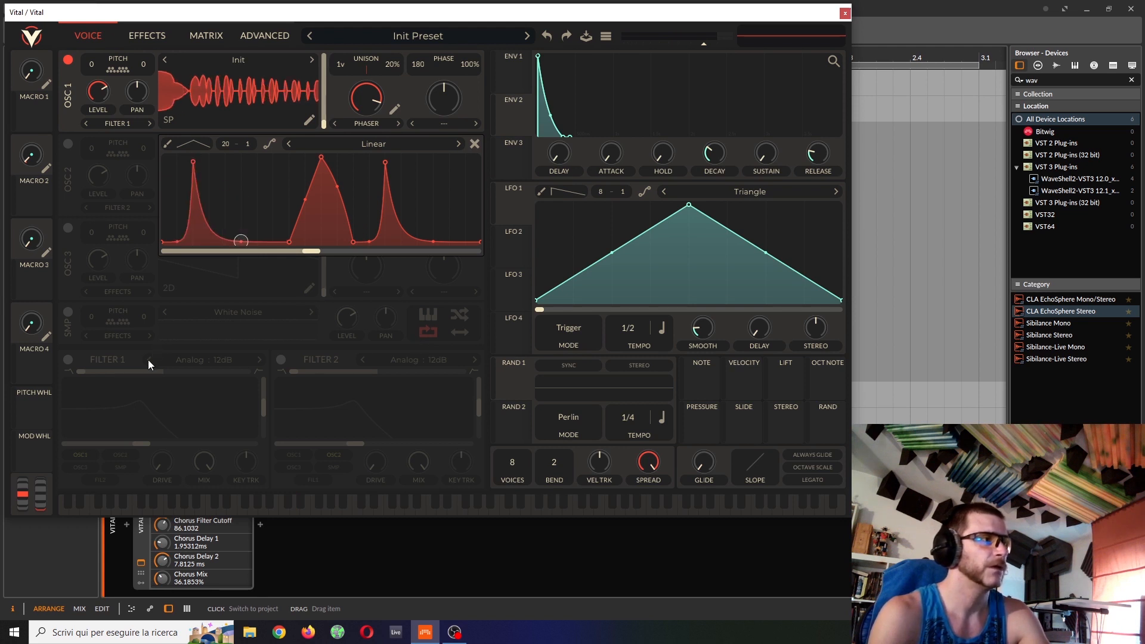
Reduce the Spectral Phaser amount and shift the shape's spectral phase back toward the beginning.
drag(366, 99, 376, 124)
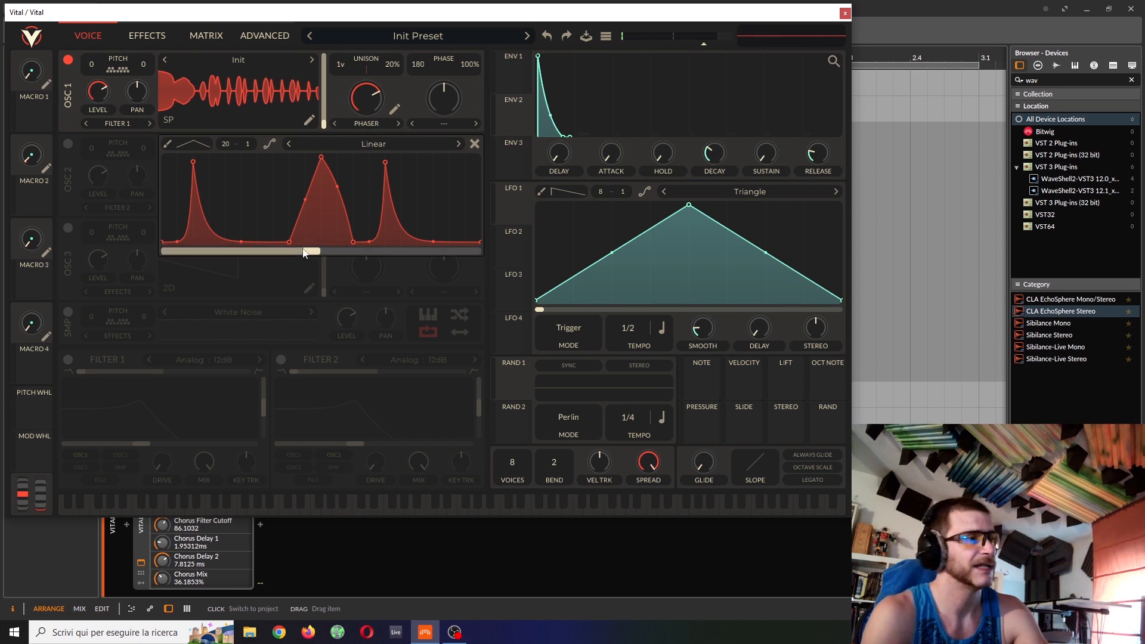
drag(311, 251, 207, 250)
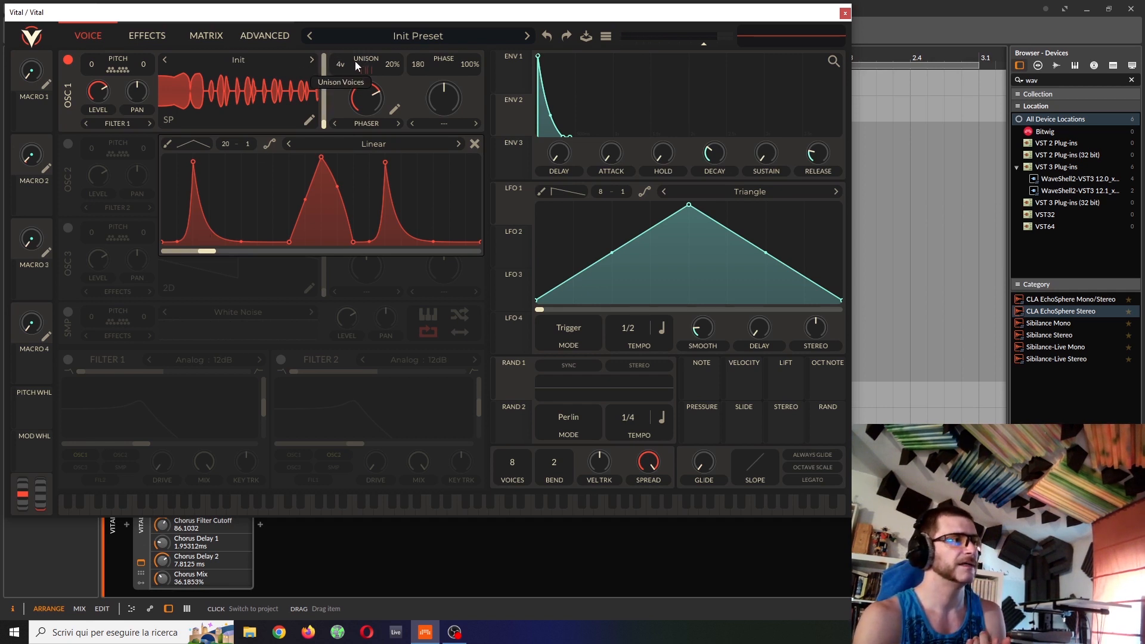
Try a slight spectral spread across OSC 1's unison voices and readjust the Spectral Phaser amount.
click(255, 34)
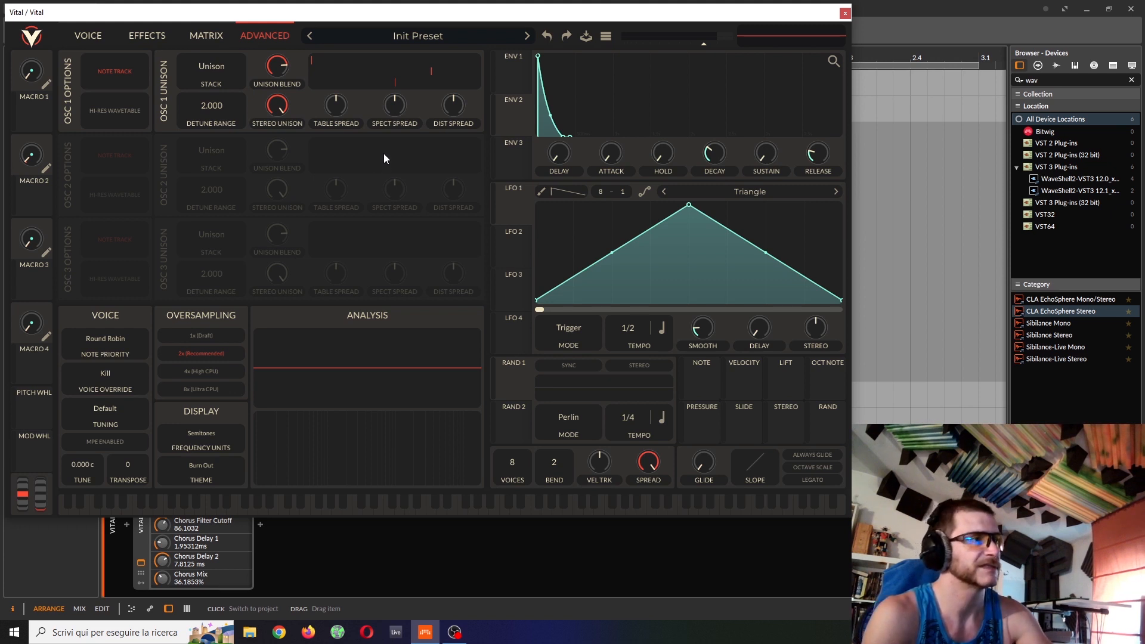
drag(394, 105, 394, 105)
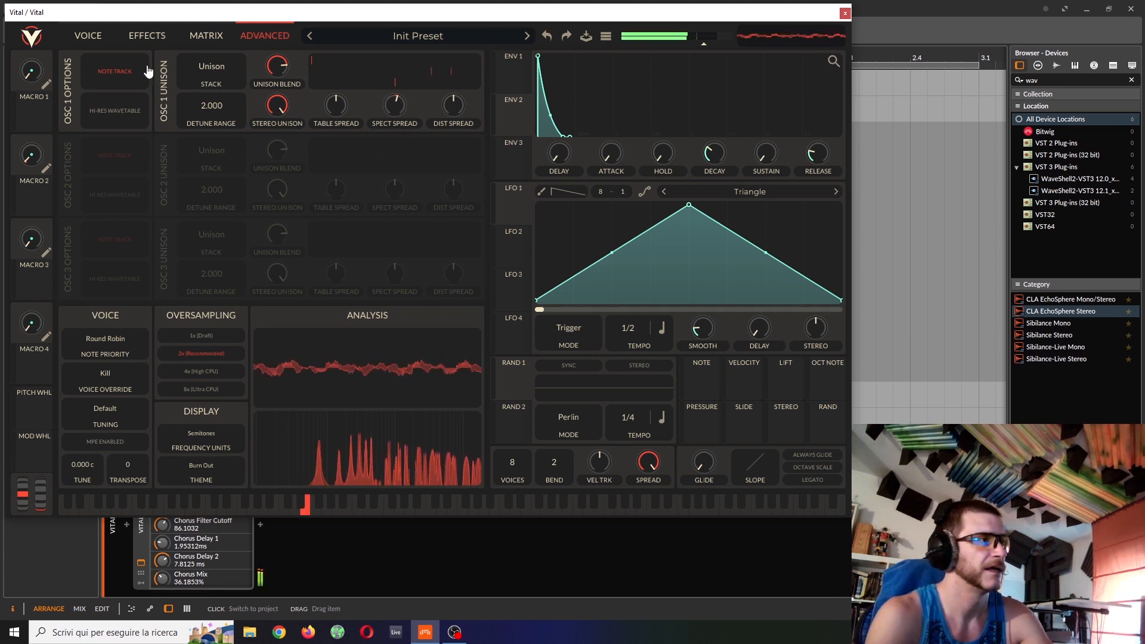
click(88, 35)
drag(367, 105, 363, 118)
scroll(342, 63, up, 1)
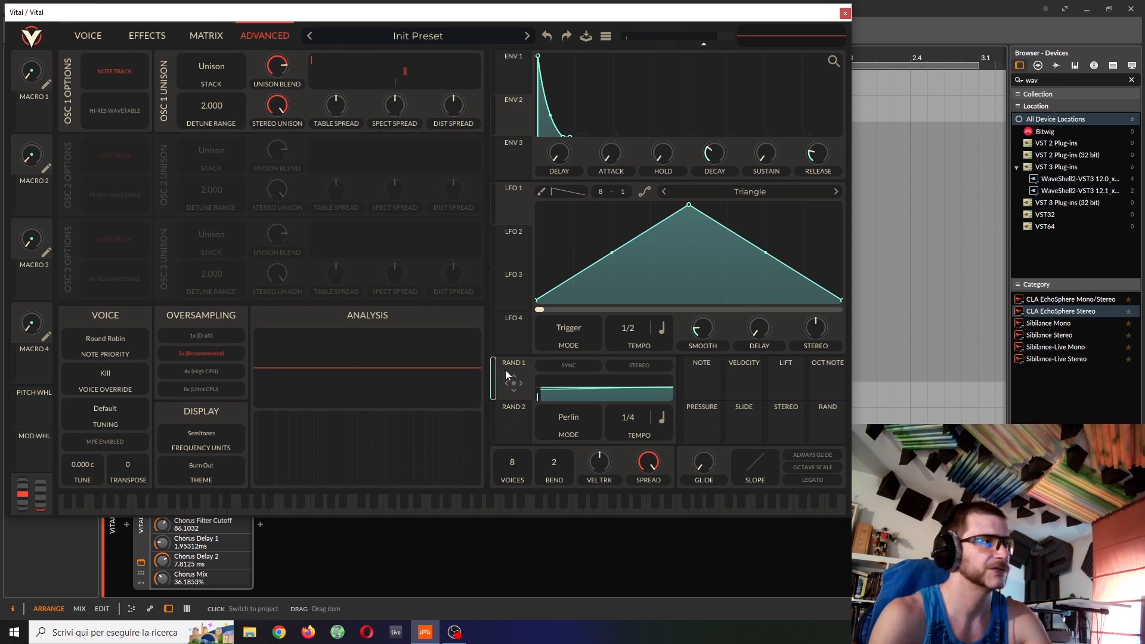
Modulate OSC 1's spectral spread with Random 1 as a bipolar assignment, with stereo enabled and the tempo set to 2/1.
drag(506, 371, 395, 116)
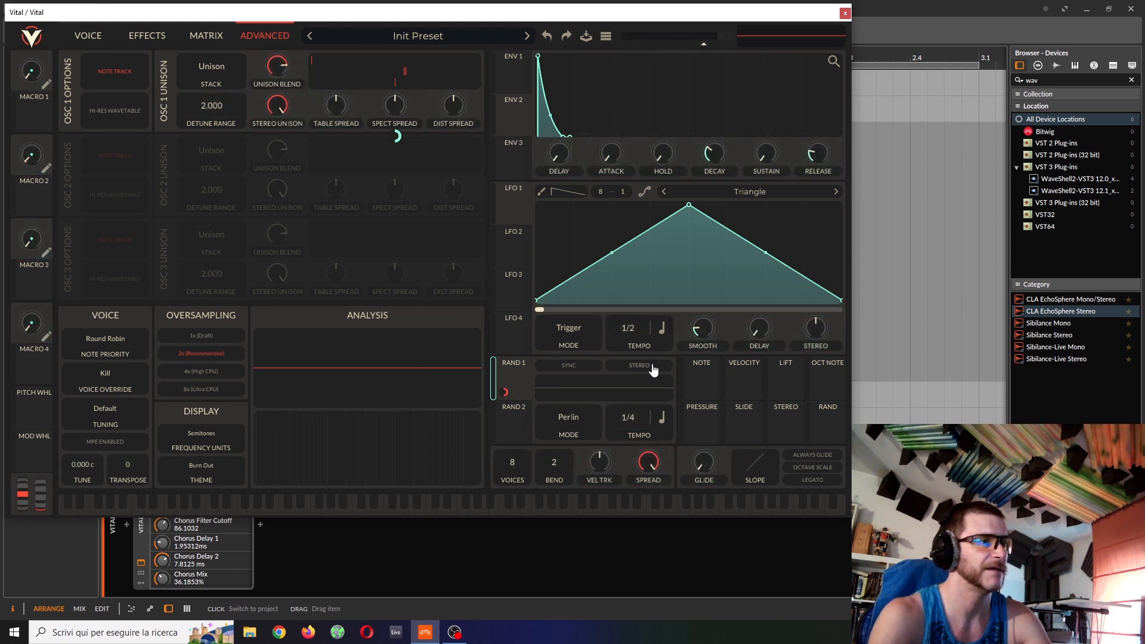
click(653, 367)
right_click(397, 137)
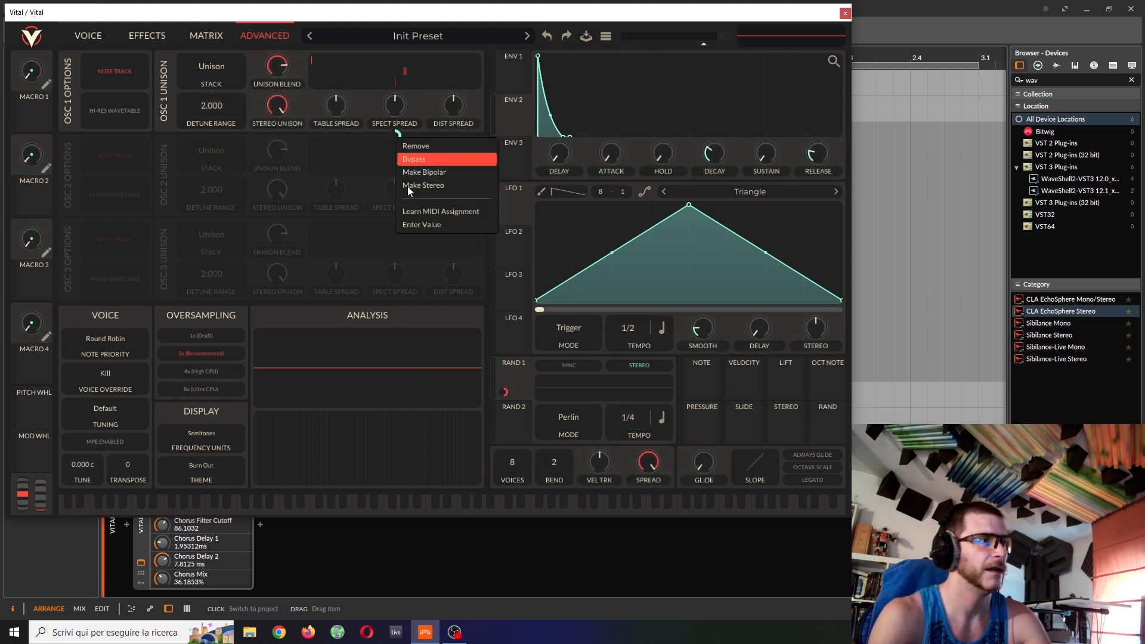
click(412, 171)
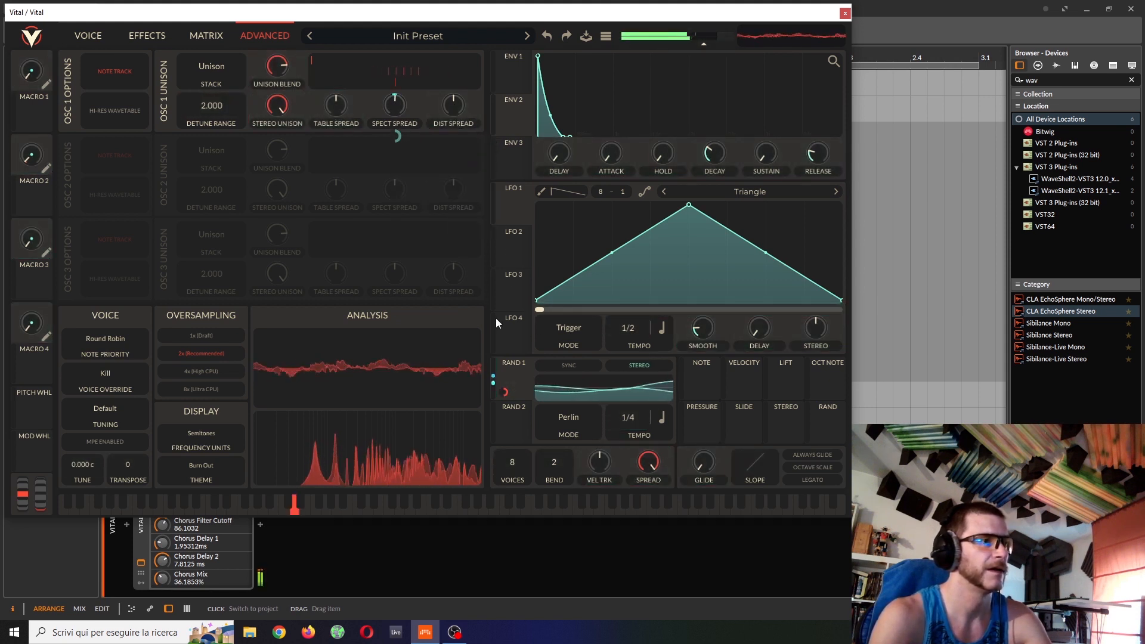
drag(628, 419, 626, 442)
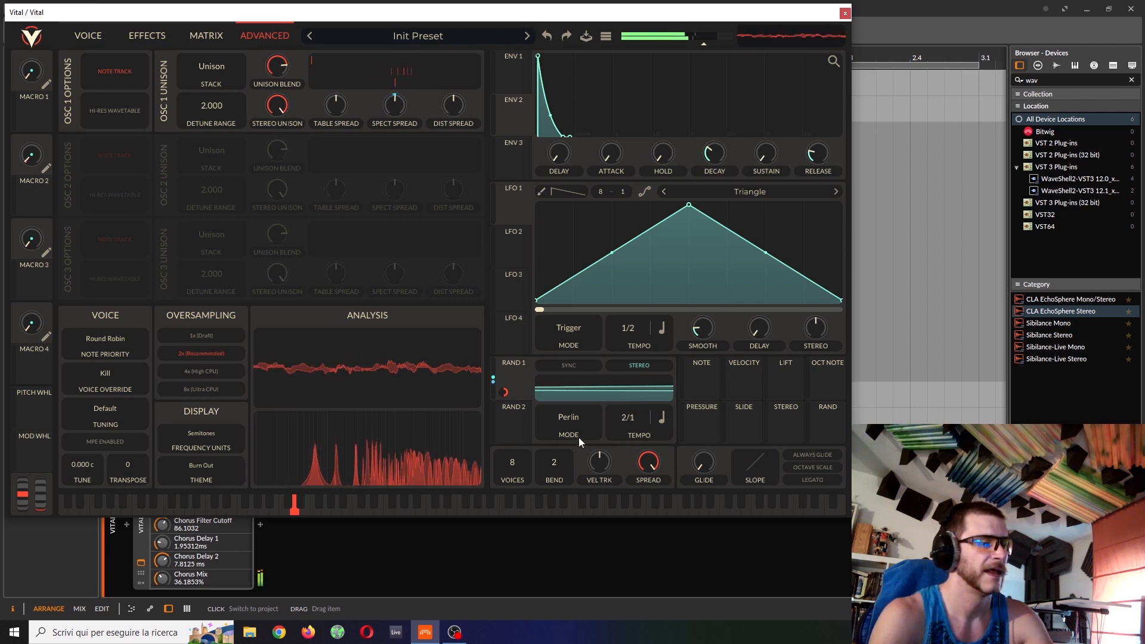
Set OSC 1's unison detune to 4% and raise Envelope 1's sustain to full.
click(85, 37)
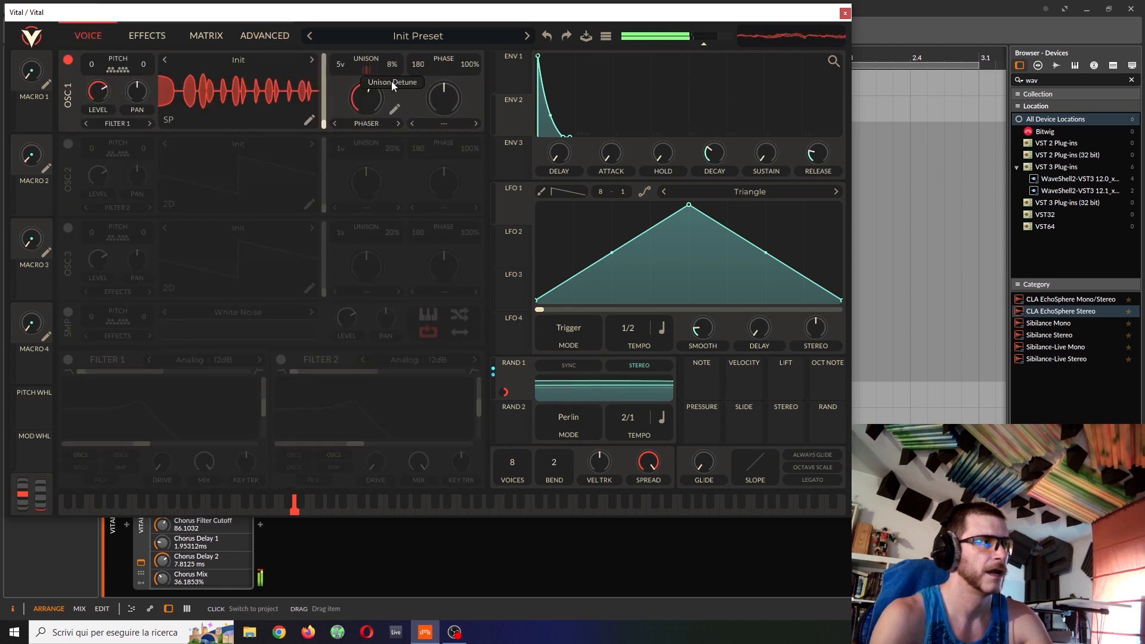
drag(390, 87, 391, 99)
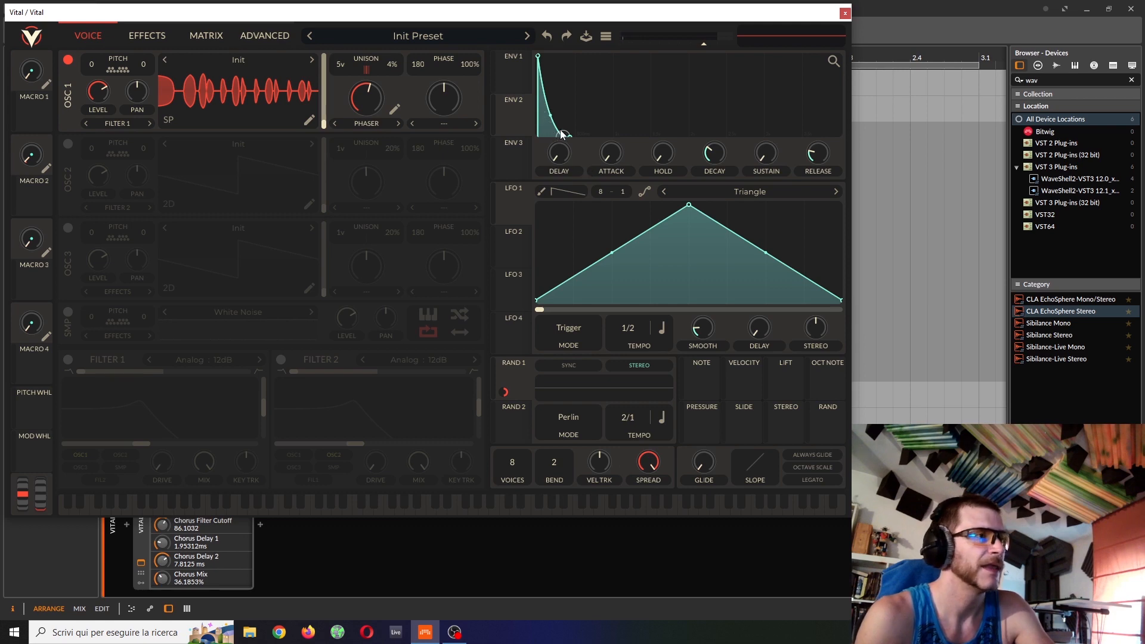
drag(563, 136, 579, 39)
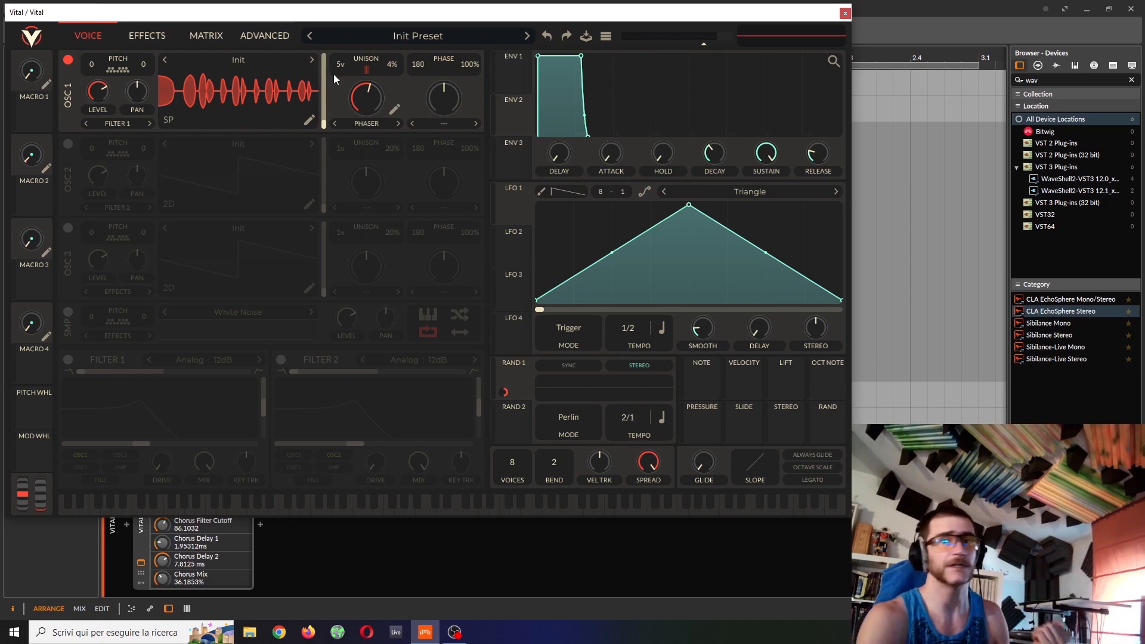
Load the minor subharmonious pad preset and inspect the unison stack settings of its three oscillators.
click(400, 35)
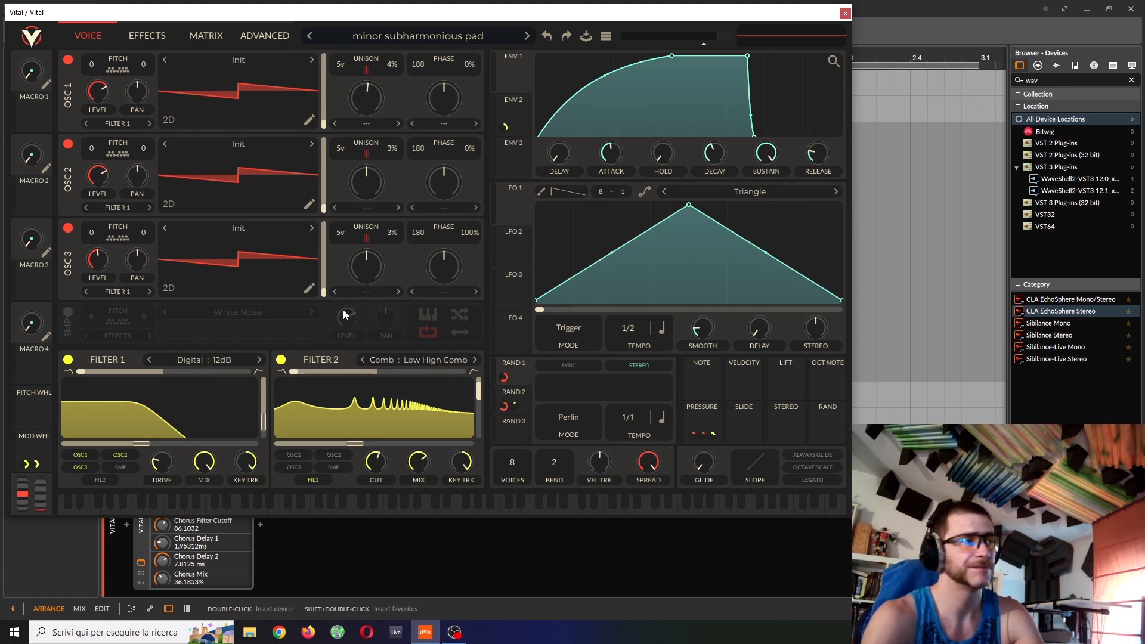
click(281, 35)
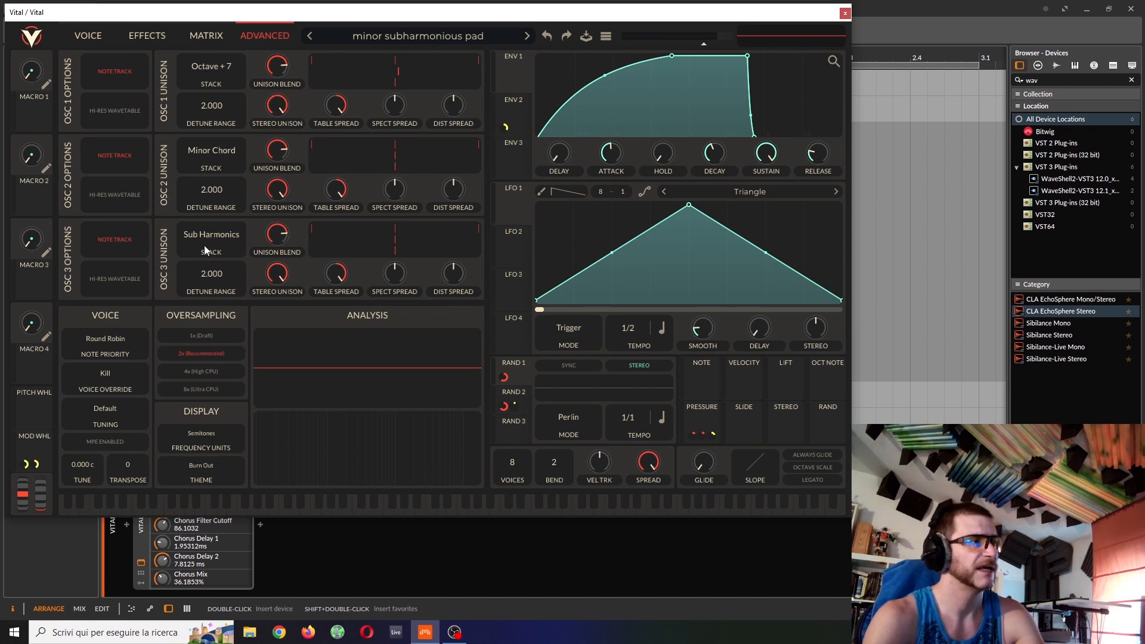
click(92, 35)
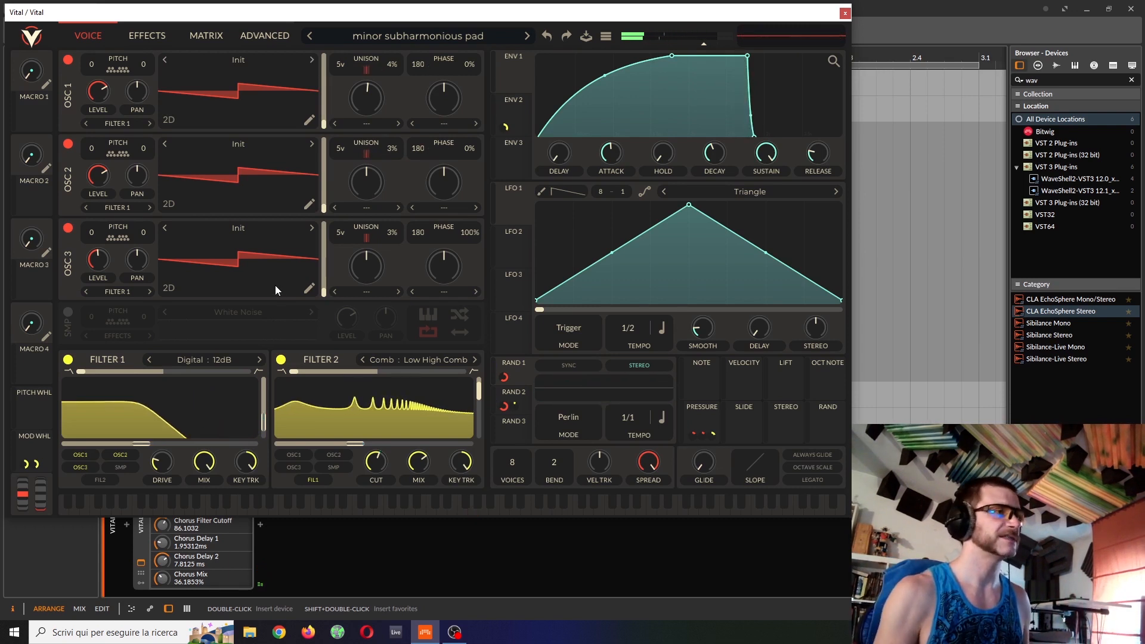
Check the advanced settings of the mauSpad preset, and show OSC 2's spectral filter shape in the A different Squelch preset.
mouse_move(192, 433)
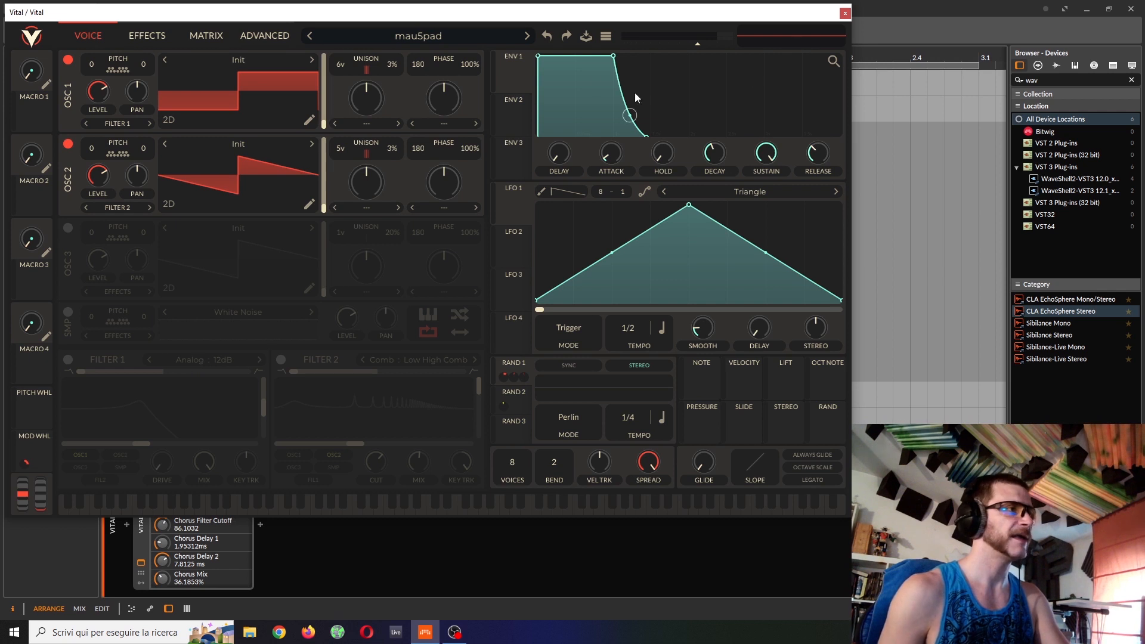
click(265, 34)
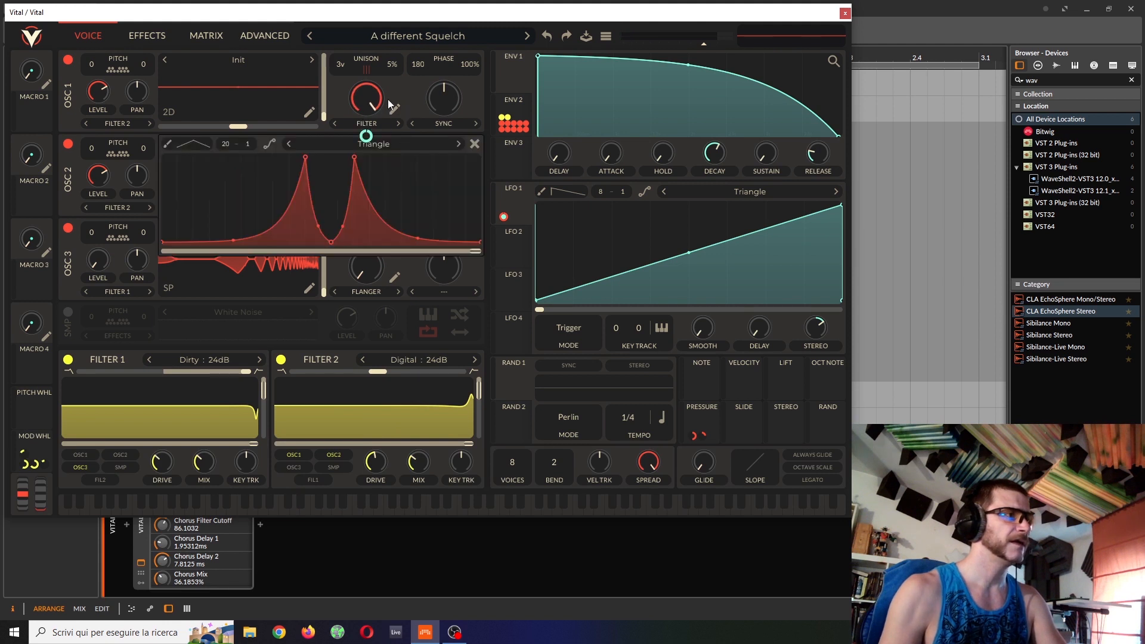
click(396, 191)
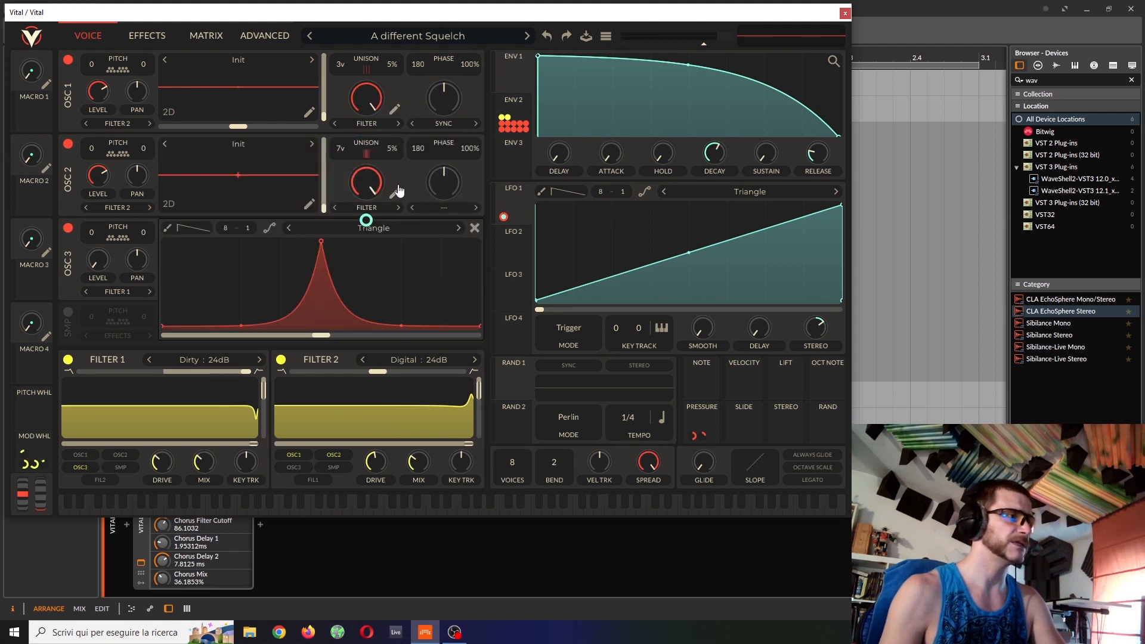
Check OSC 3's flanger morph shape and the unison stack settings of all three oscillators in the A different Squelch preset.
click(397, 191)
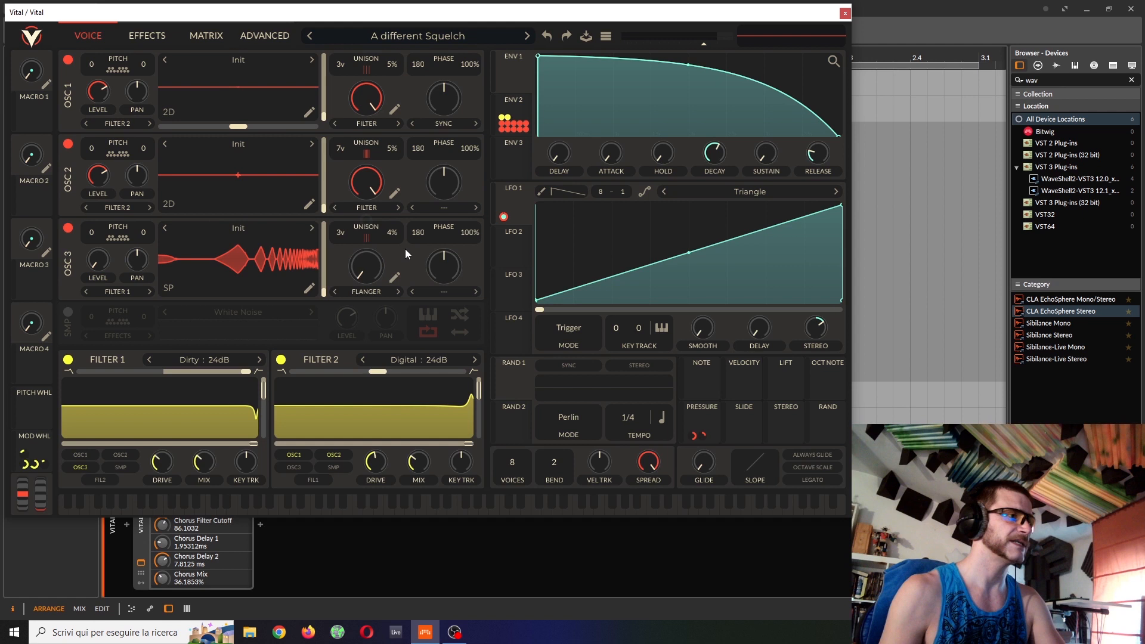
click(396, 278)
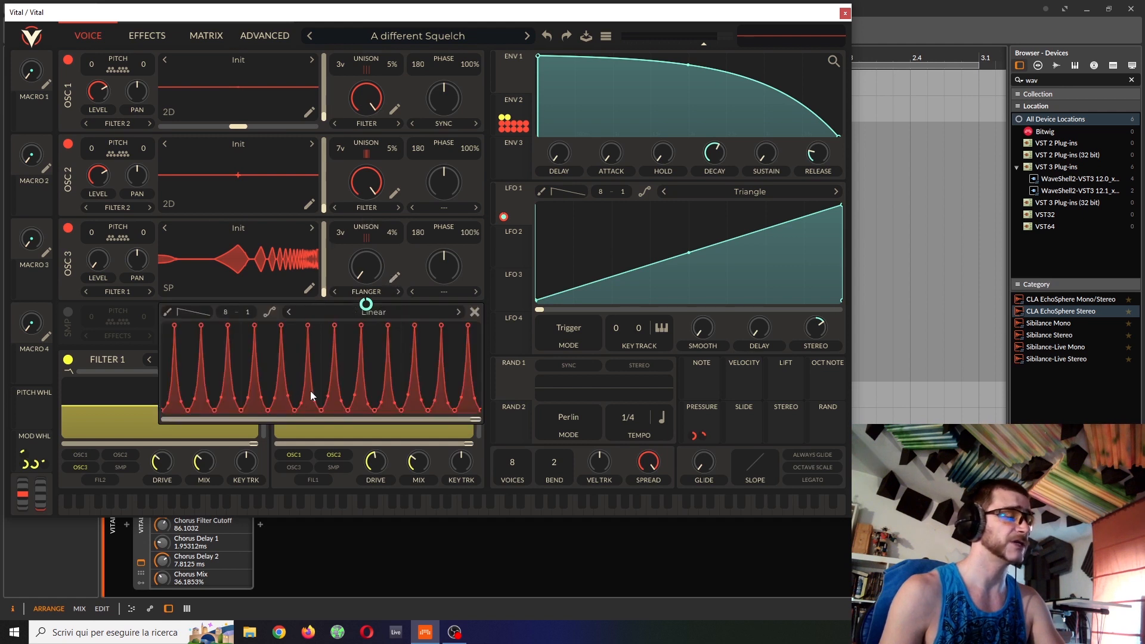
click(396, 277)
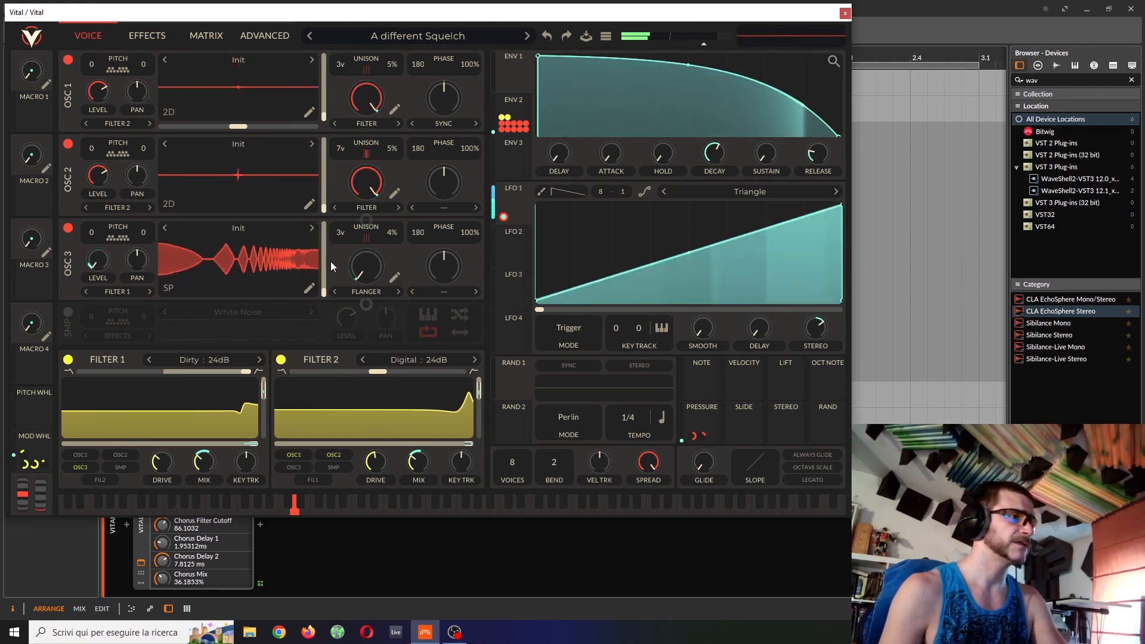
click(274, 34)
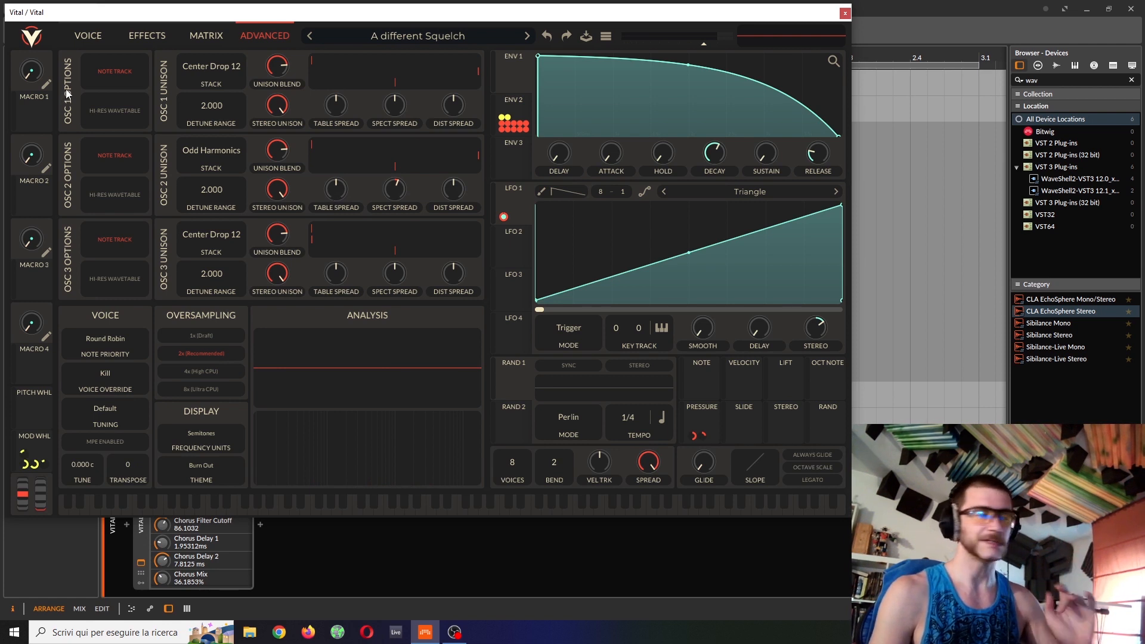
click(85, 39)
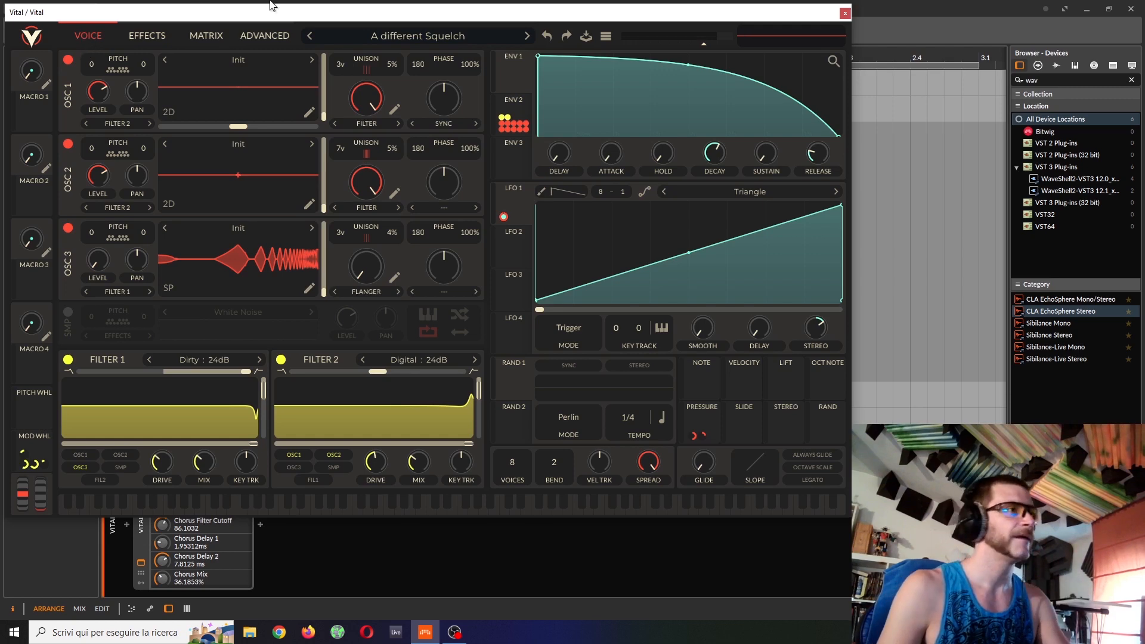
Load the Mutant Sync preset and examine OSC 2's flanger morph shape.
click(403, 40)
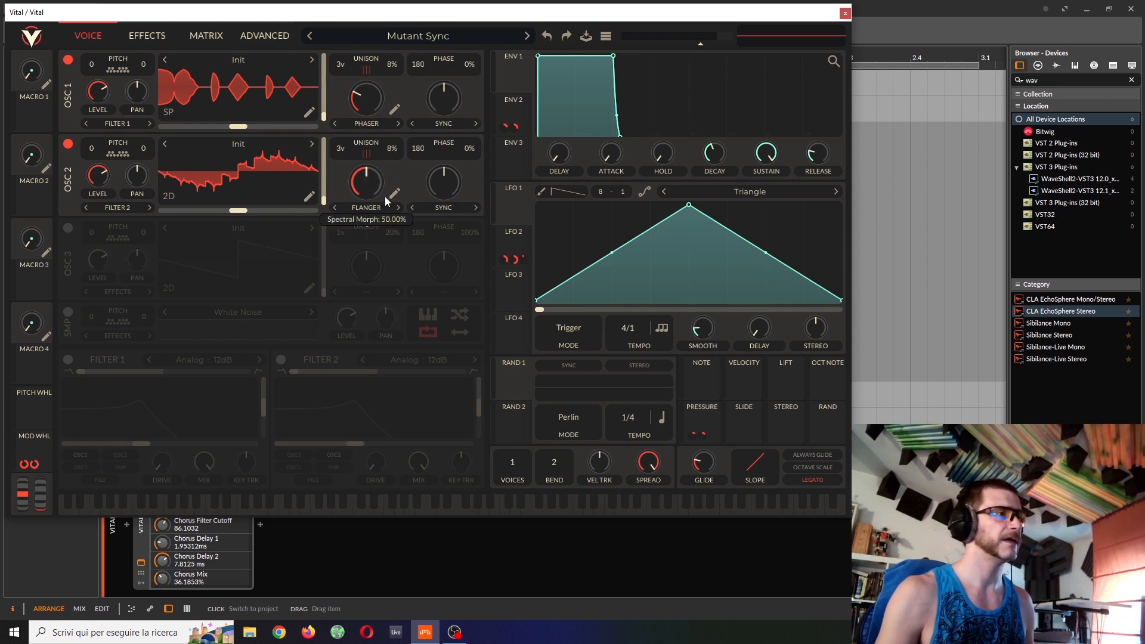
click(368, 220)
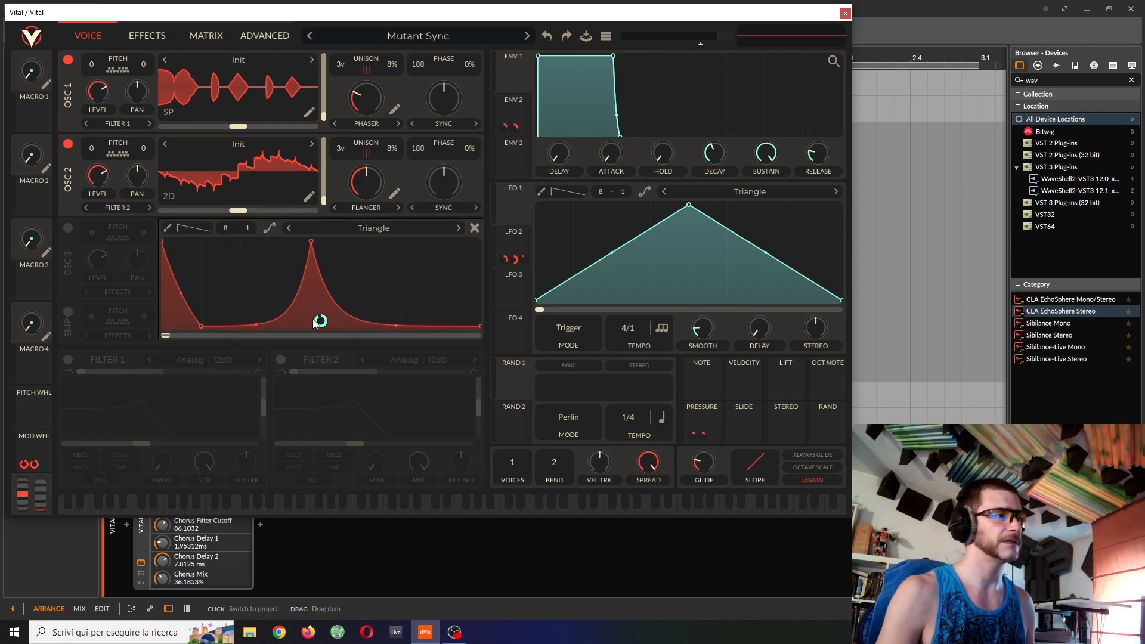
mouse_move(37, 462)
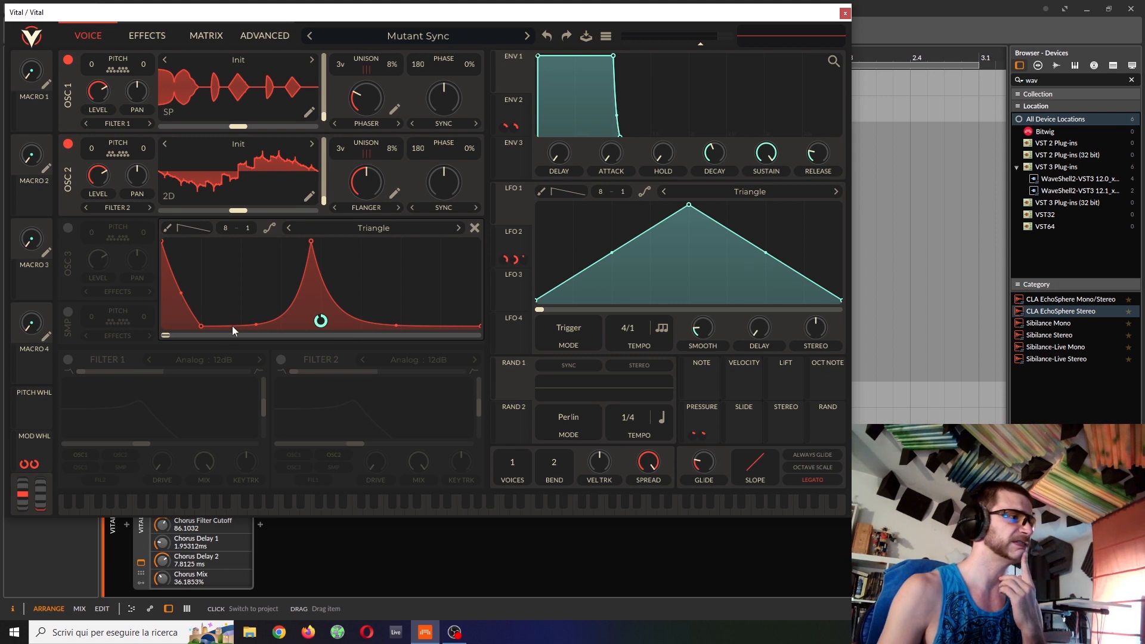
click(472, 229)
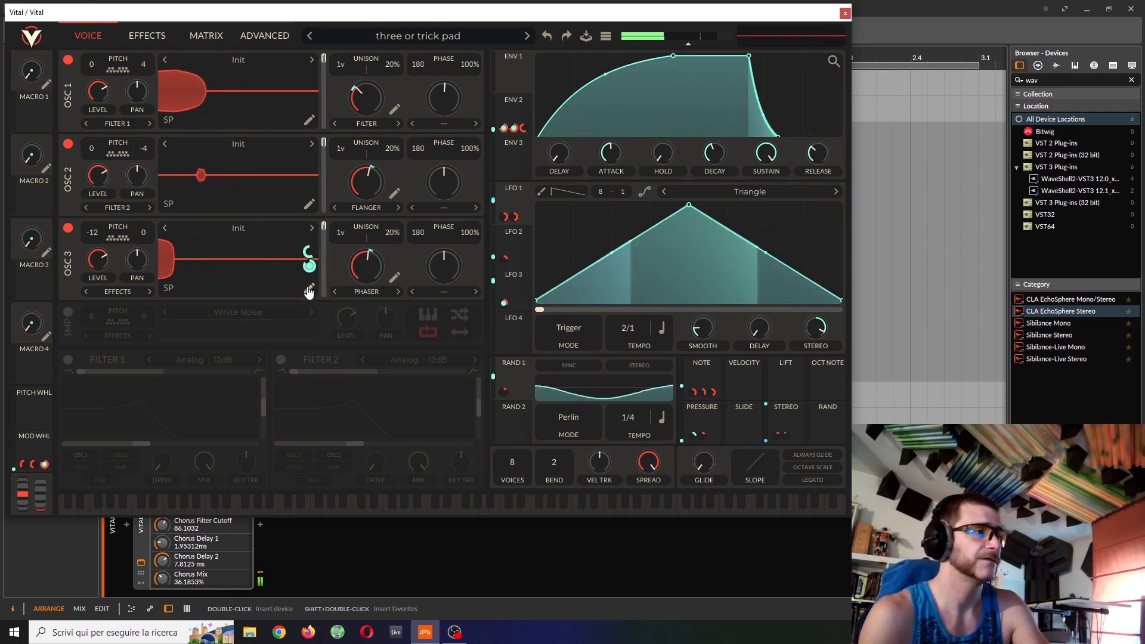
Switch the wavetable displays of OSC 3, OSC 2 and OSC 1 to 3D in the three or trick pad preset.
click(166, 290)
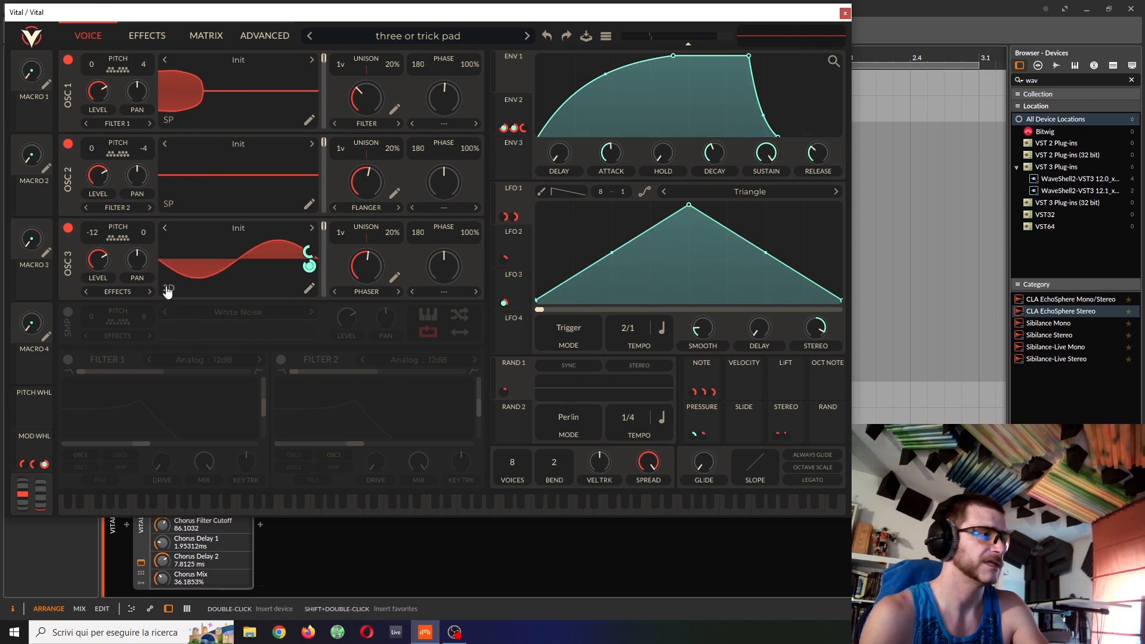
click(169, 290)
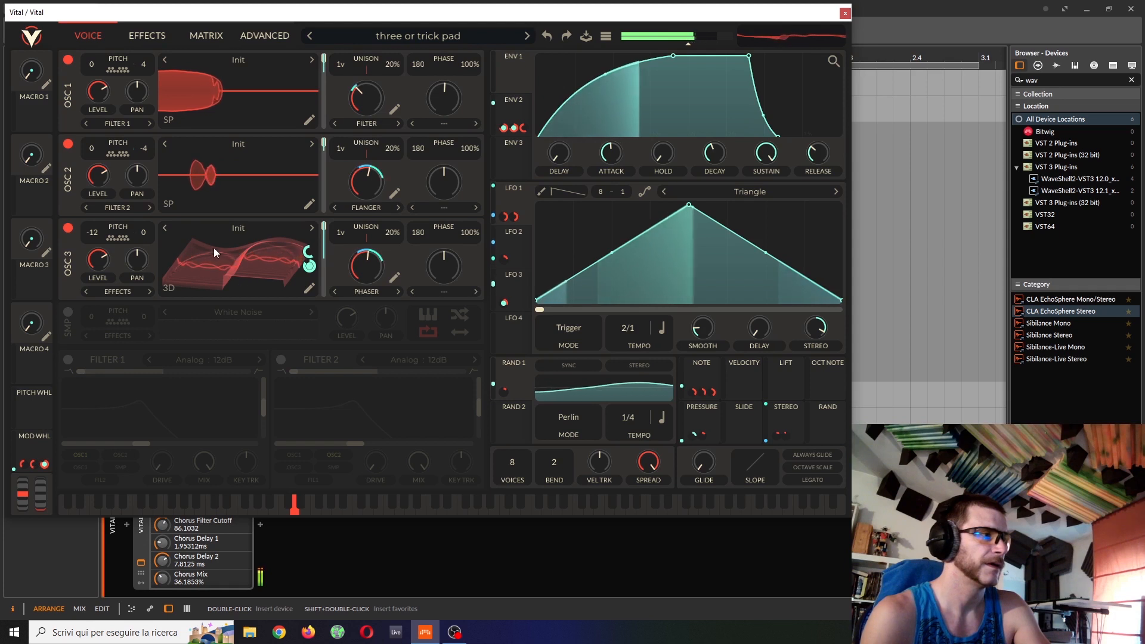
click(168, 204)
click(169, 204)
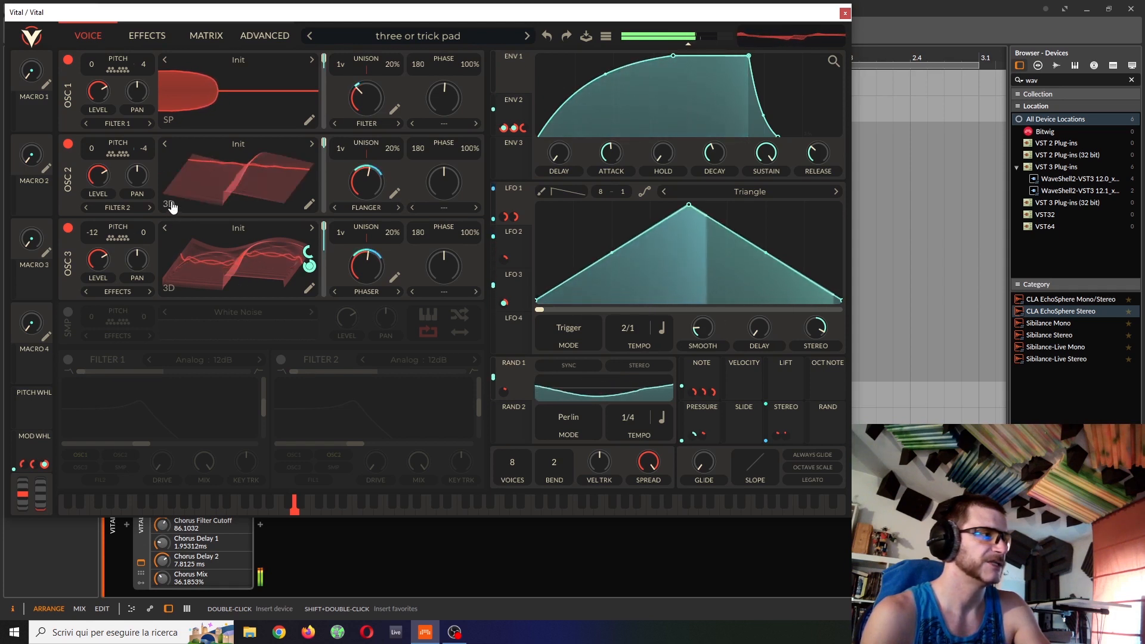
click(170, 124)
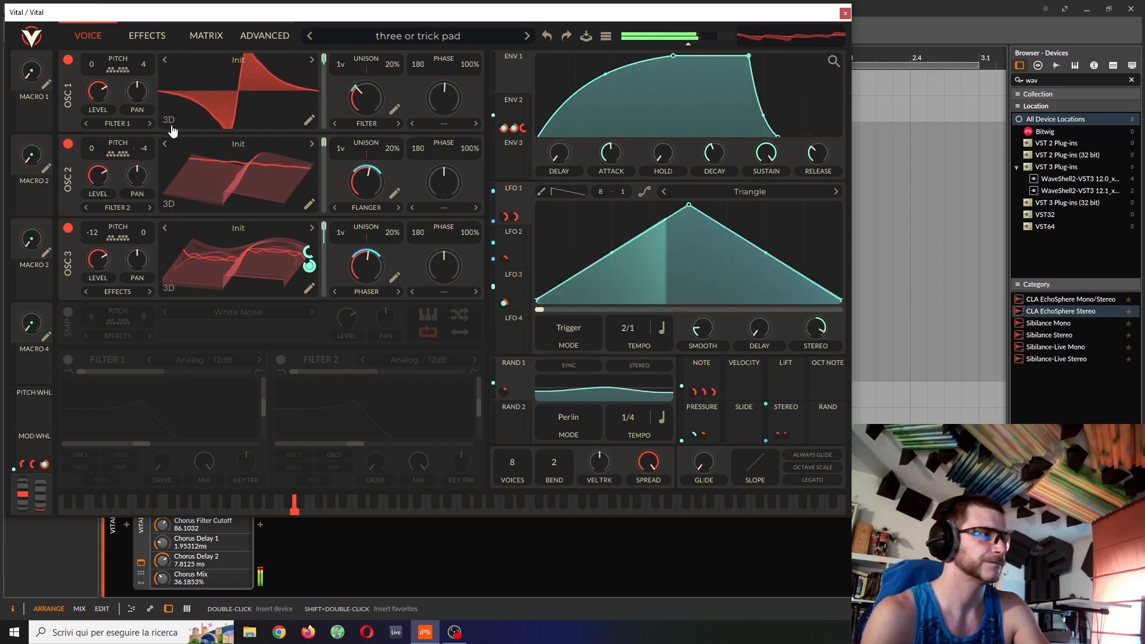
click(170, 124)
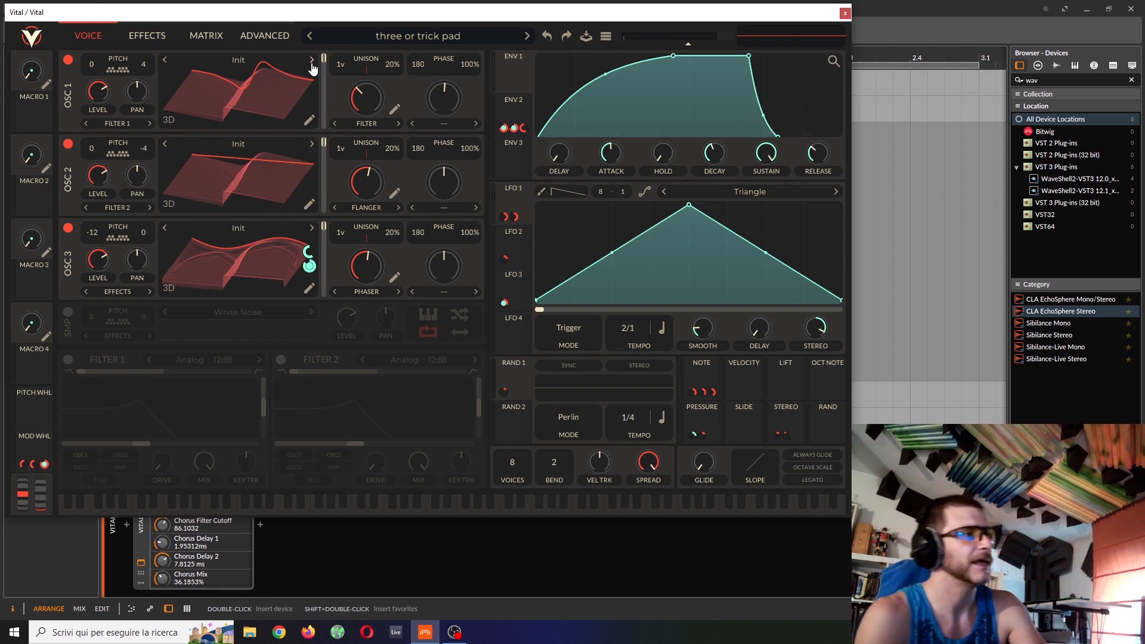
Inspect OSC 1's wavetable source and modifier, and its spectral filter shape.
click(310, 122)
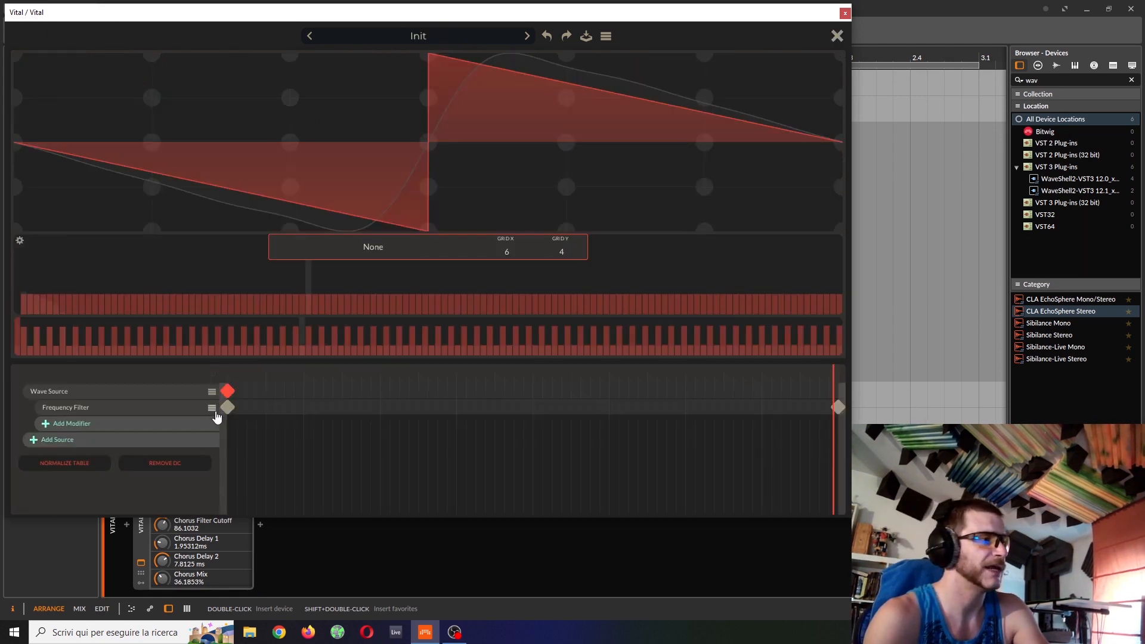
click(837, 35)
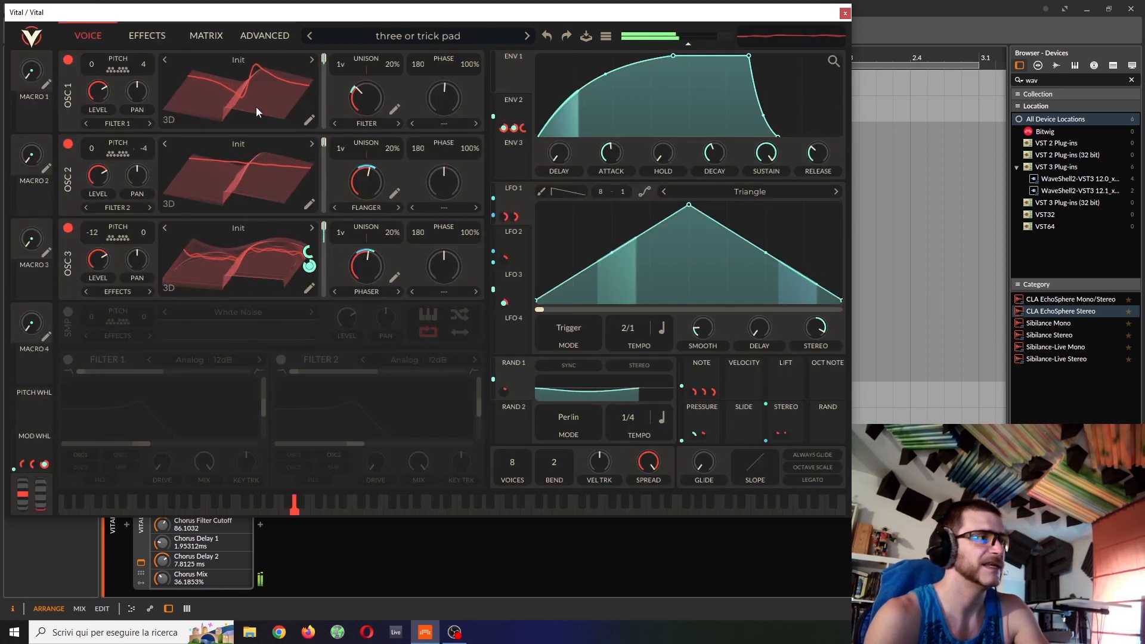
click(395, 111)
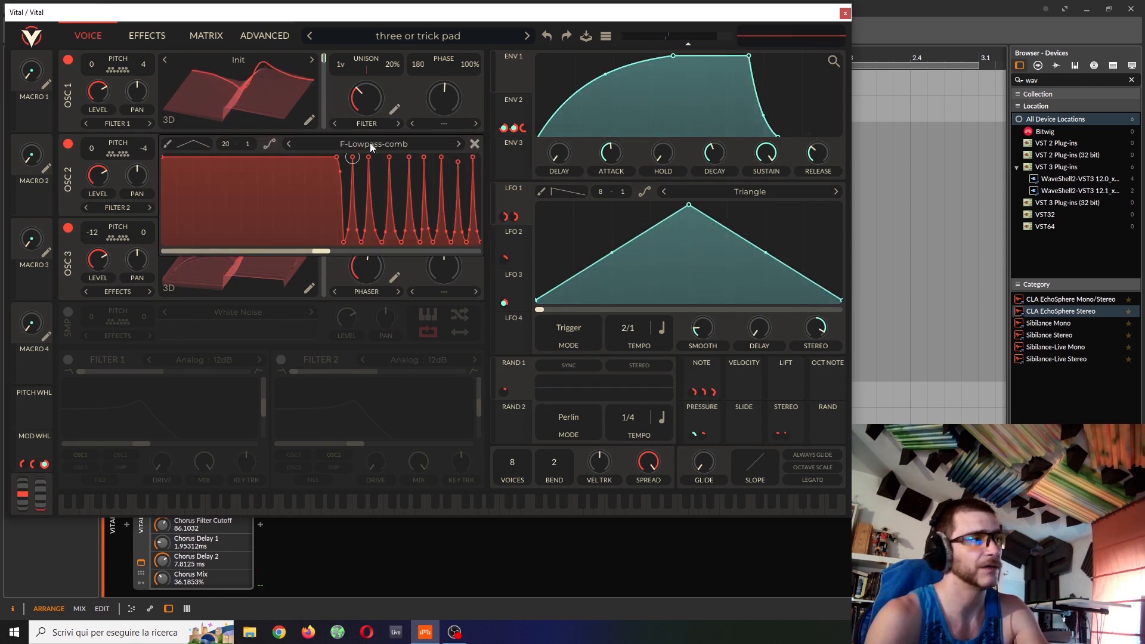
click(474, 144)
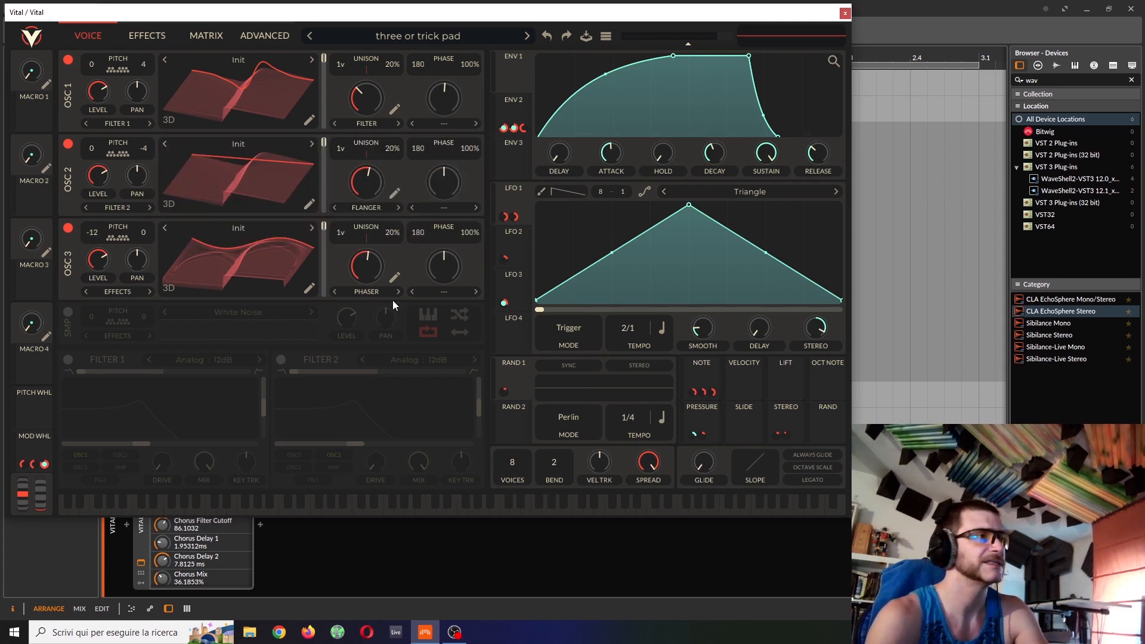
Load the Cheapest Stereo Pluck Bass preset, show OSC 1's spectral filter shape and set its wavetable display to spectral.
click(432, 36)
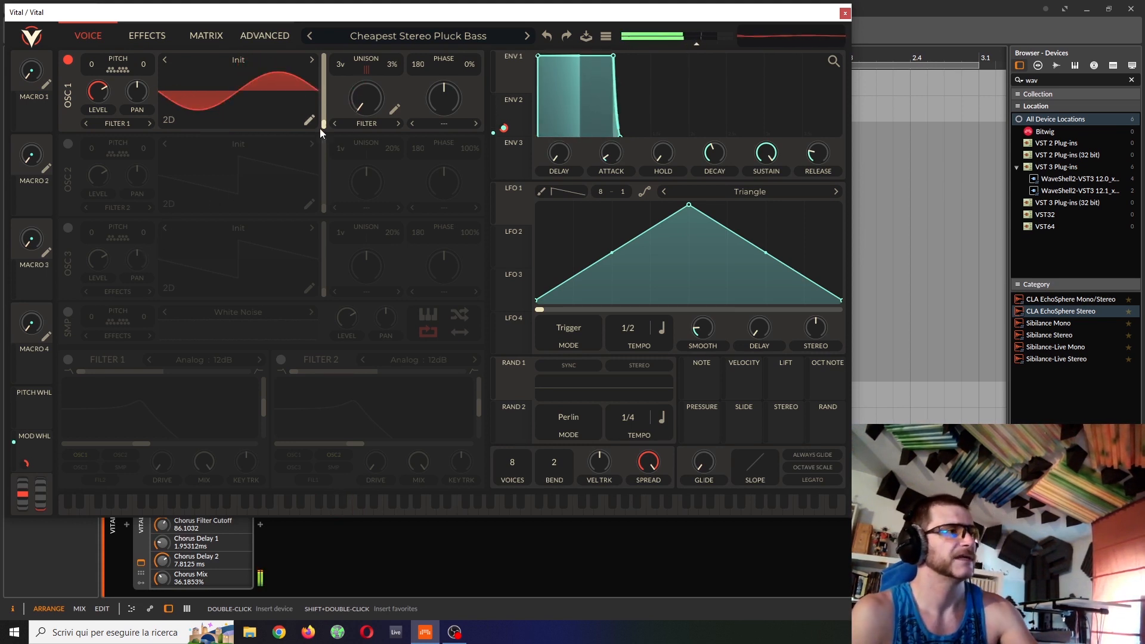
click(395, 111)
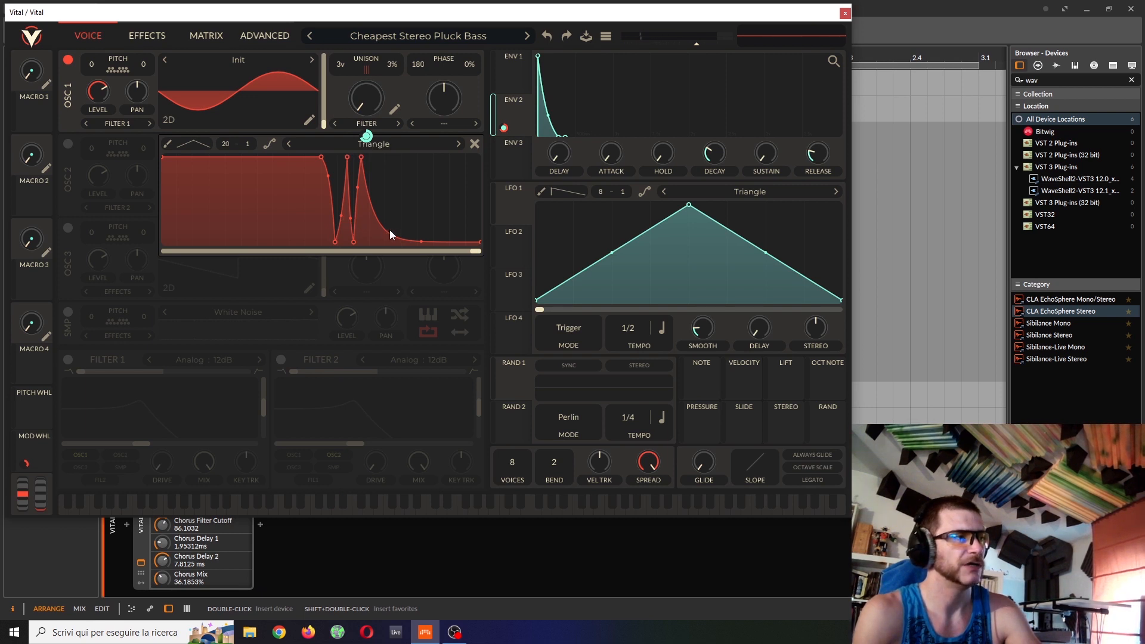
click(171, 119)
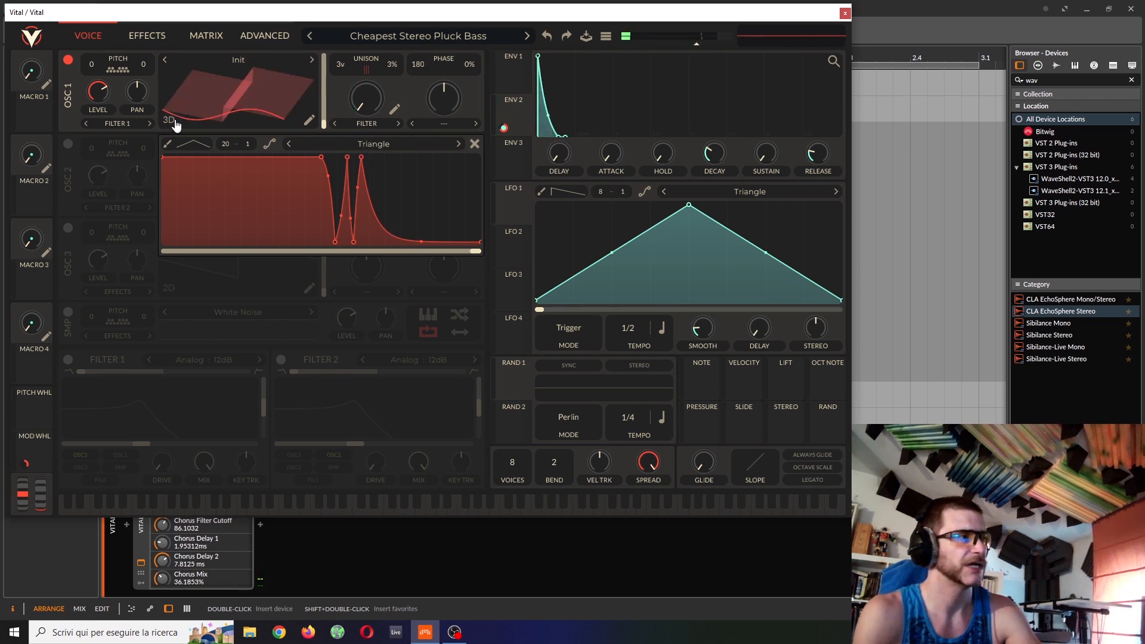
click(174, 123)
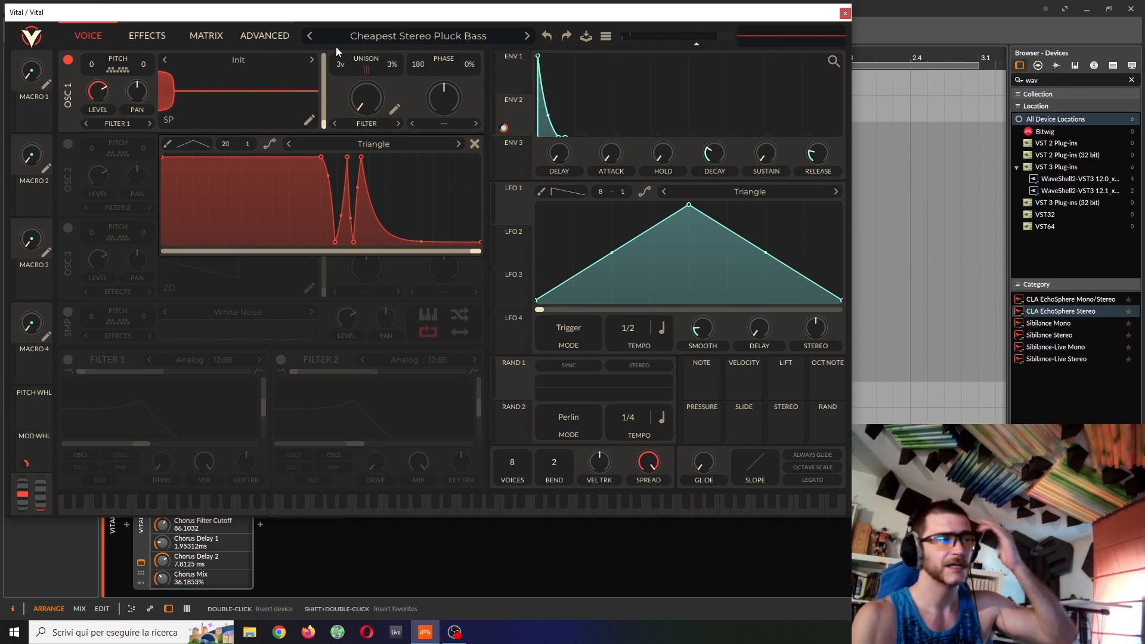
Reduce OSC 1's unison to 1 voice and check its unison stack settings.
drag(338, 63, 336, 116)
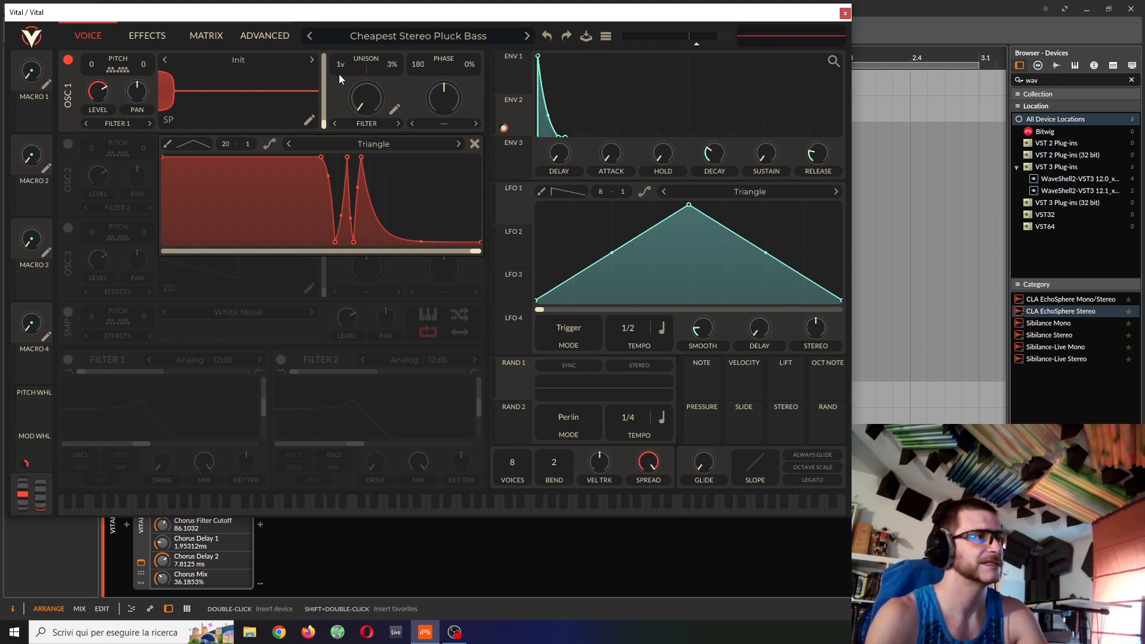
click(257, 34)
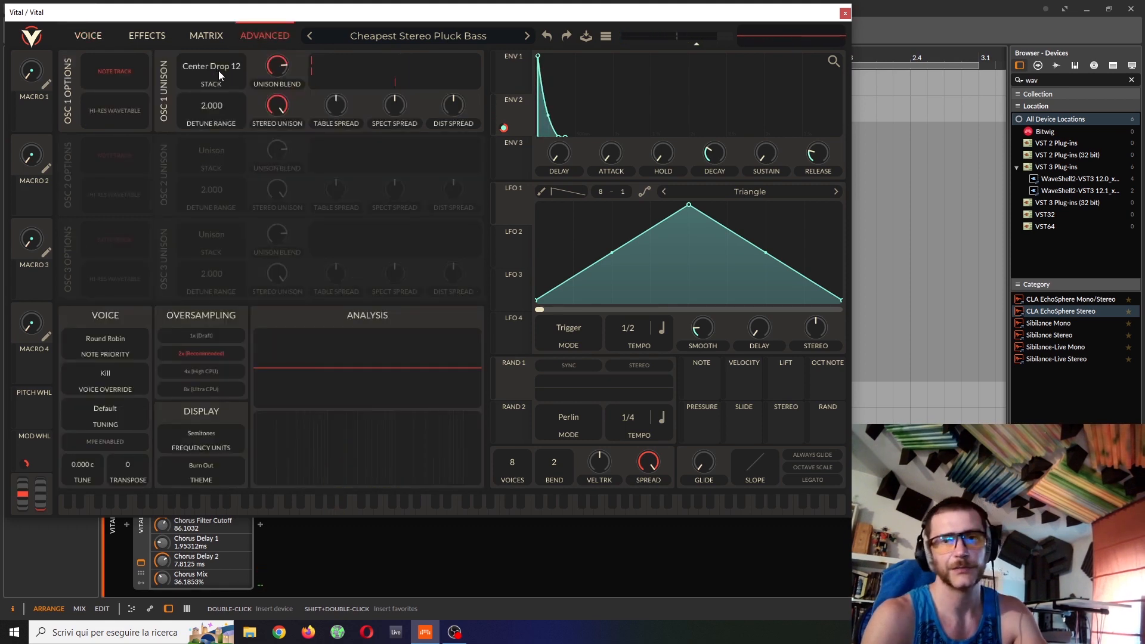
click(85, 37)
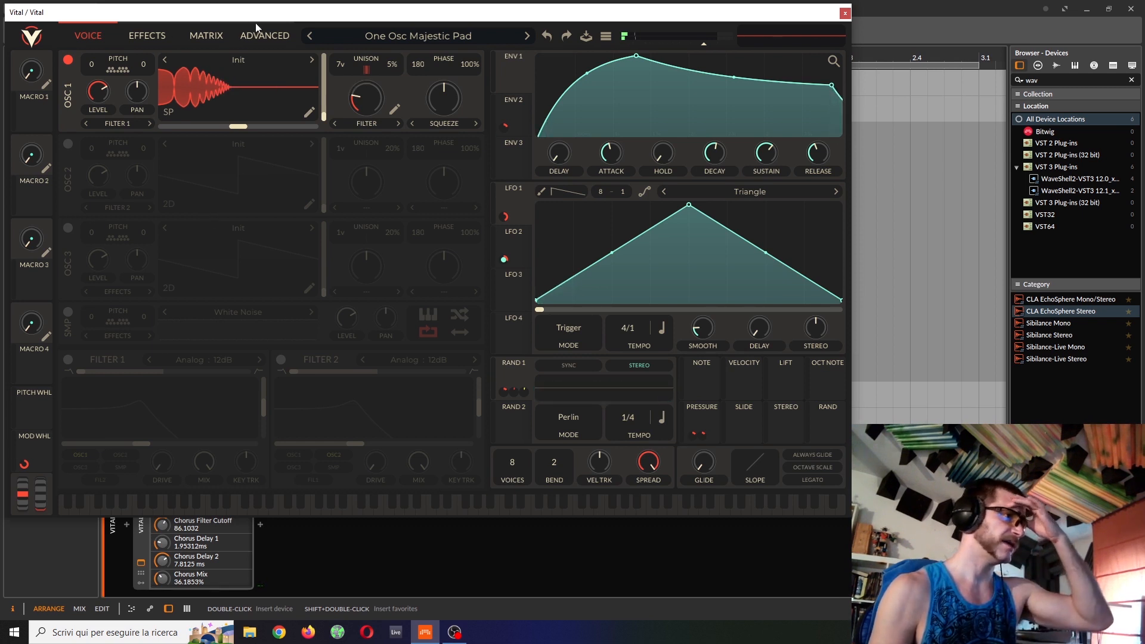
Examine OSC 1's unison spread modulation and spectral filter shape in the One Osc Majestic Pad preset.
click(268, 33)
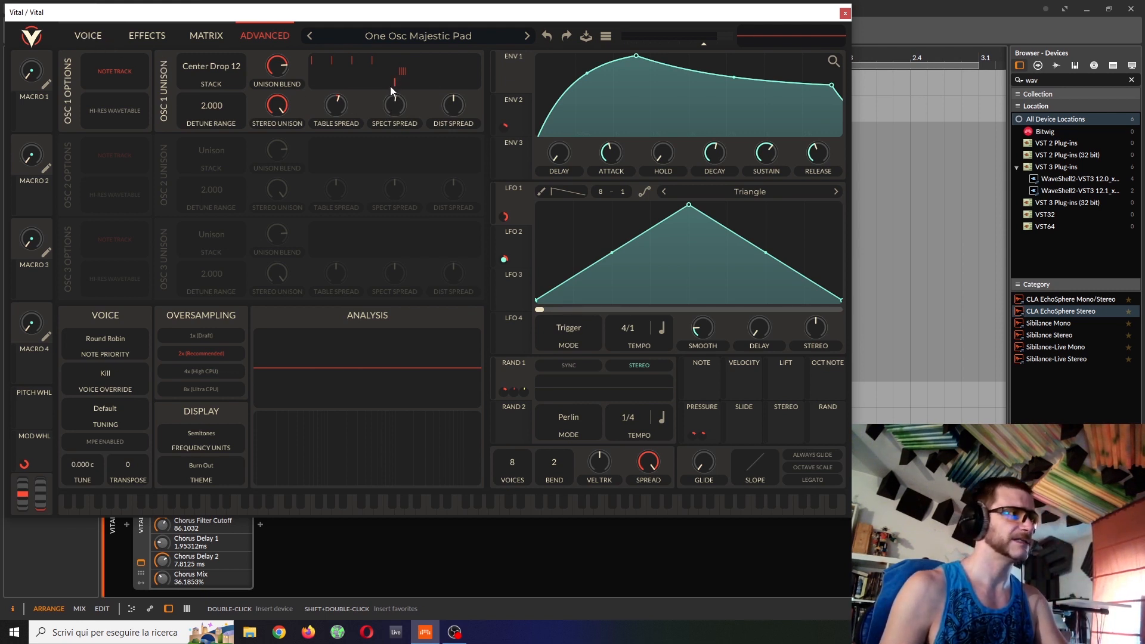
click(88, 37)
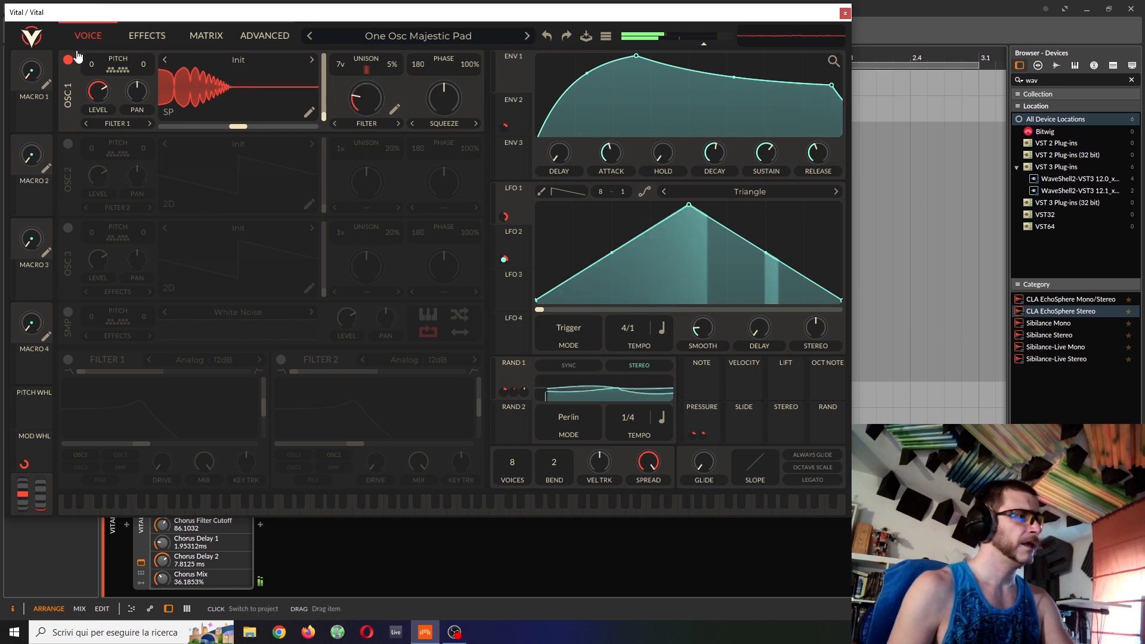
click(392, 108)
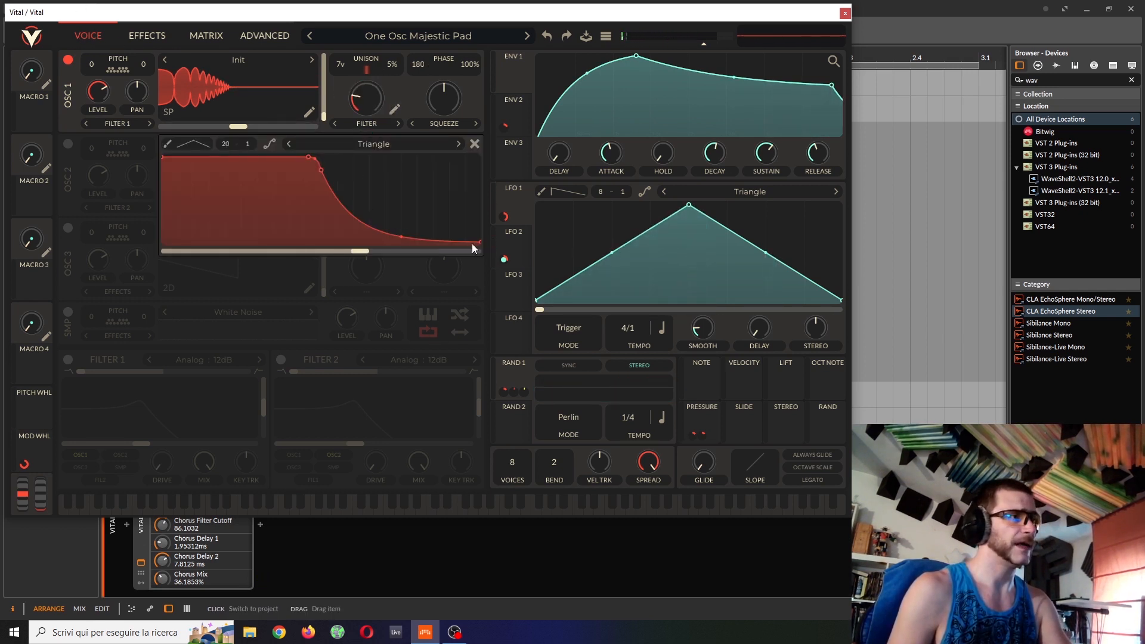
double_click(307, 155)
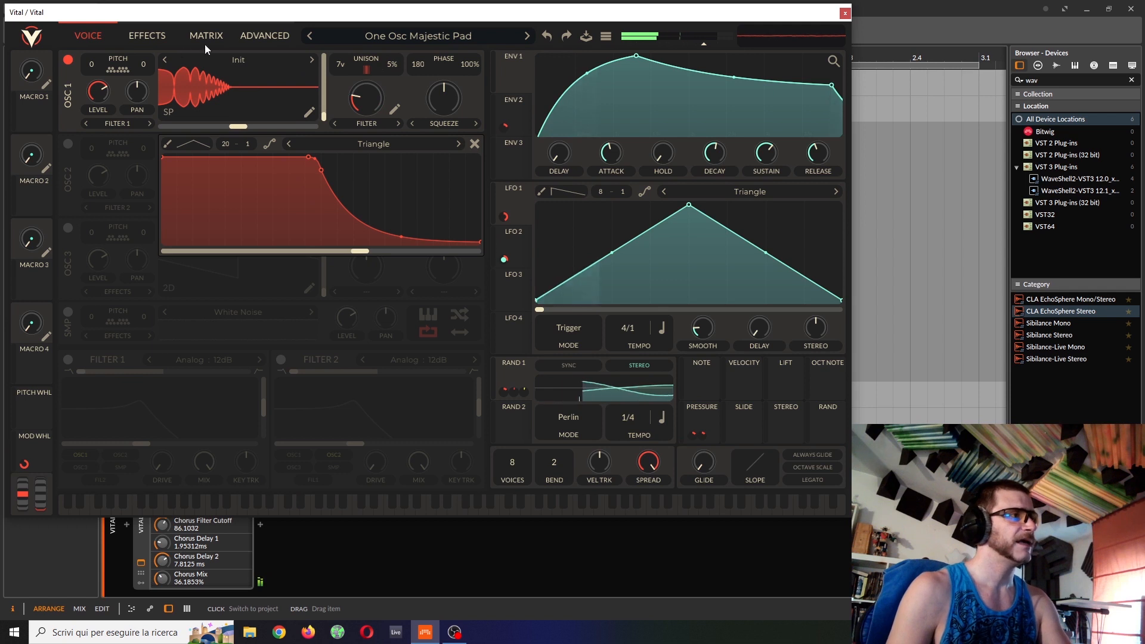
click(259, 33)
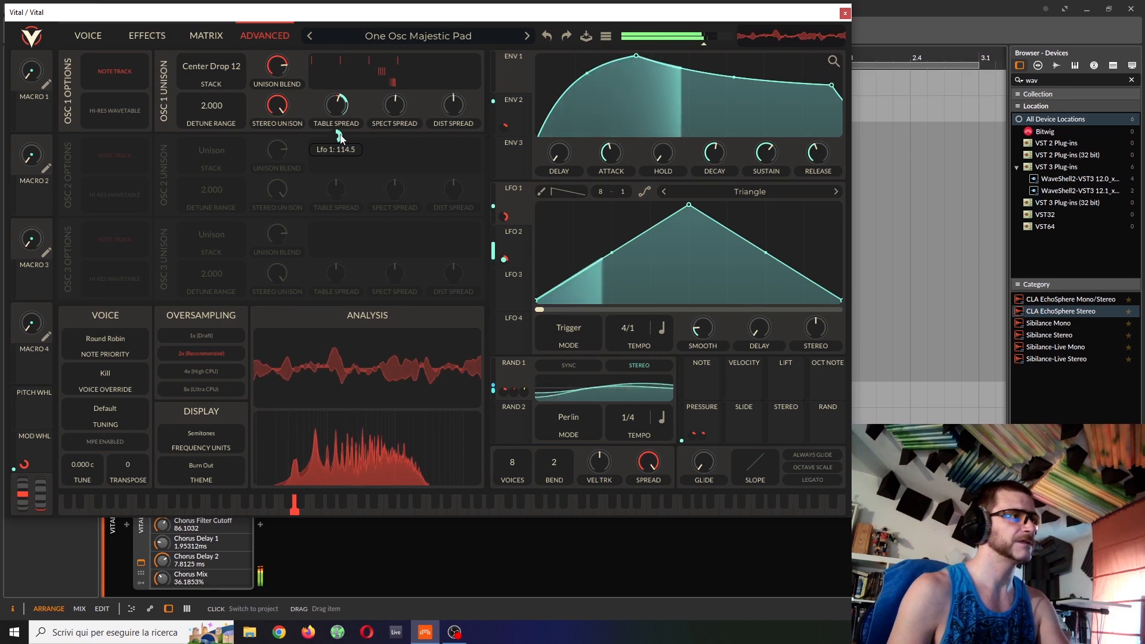
click(77, 33)
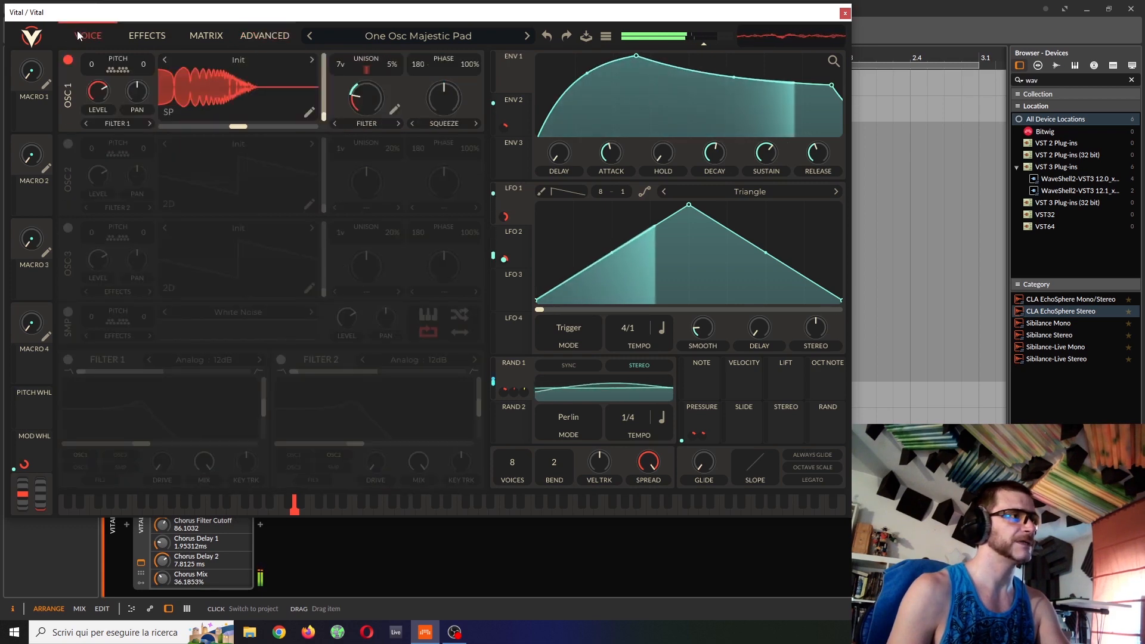
Inspect OSC 1's wavetable modifiers and sweep through its frames with the wavetable display set to 3D.
click(309, 112)
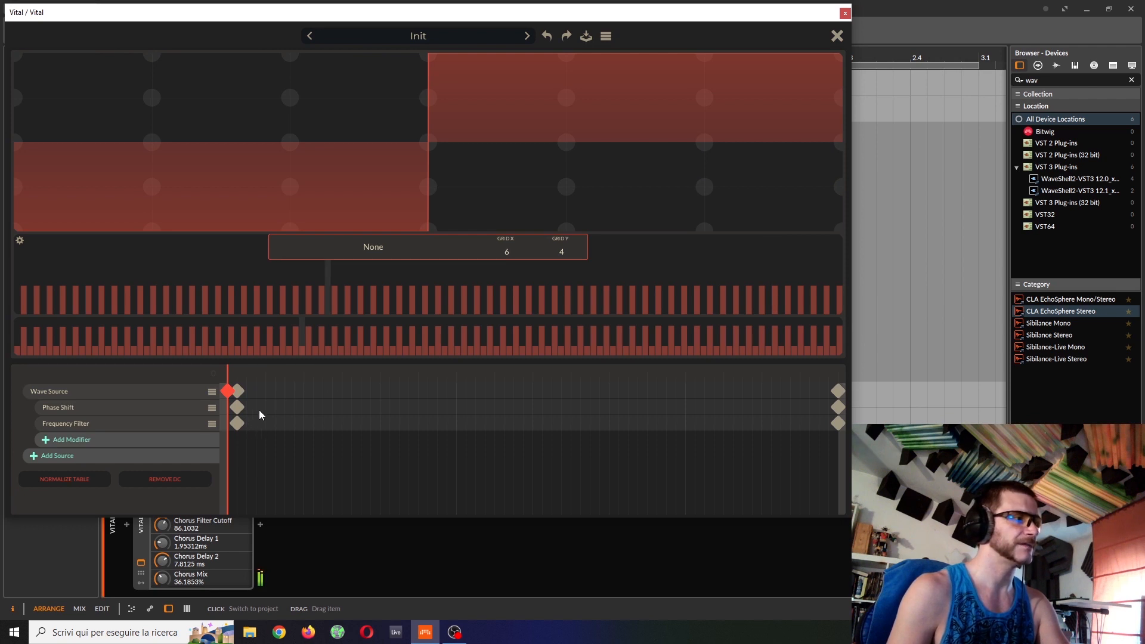
click(837, 36)
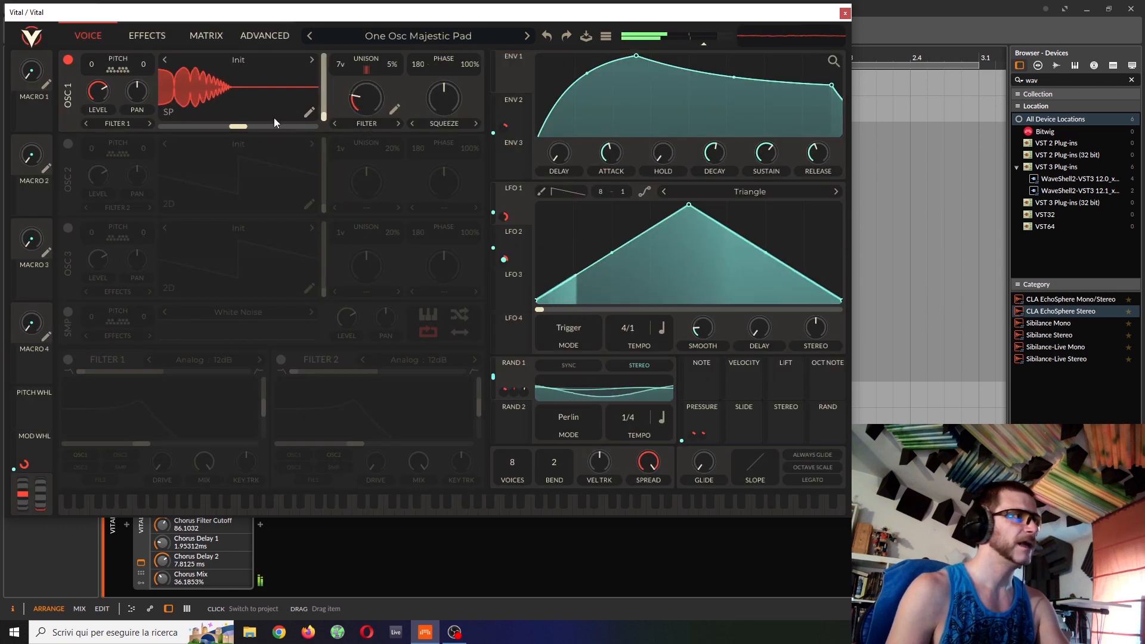
click(174, 114)
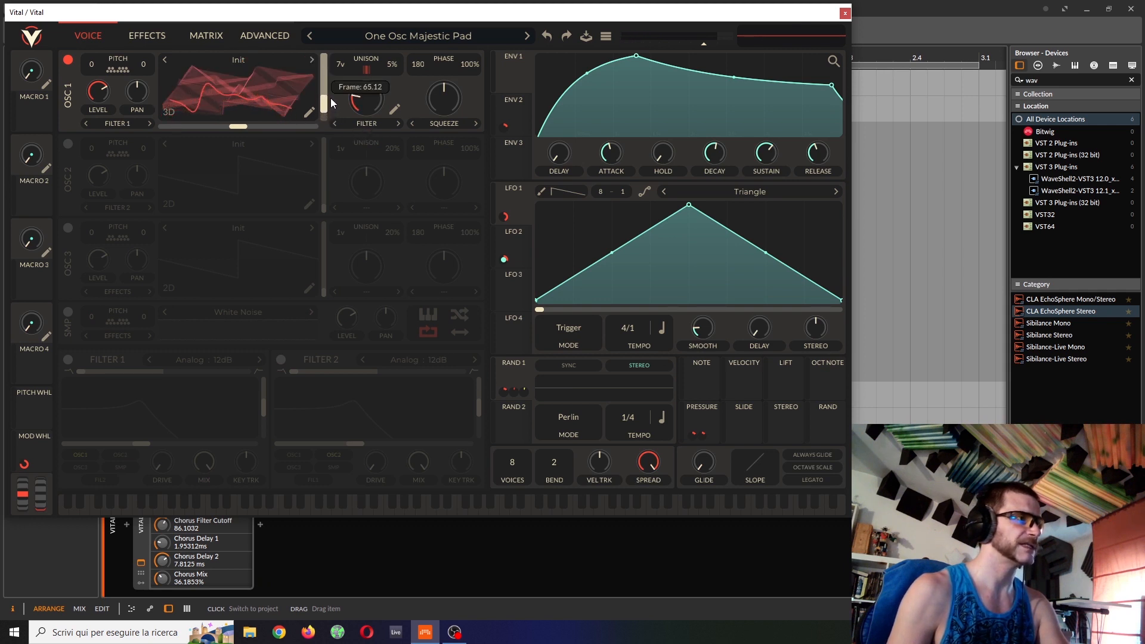
drag(330, 80, 321, 125)
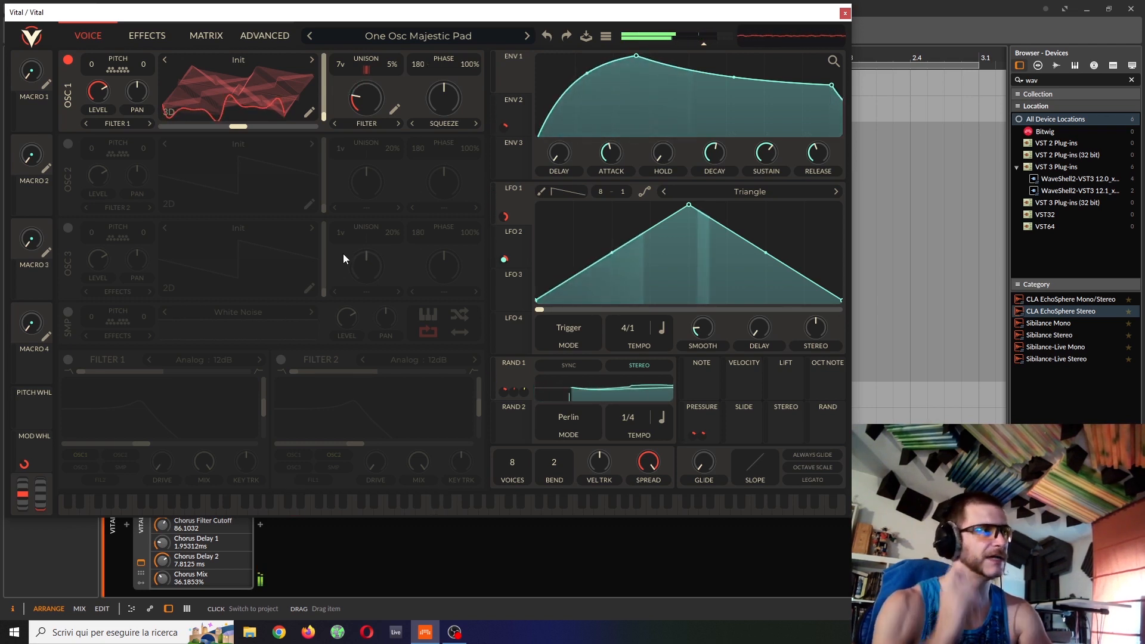
Review the effects chain of the One Osc Majestic Pad preset and return to the oscillator view.
click(149, 36)
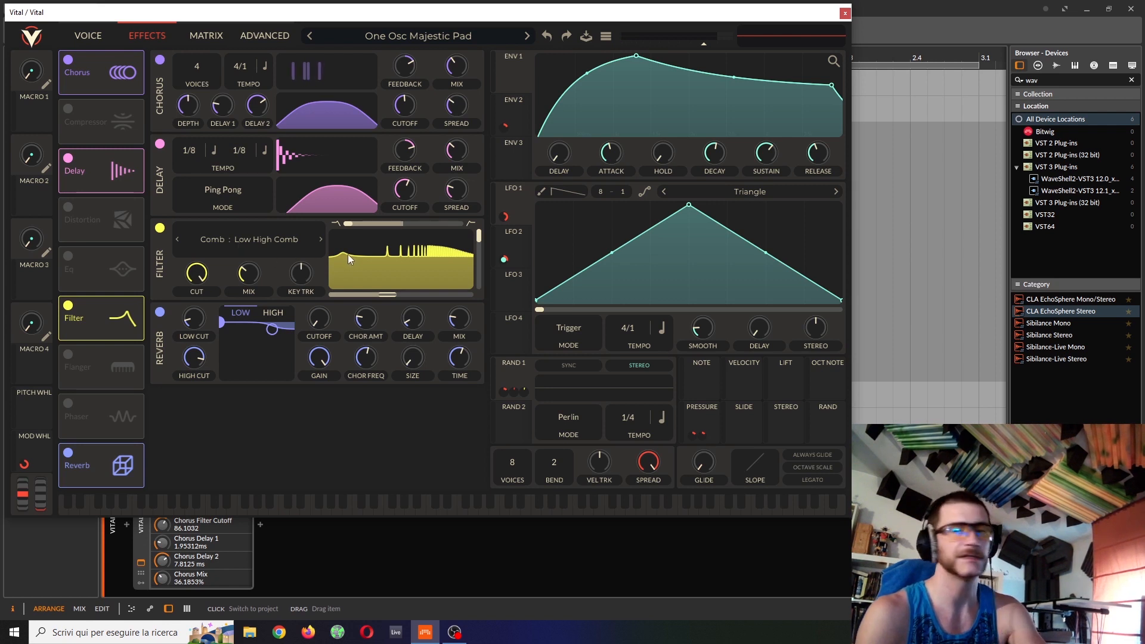
click(89, 36)
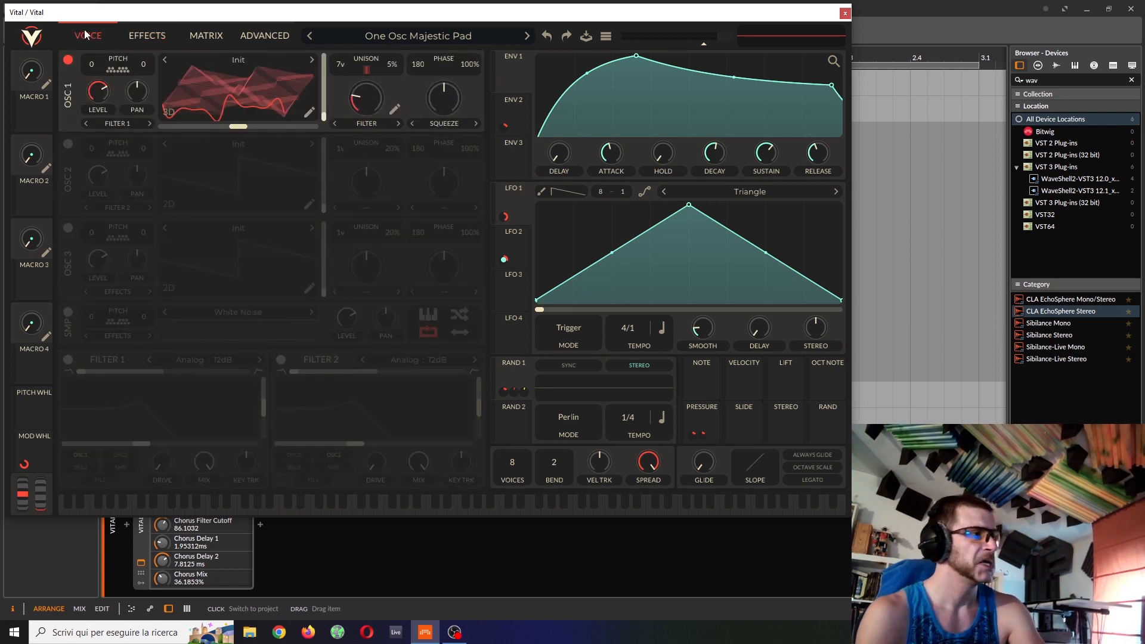